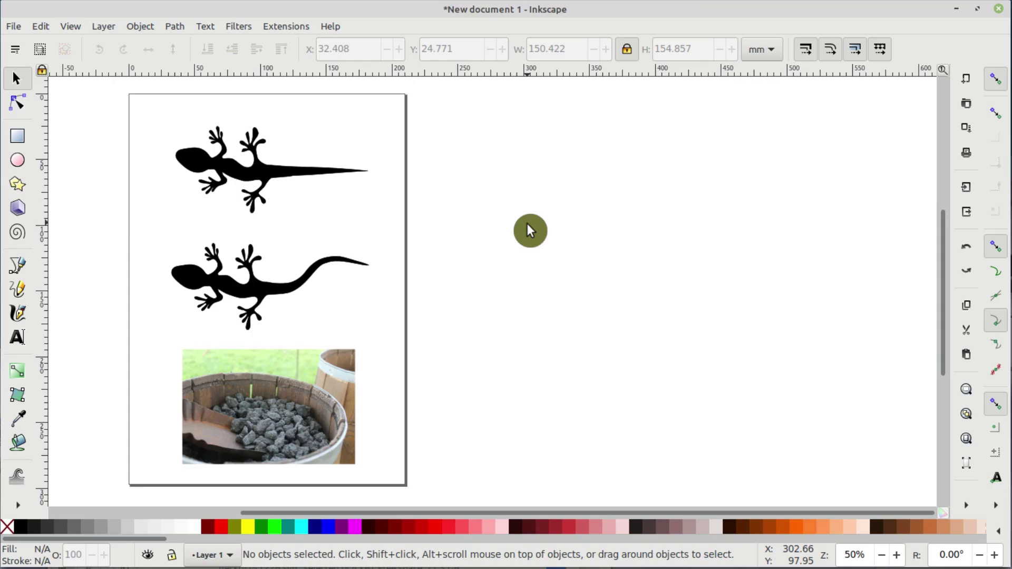
# Dock the Path Effects panel to the right of the canvas from the Path menu.
pyautogui.click(173, 26)
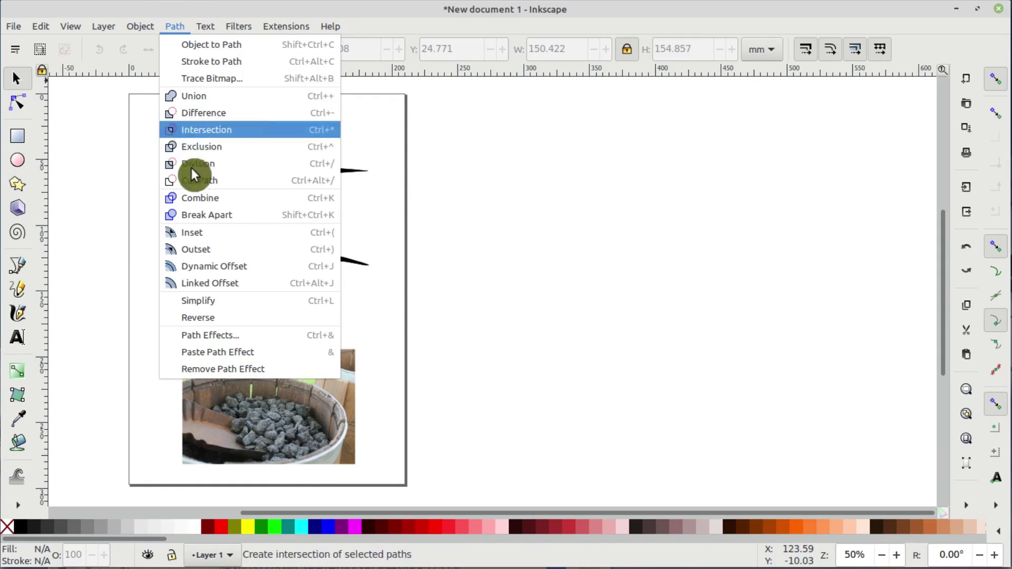
pyautogui.click(231, 336)
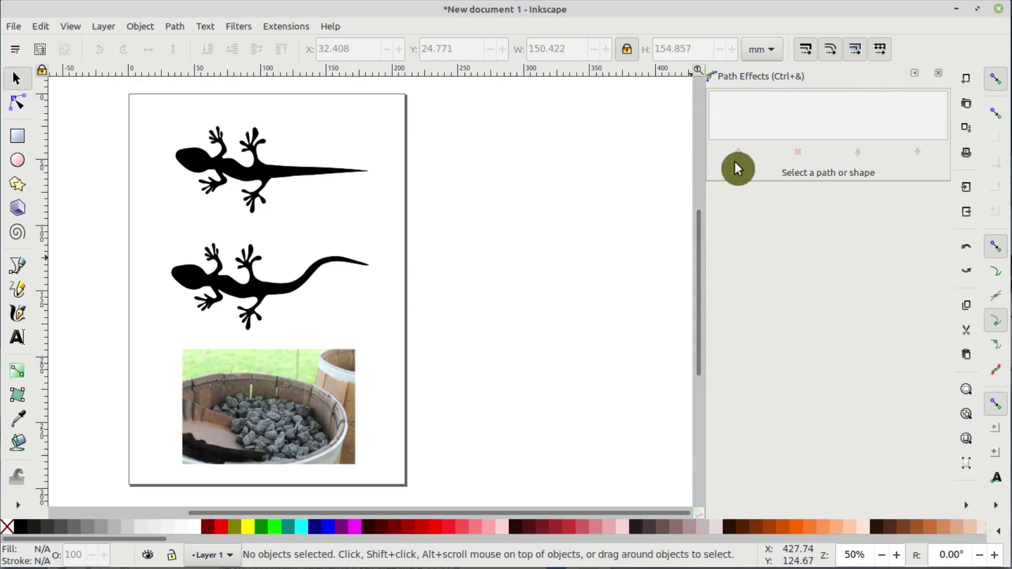
pyautogui.click(175, 27)
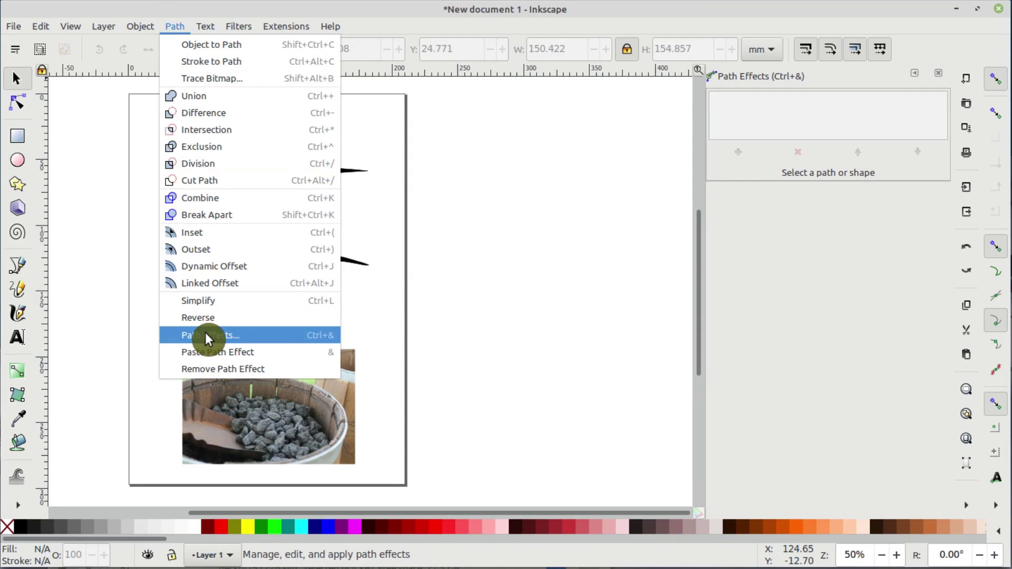
pyautogui.click(521, 267)
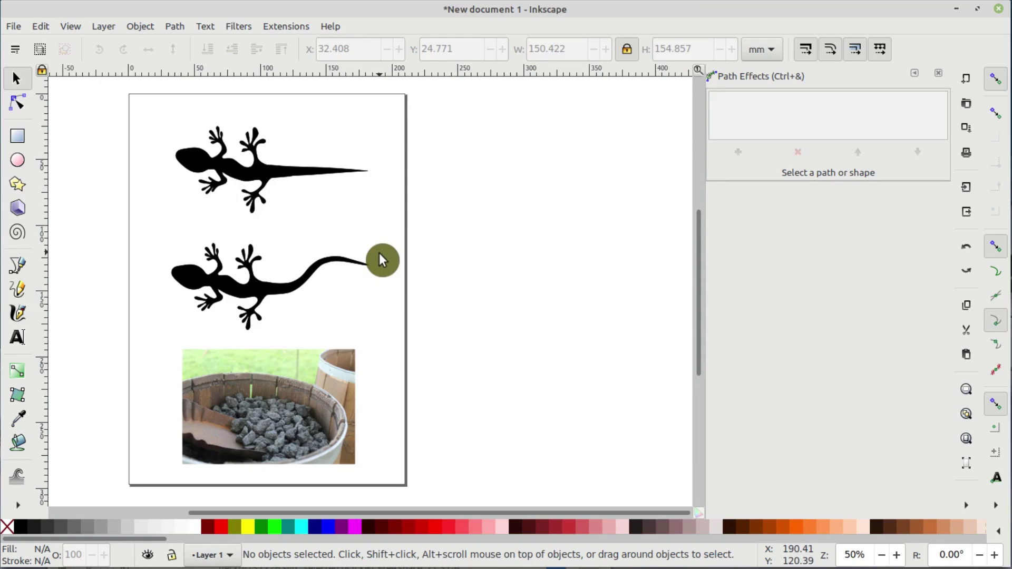
pyautogui.click(17, 267)
pyautogui.click(458, 289)
pyautogui.moveTo(530, 218); pyautogui.dragTo(554, 263)
pyautogui.moveTo(562, 313); pyautogui.dragTo(515, 373)
pyautogui.click(421, 390)
pyautogui.moveTo(397, 301); pyautogui.dragTo(475, 336)
pyautogui.moveTo(429, 223); pyautogui.dragTo(467, 197)
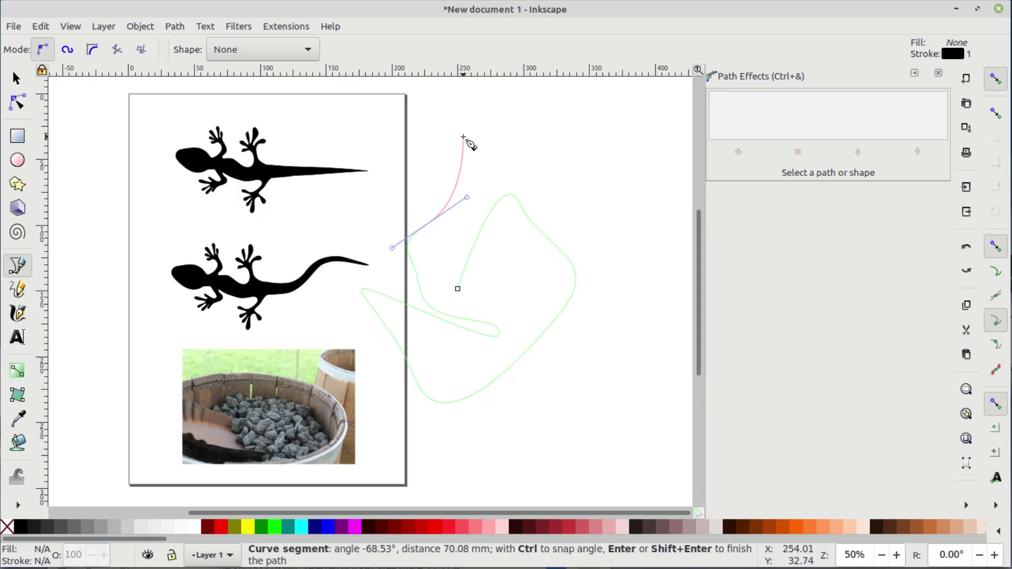
pyautogui.press('Return')
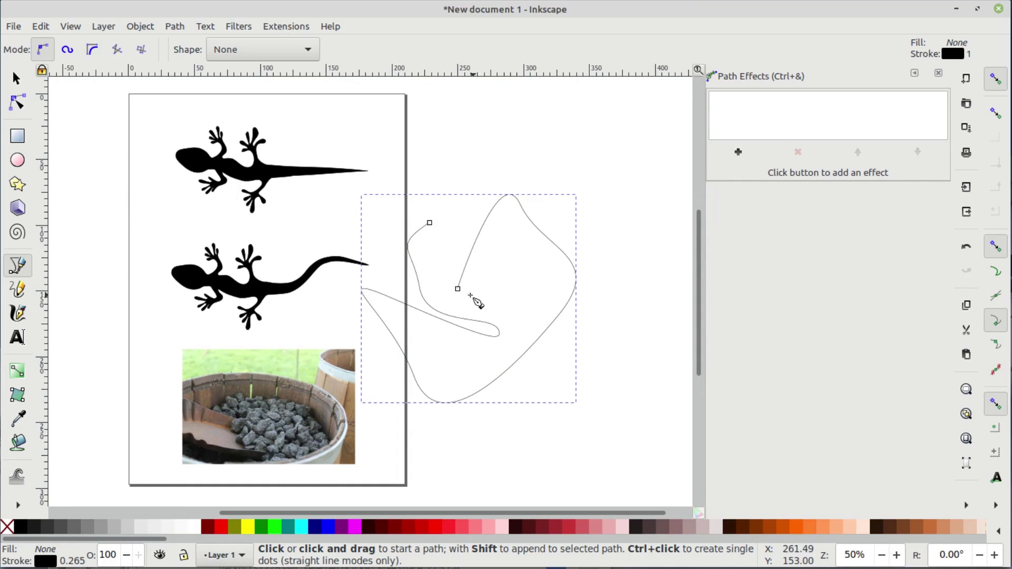
pyautogui.click(17, 102)
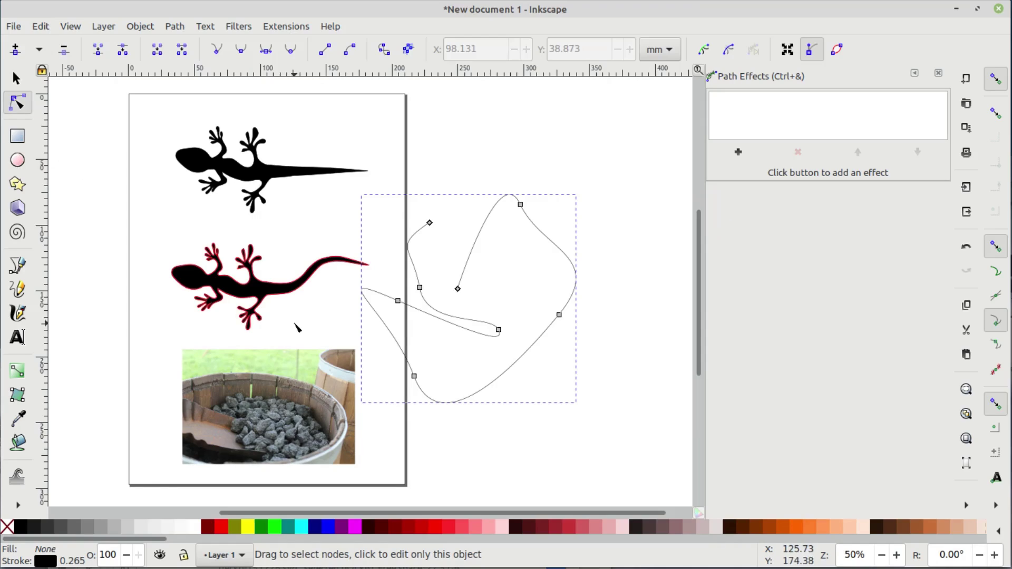
pyautogui.press('+')
pyautogui.press('+')
pyautogui.press('+')
pyautogui.moveTo(510, 277); pyautogui.dragTo(528, 253)
pyautogui.click(16, 79)
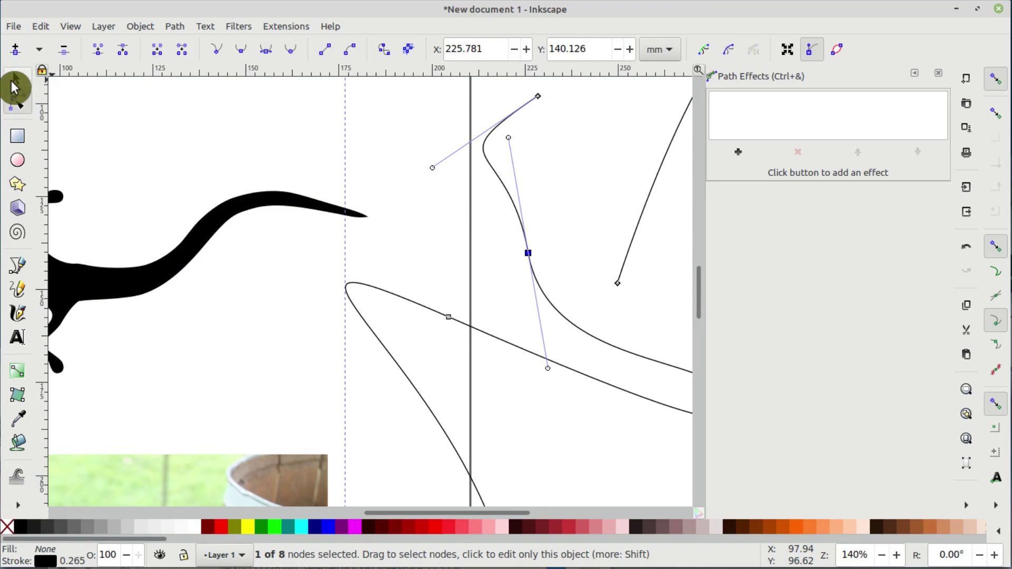
pyautogui.press('Delete')
pyautogui.click(380, 291)
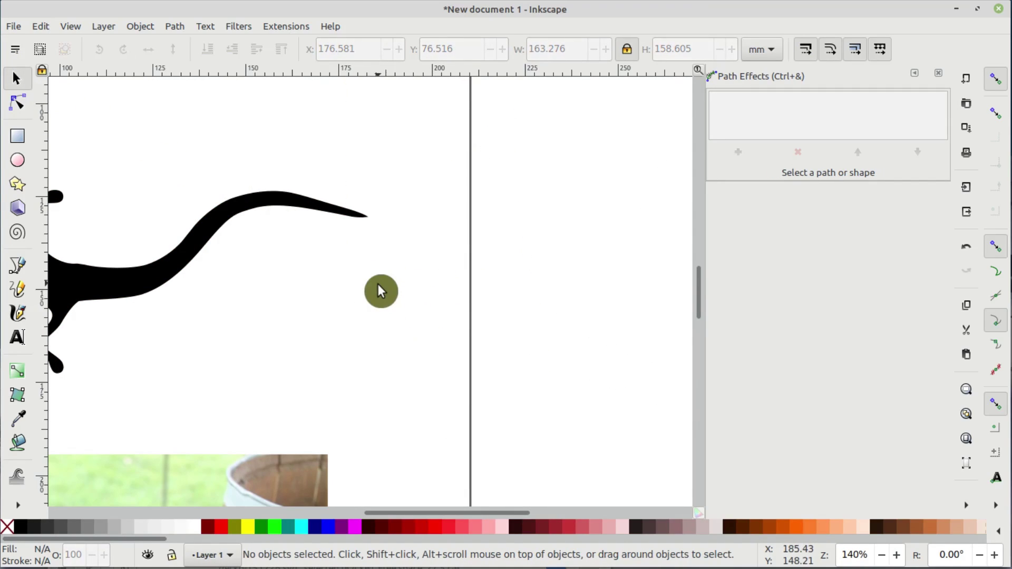
pyautogui.keyDown('ctrl'); pyautogui.scroll(-3, 369, 284); pyautogui.keyUp('ctrl')
pyautogui.hscroll(-2, 332, 232)
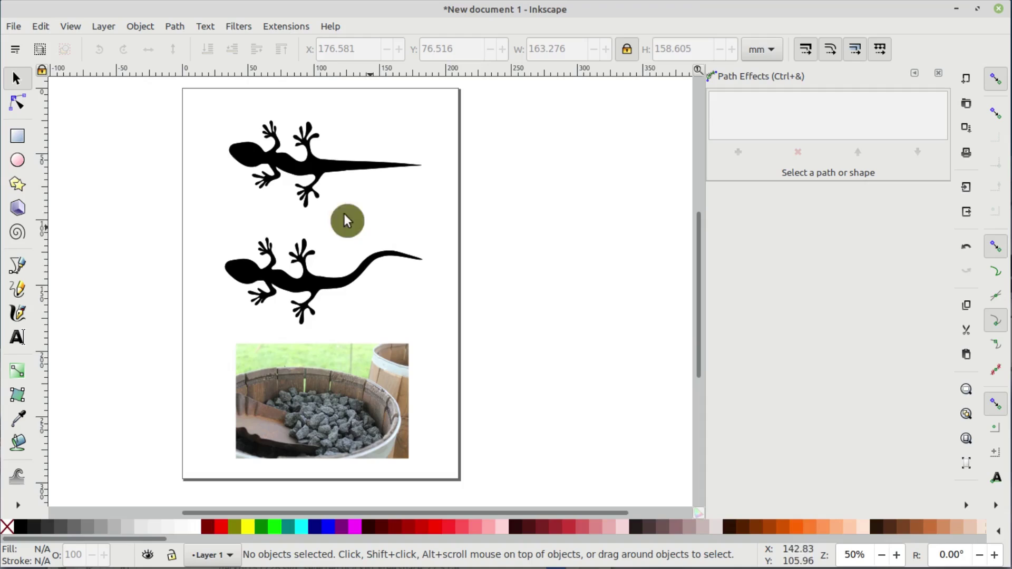
pyautogui.click(299, 168)
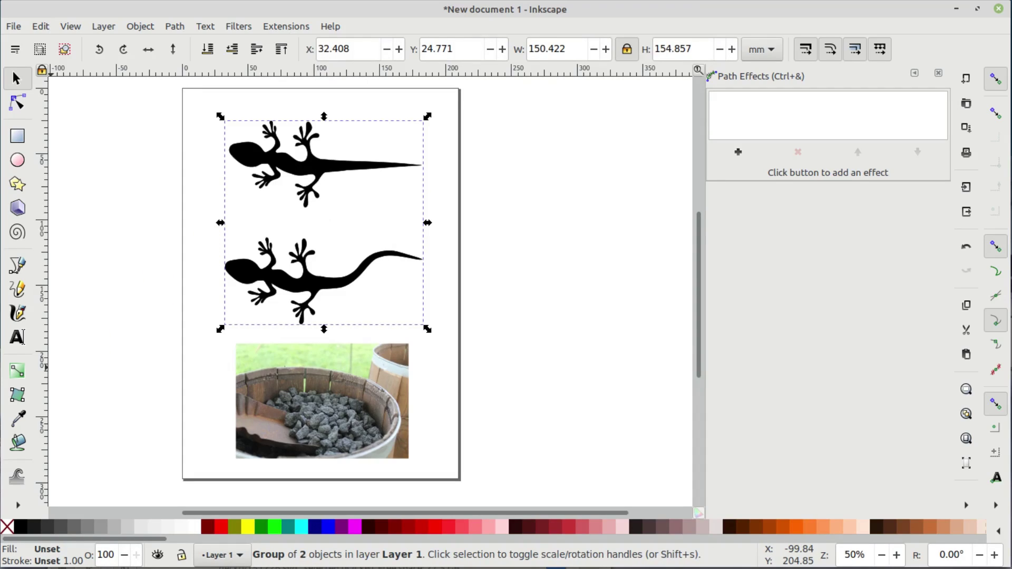
# In Firefox, show the Pixabay gecko page's Free Download options, including the 8 kB SVG.
pyautogui.hotkey('alt', 'Tab')
pyautogui.click(413, 114)
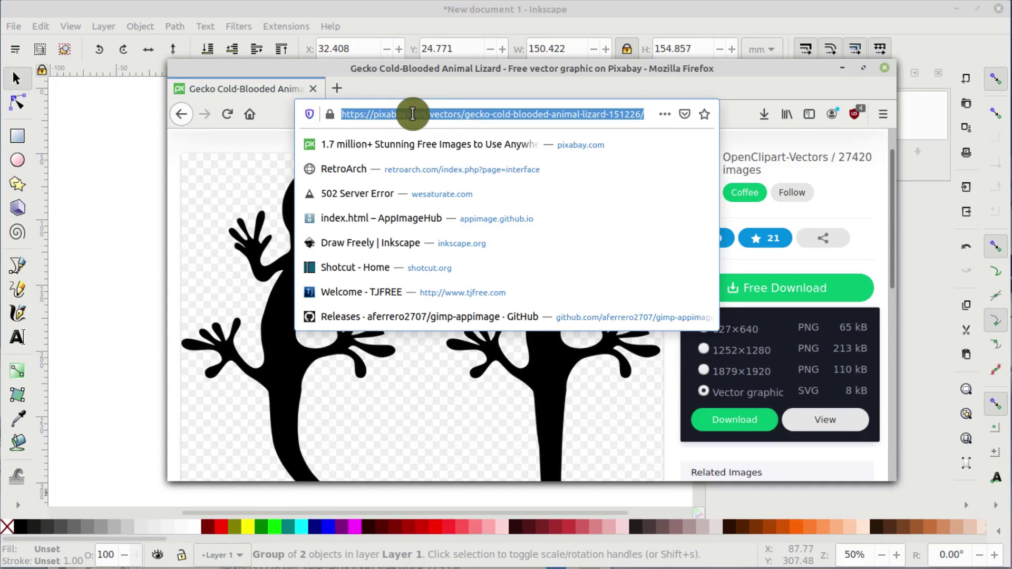
pyautogui.click(271, 244)
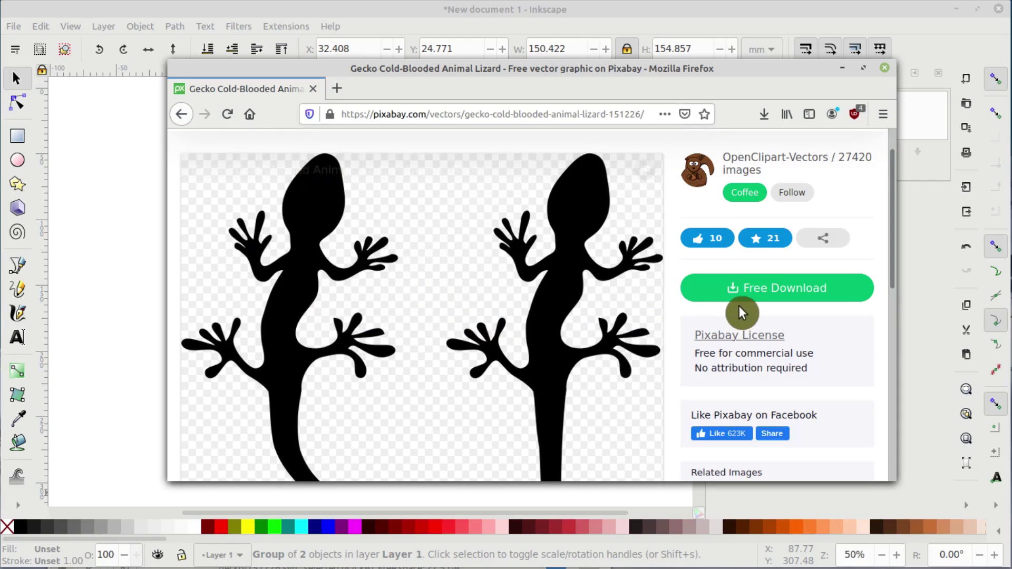
pyautogui.click(726, 289)
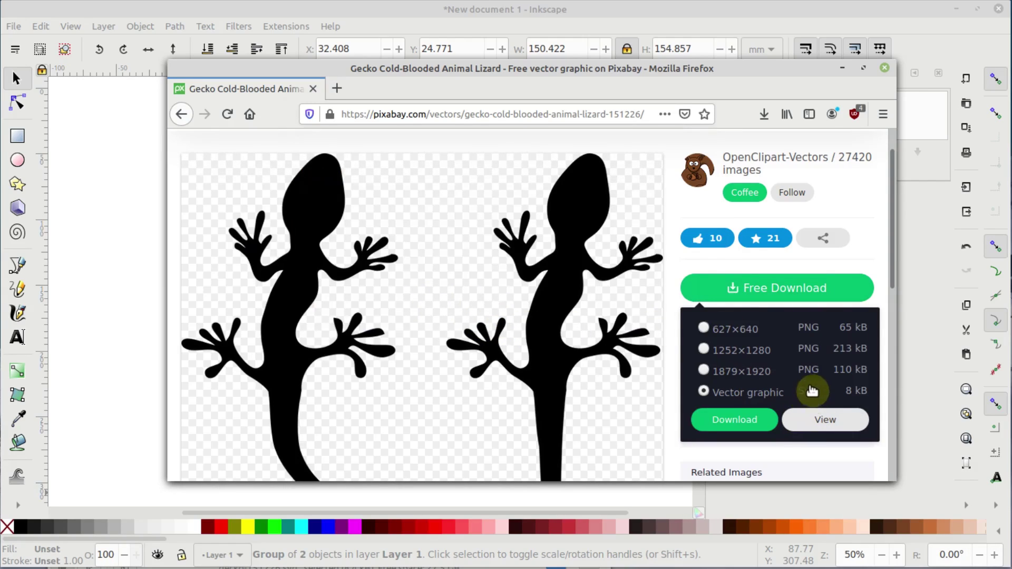
# Minimize Firefox, select the barrel photo and pan so the photo and geckos are visible.
pyautogui.click(842, 75)
pyautogui.click(485, 354)
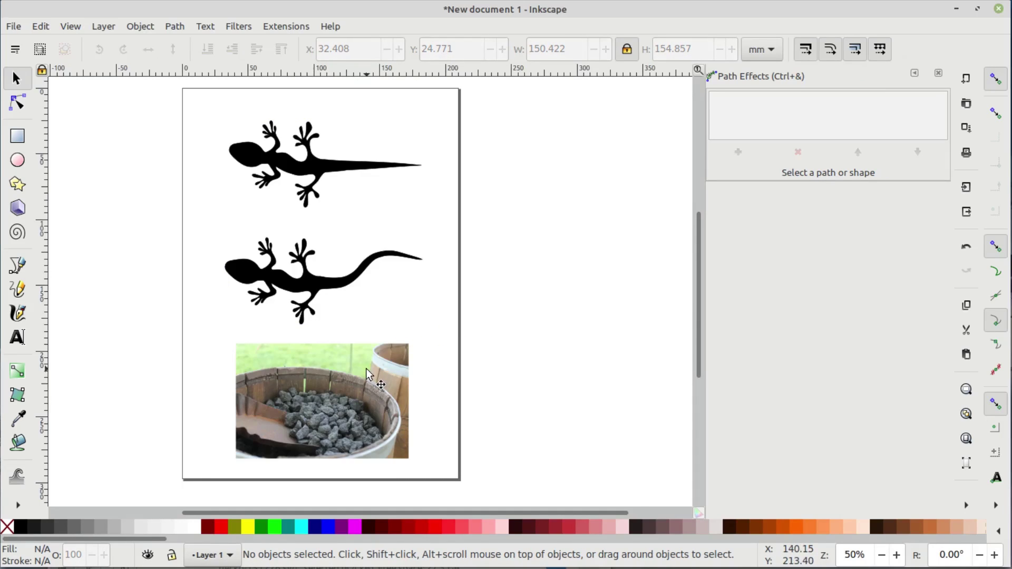
pyautogui.scroll(-3, 328, 326)
pyautogui.scroll(2, 325, 312)
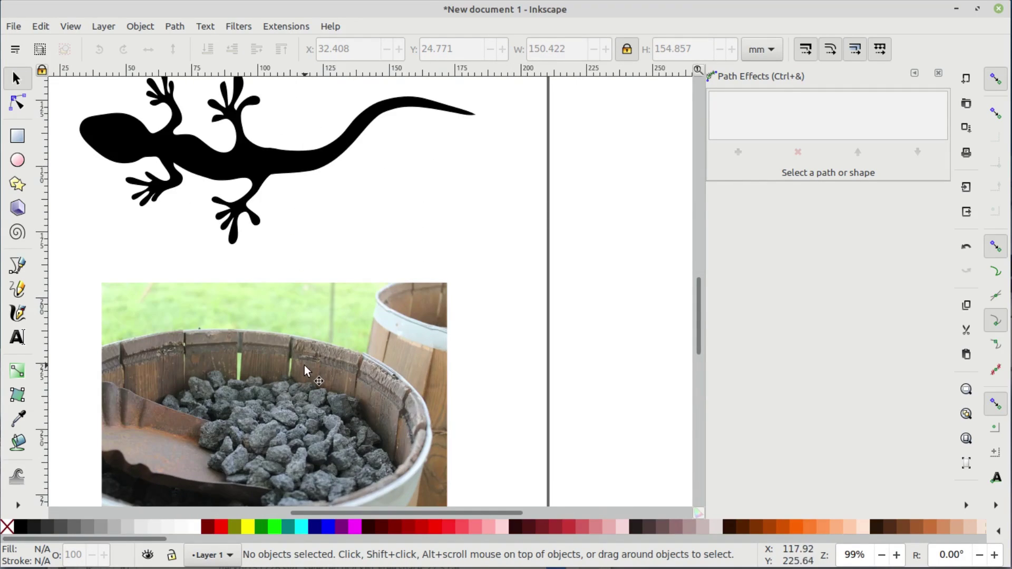
pyautogui.click(280, 372)
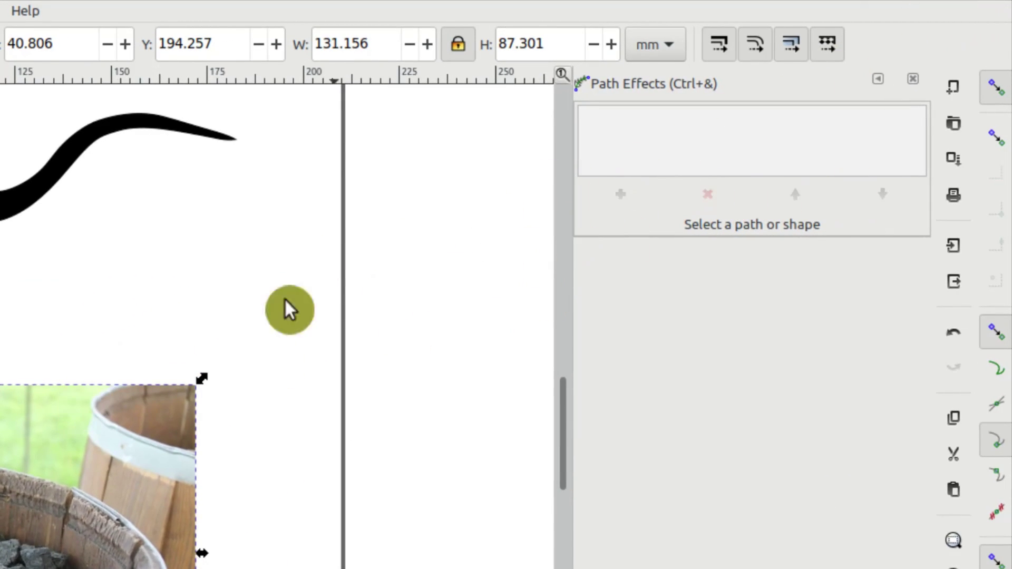
pyautogui.moveTo(0, 508); pyautogui.dragTo(239, 311)
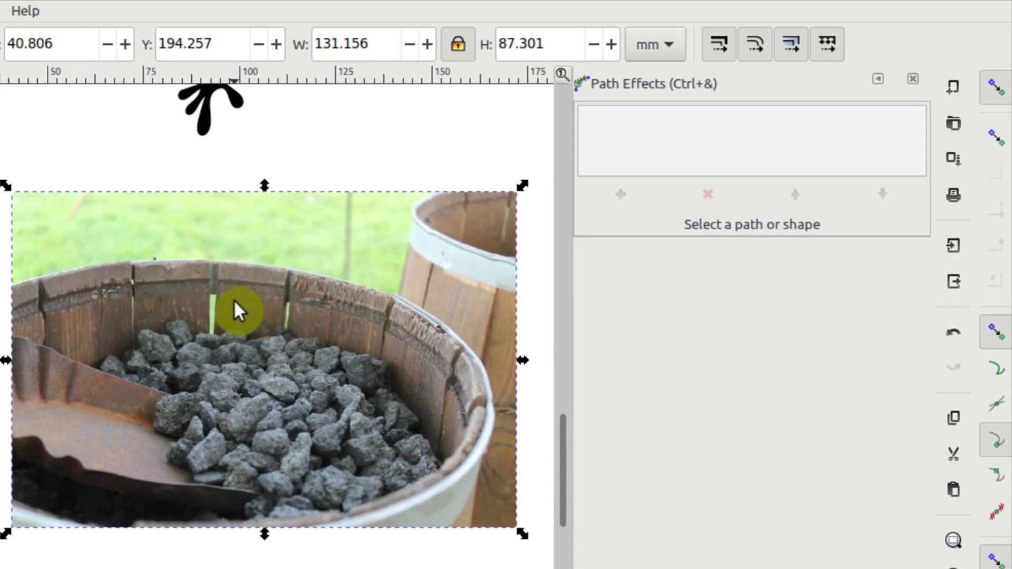
pyautogui.moveTo(339, 181); pyautogui.dragTo(31, 421)
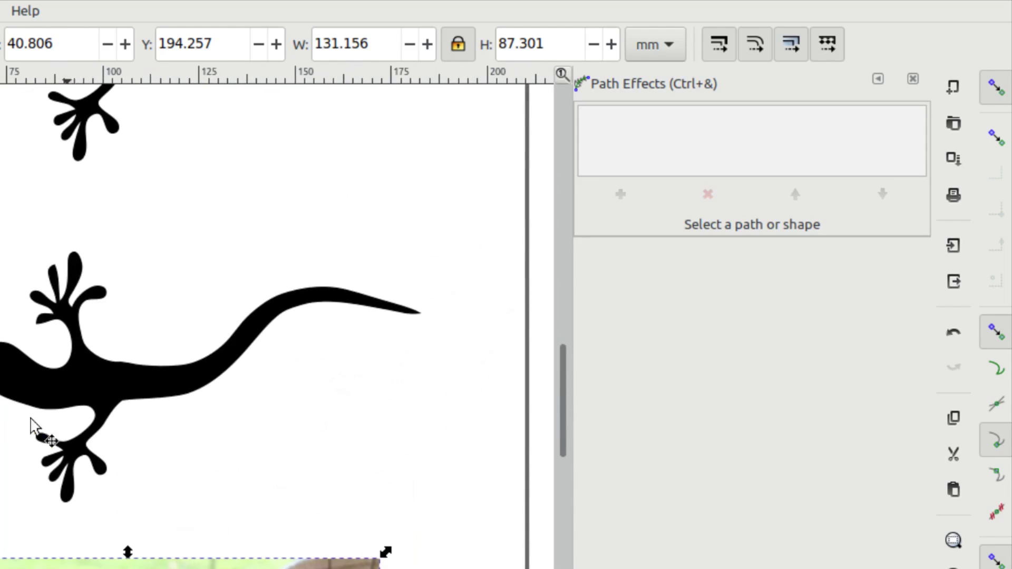
# Select the gecko group and open the Live Path Effects Selector, closing it without adding an effect.
pyautogui.click(53, 392)
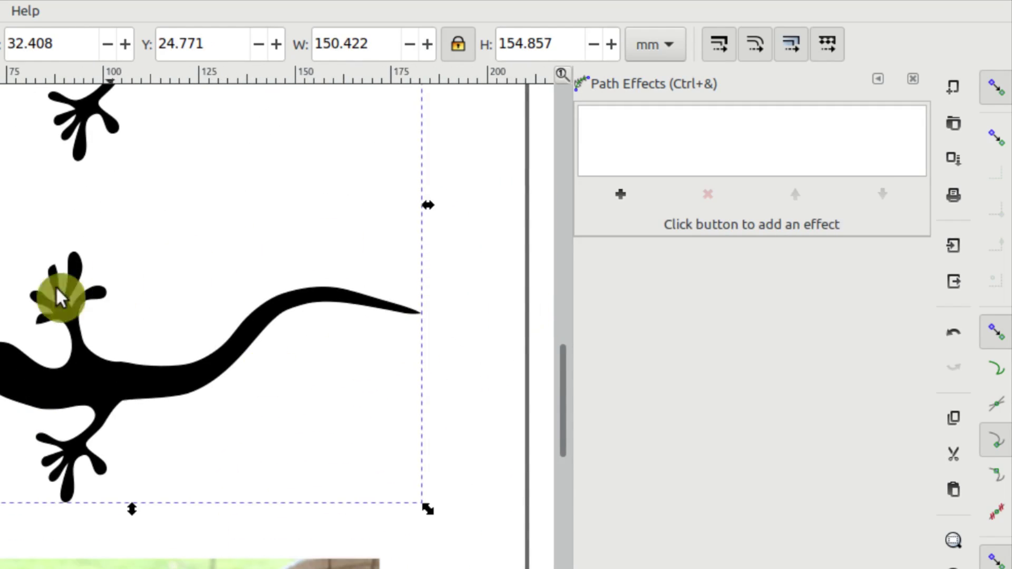
pyautogui.scroll(8, 61, 298)
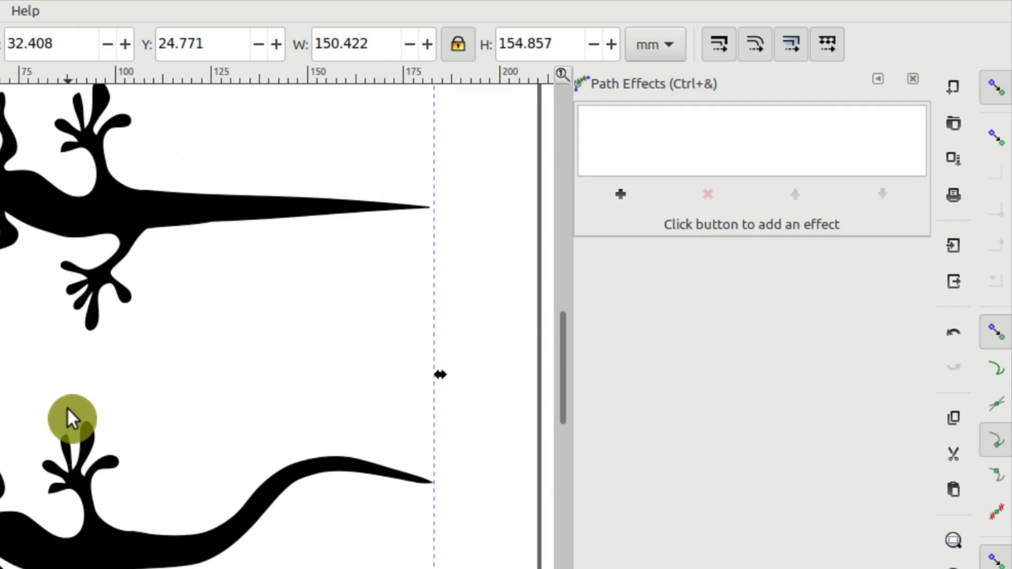
pyautogui.click(611, 193)
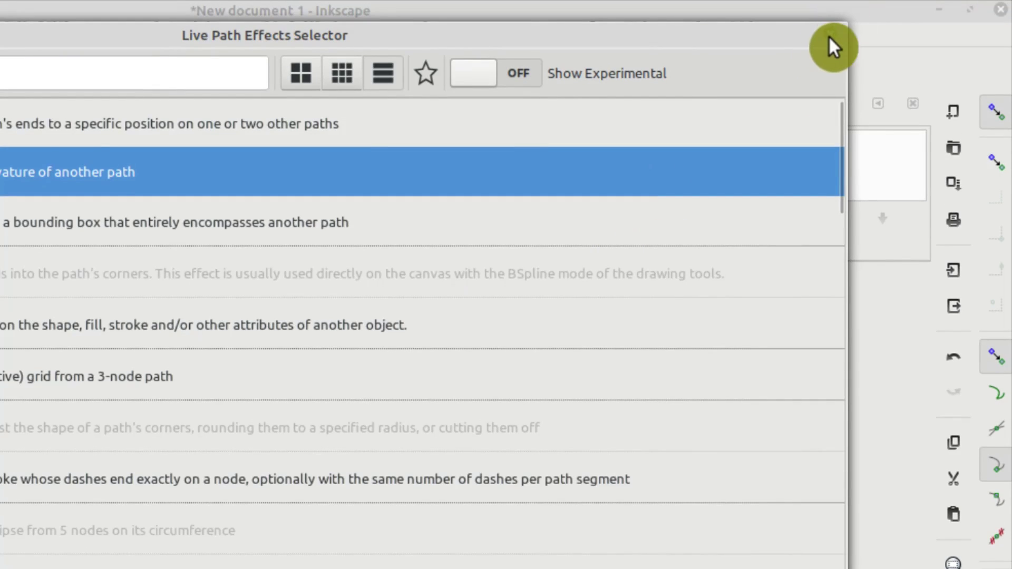
pyautogui.click(829, 35)
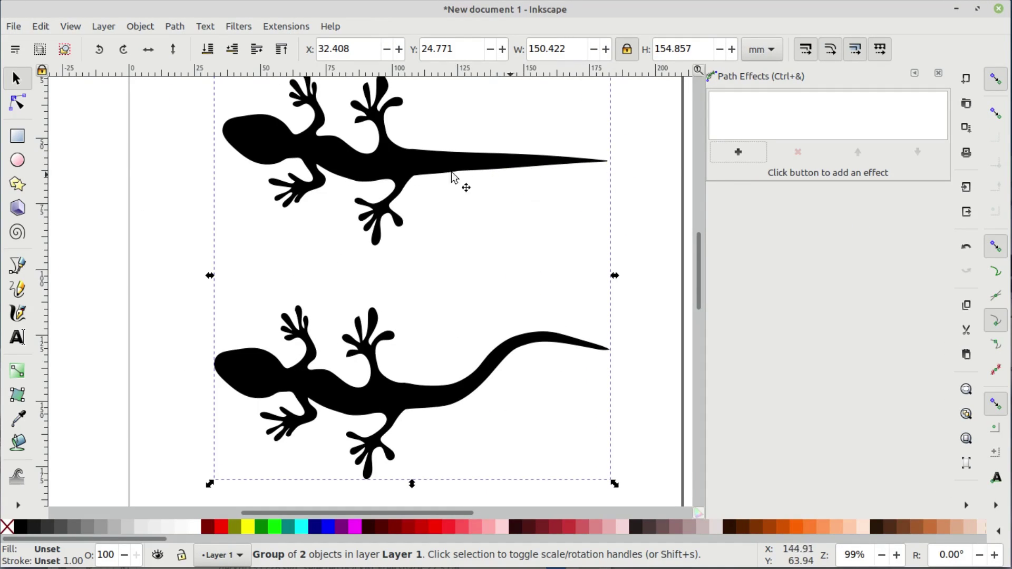
# Ungroup the two geckos and move the upper gecko higher on the page.
pyautogui.click(637, 179)
pyautogui.click(233, 135)
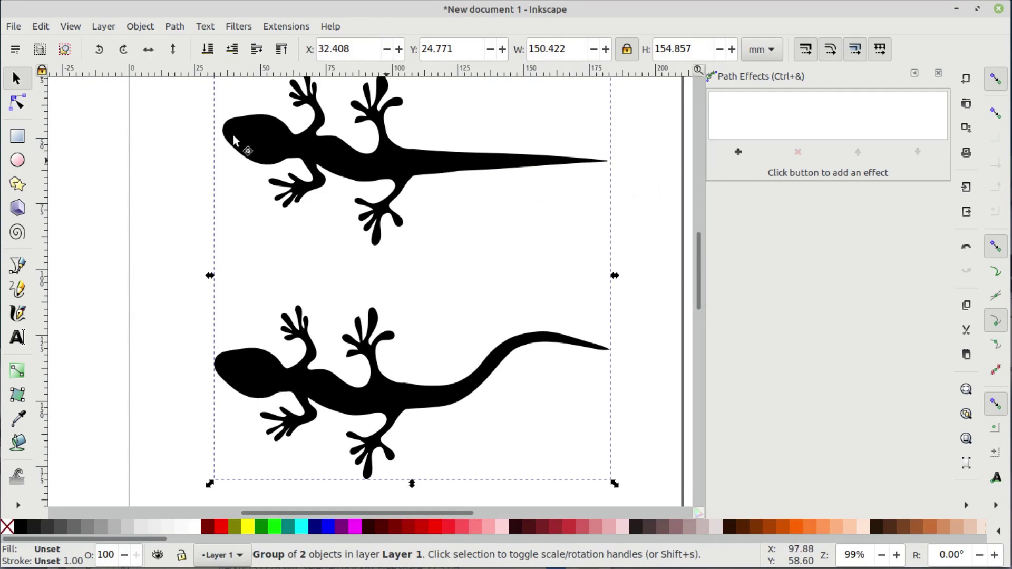
pyautogui.click(141, 27)
pyautogui.click(161, 151)
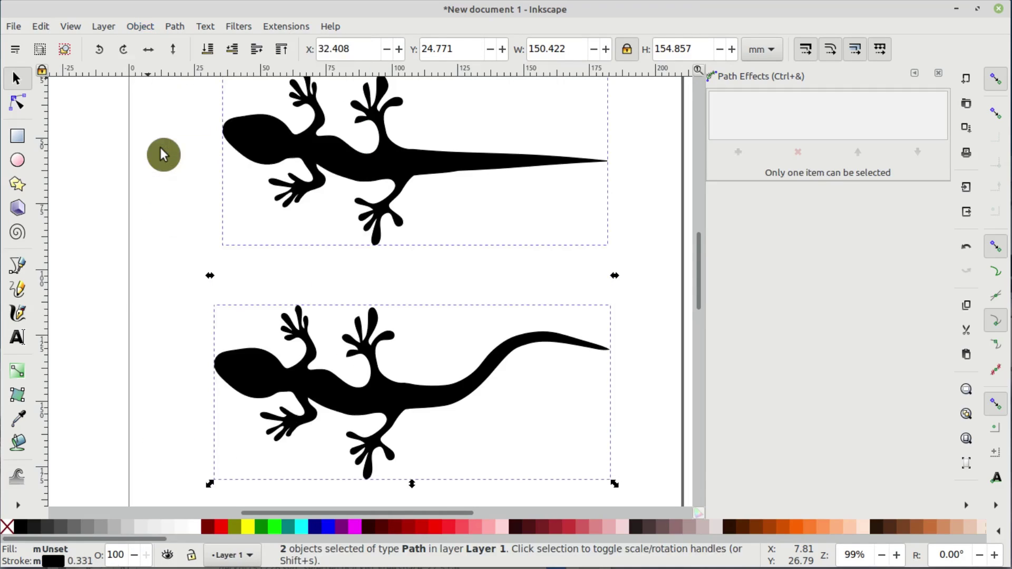
pyautogui.click(339, 187)
pyautogui.scroll(5, 295, 226)
pyautogui.hscroll(5, 295, 226)
pyautogui.click(263, 272)
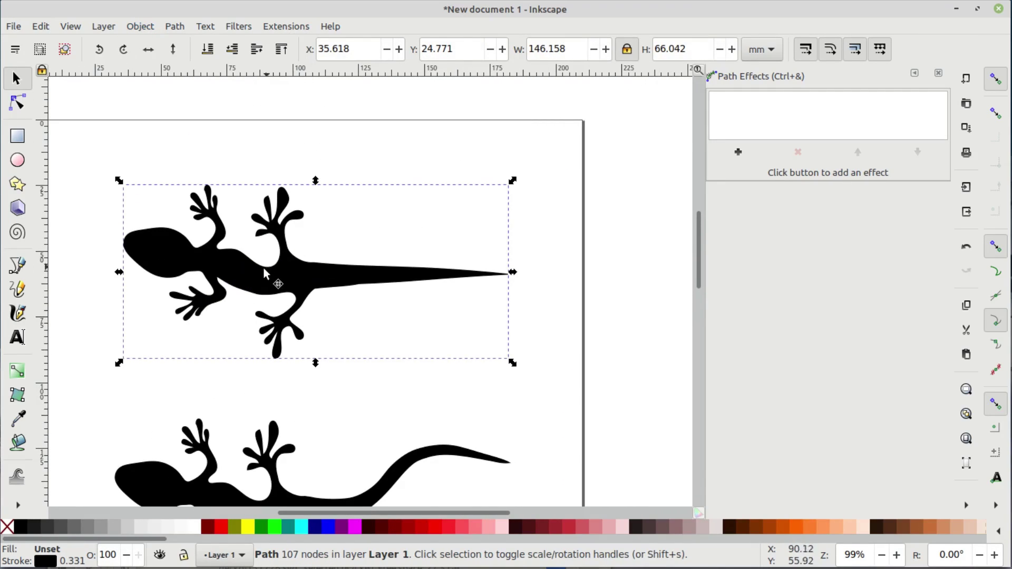
pyautogui.moveTo(264, 272); pyautogui.dragTo(243, 238)
# With the Node tool, adjust the tail-base node and pull the tail tip upward.
pyautogui.click(21, 109)
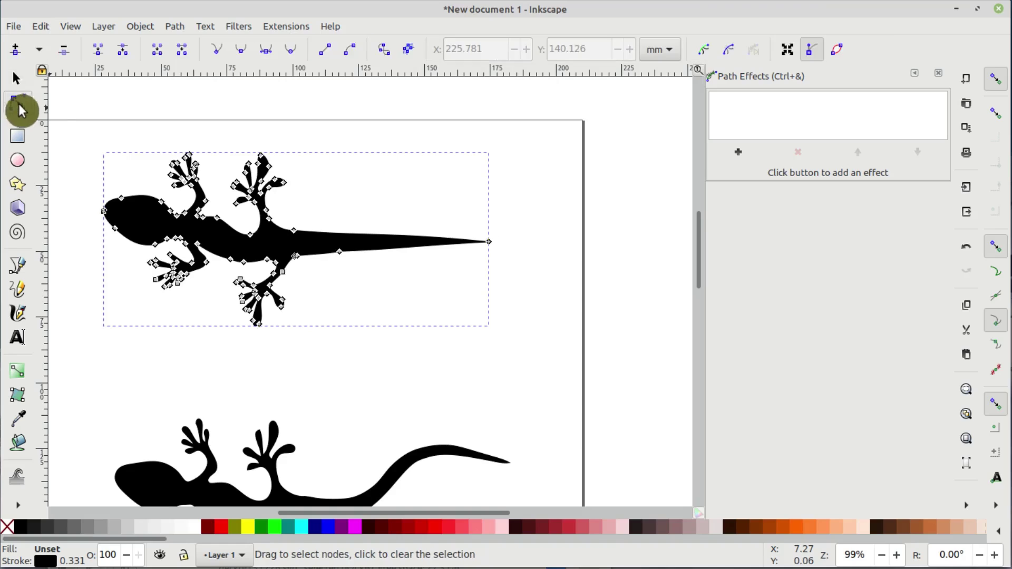
pyautogui.scroll(2, 332, 283)
pyautogui.scroll(3, 333, 215)
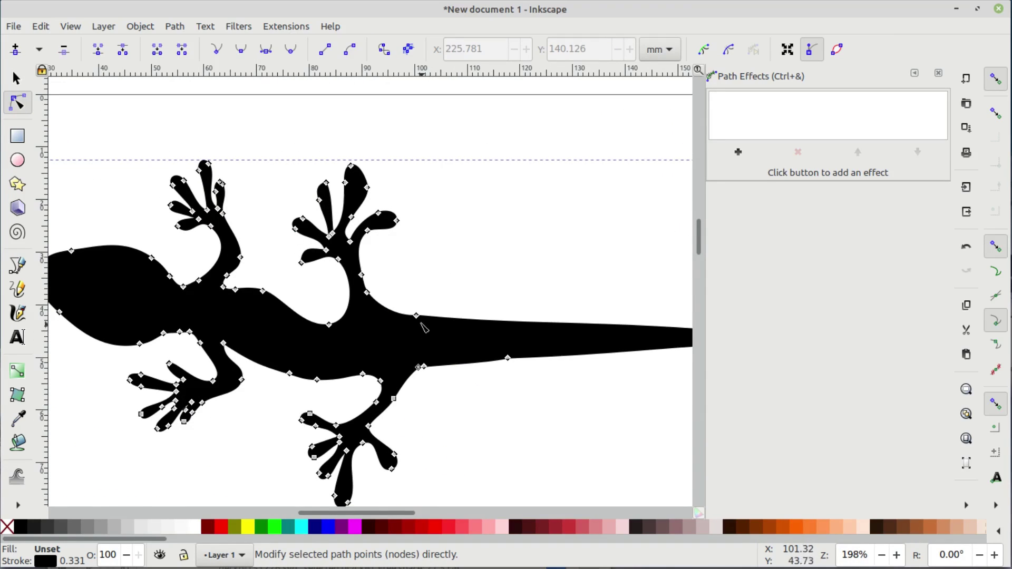
pyautogui.moveTo(417, 316)
pyautogui.mouseDown()
pyautogui.moveTo(428, 304)
pyautogui.moveTo(415, 316)
pyautogui.mouseUp()
pyautogui.hscroll(8, 542, 334)
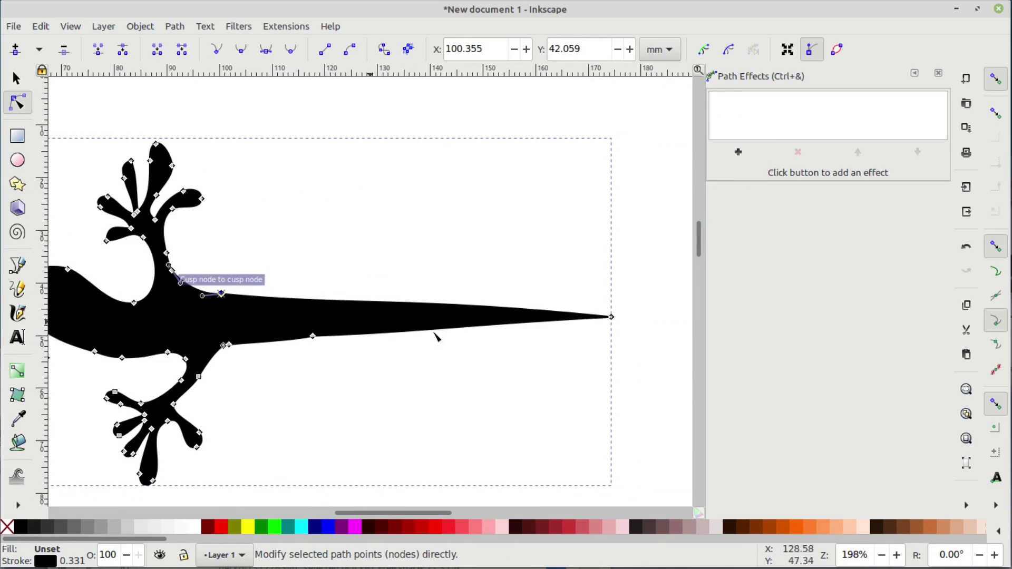
pyautogui.moveTo(613, 317)
pyautogui.mouseDown()
pyautogui.moveTo(569, 210)
pyautogui.moveTo(595, 325)
pyautogui.mouseUp()
pyautogui.hscroll(-5, 402, 380)
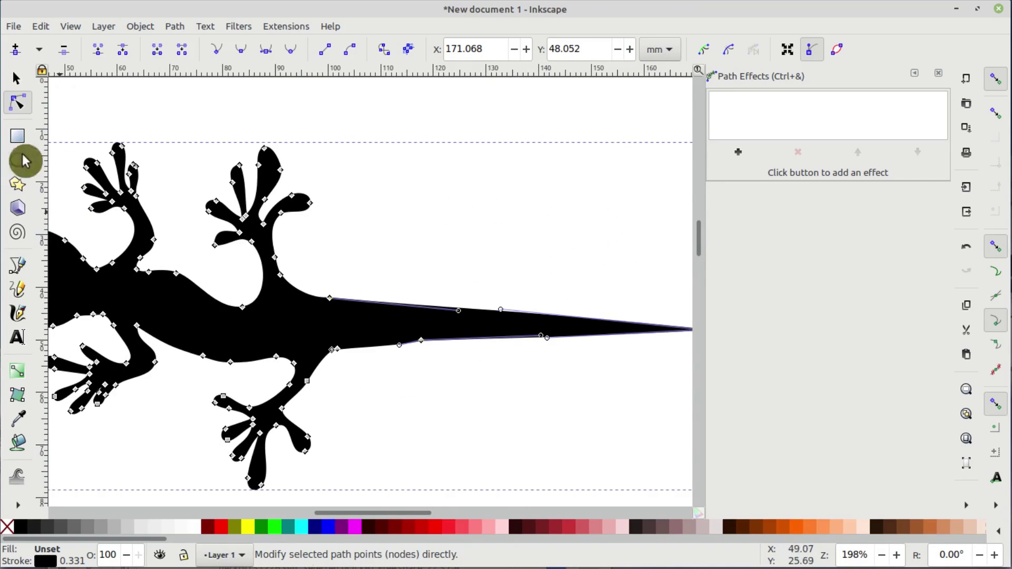
pyautogui.click(16, 79)
# Zoom out, select the lizard path and open the Live Path Effects Selector.
pyautogui.press('-')
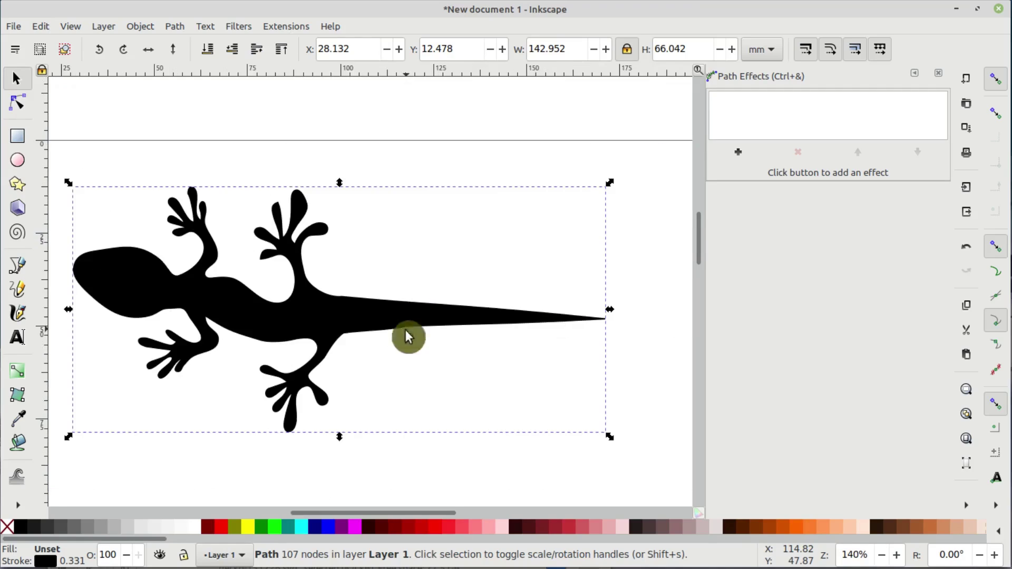
pyautogui.press('-')
pyautogui.click(559, 252)
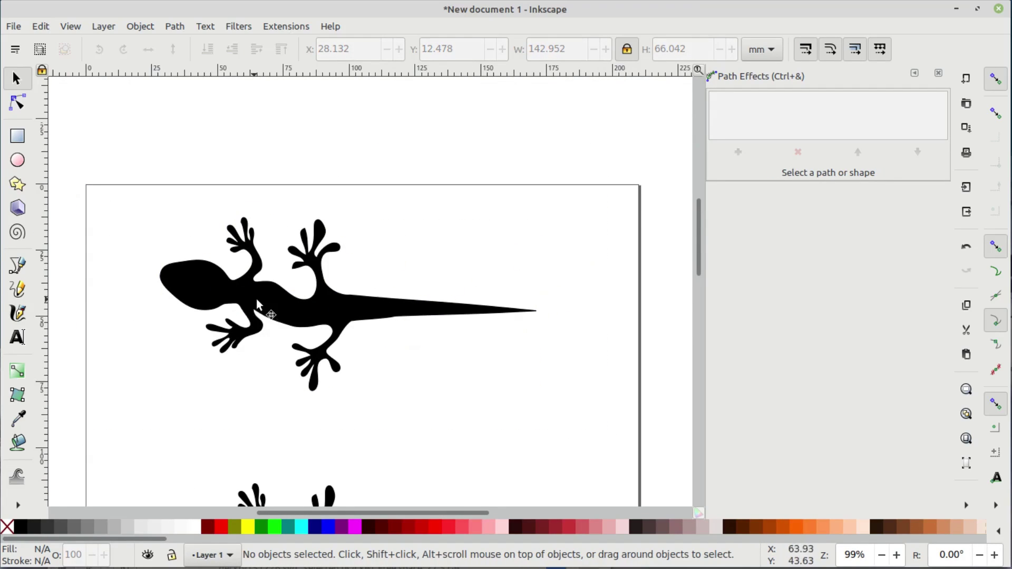
pyautogui.click(283, 291)
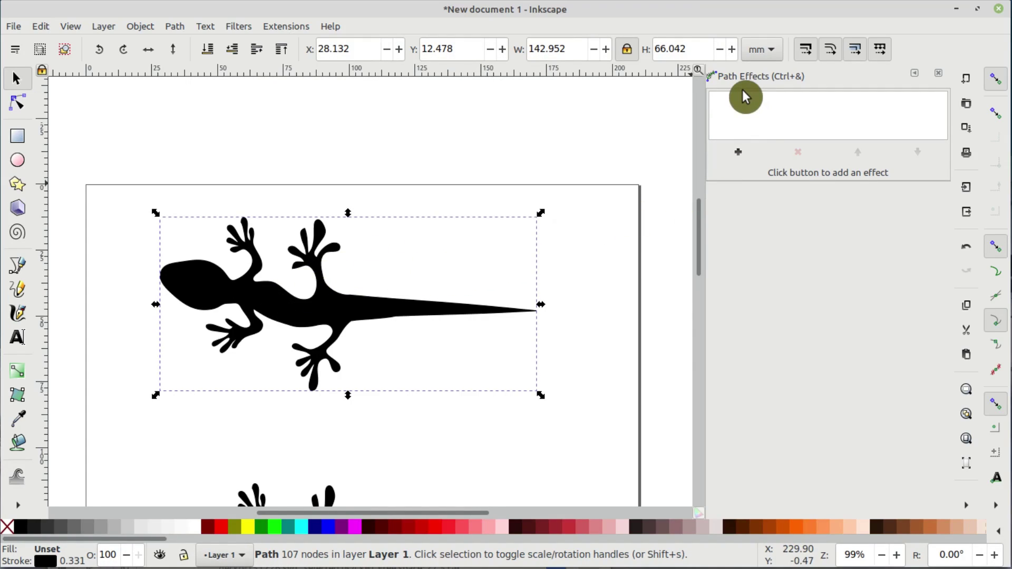
pyautogui.click(740, 154)
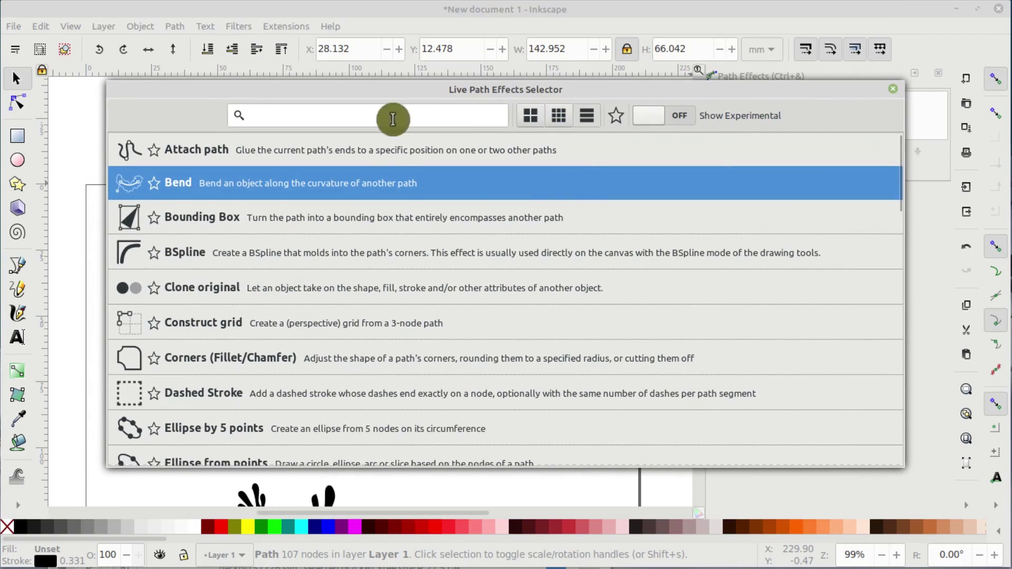
# Browse the selector's large-icon, experimental, small-icon and list views, ending on large icons.
pyautogui.click(530, 121)
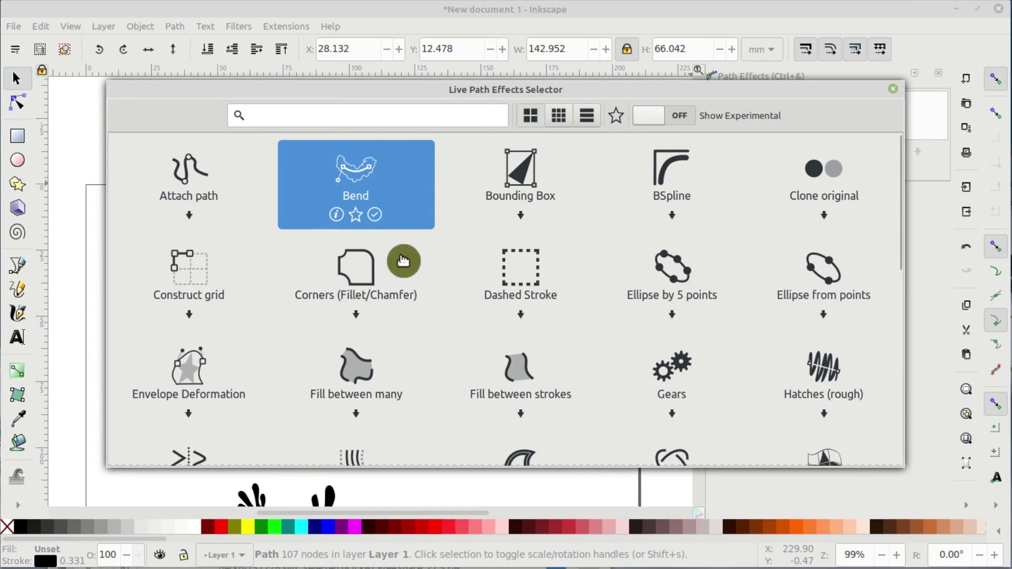
pyautogui.scroll(-3, 652, 302)
pyautogui.scroll(3, 583, 343)
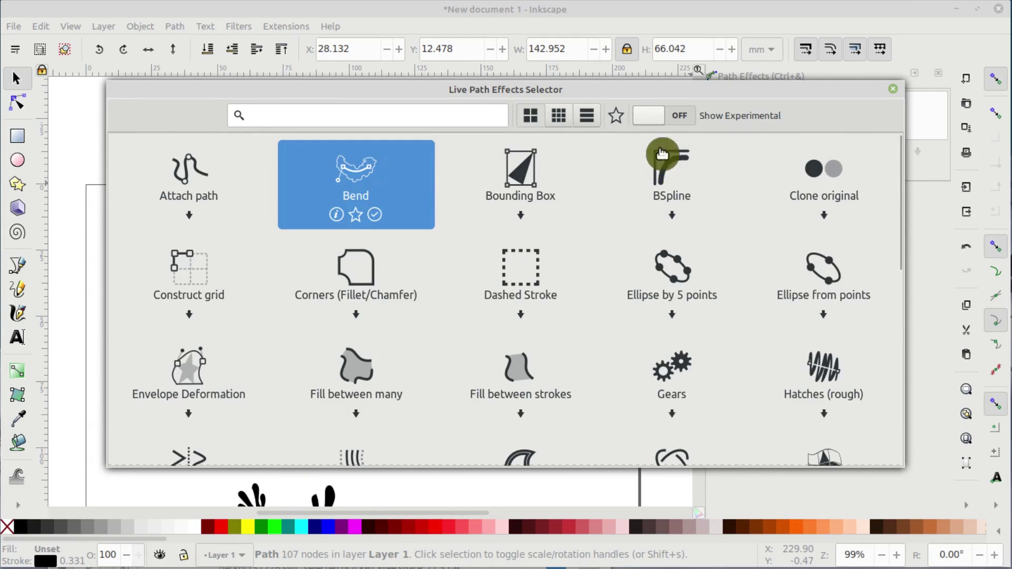
pyautogui.click(680, 119)
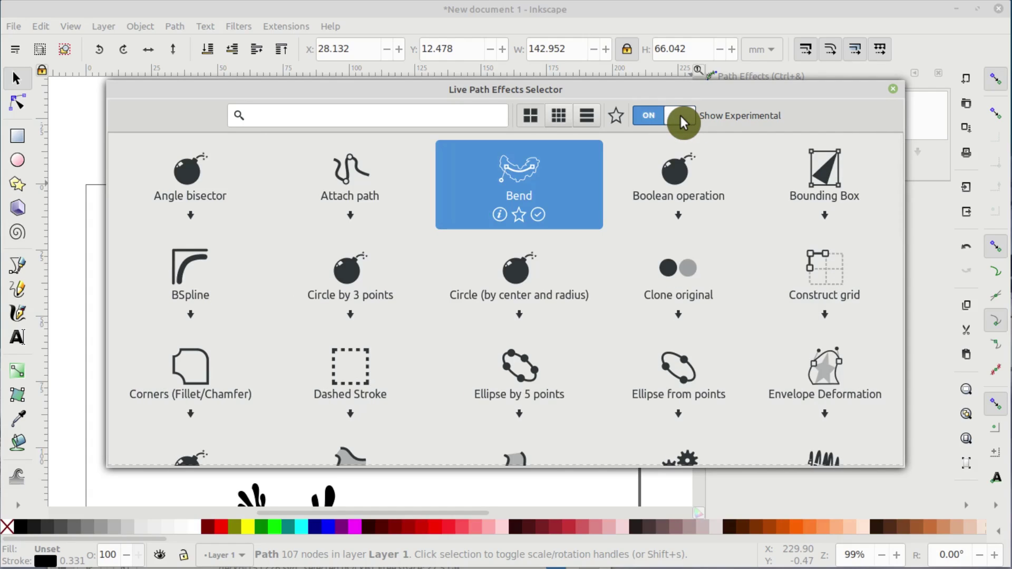
pyautogui.click(521, 319)
pyautogui.click(643, 117)
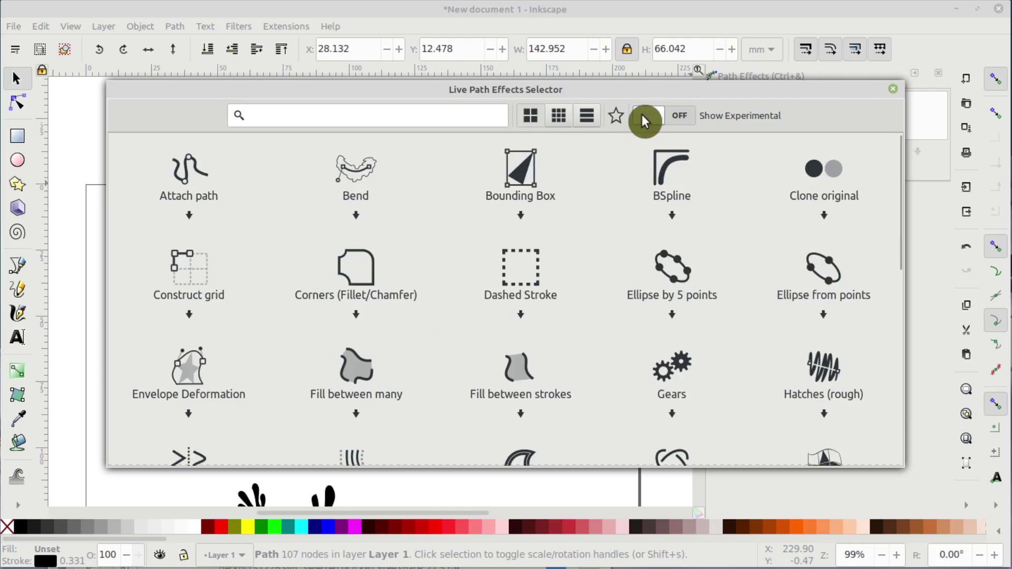
pyautogui.click(559, 116)
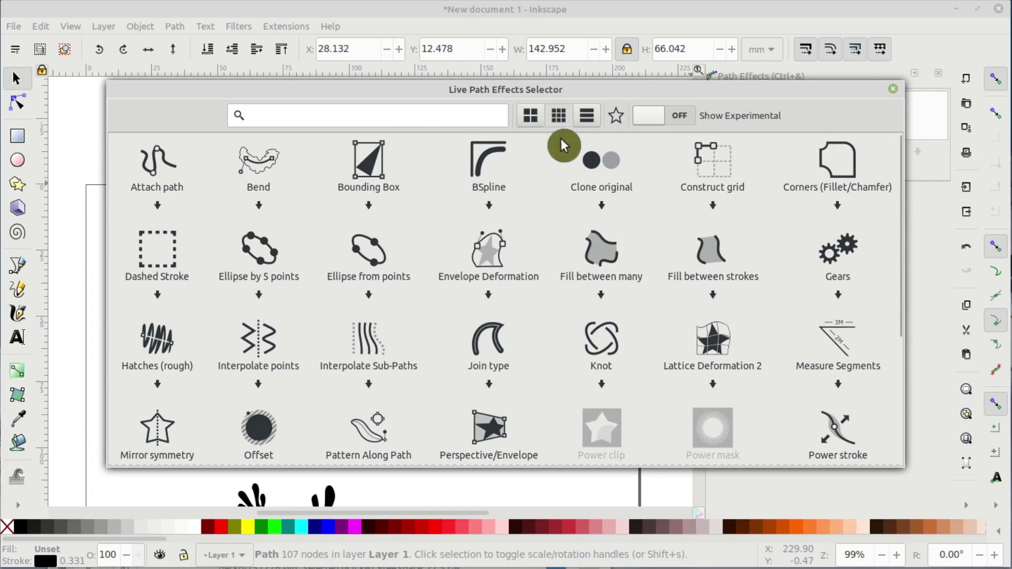
pyautogui.click(586, 118)
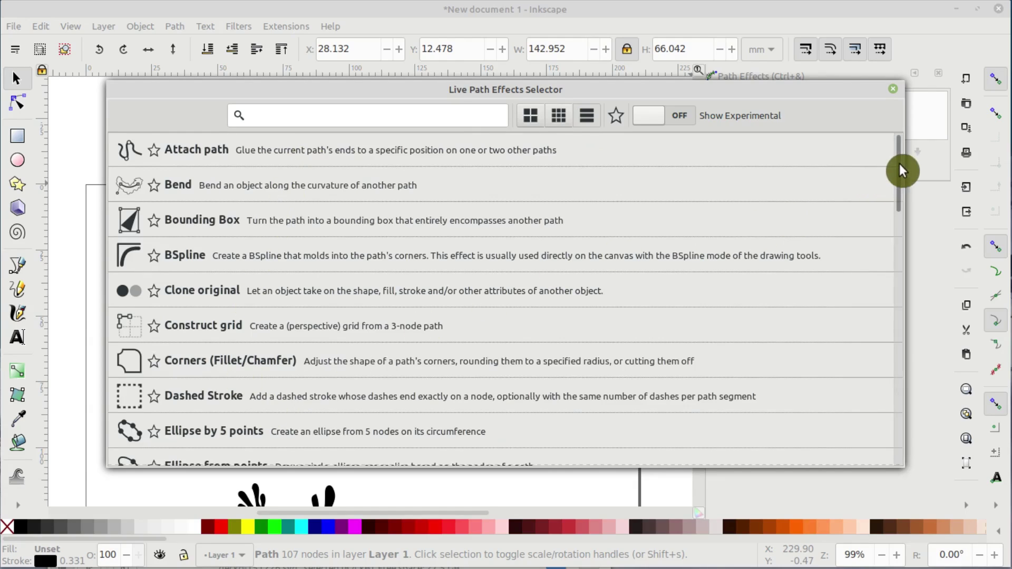
pyautogui.moveTo(899, 165); pyautogui.dragTo(890, 235)
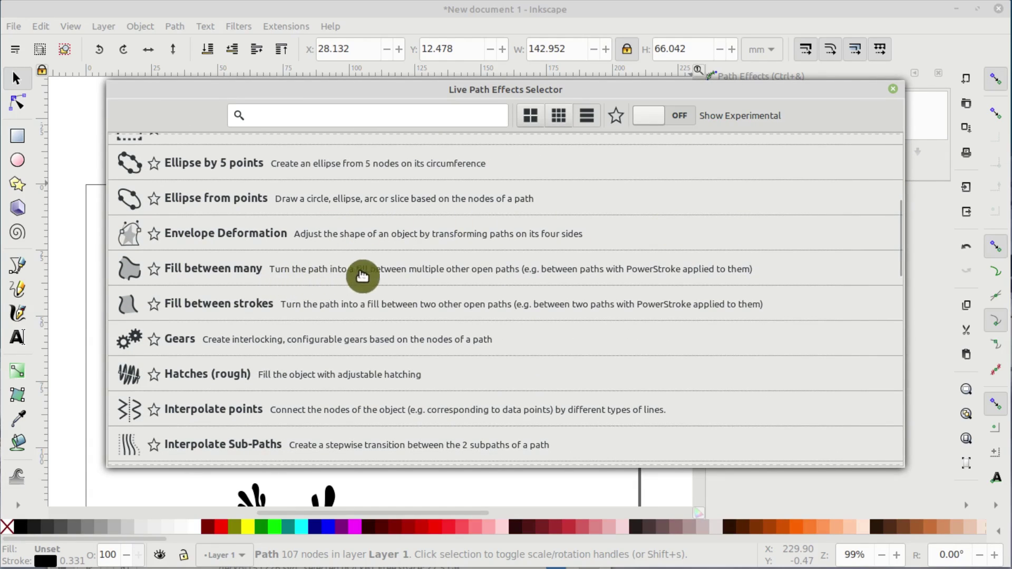
pyautogui.click(530, 116)
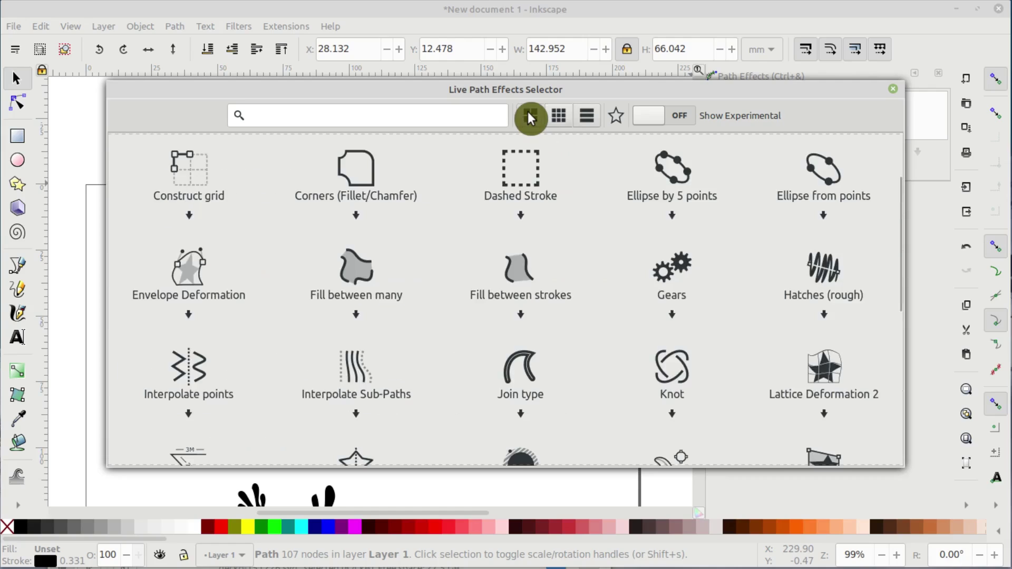
# Read the Fill between many and Bend descriptions, then apply Bend to the lizard.
pyautogui.click(356, 316)
pyautogui.click(338, 314)
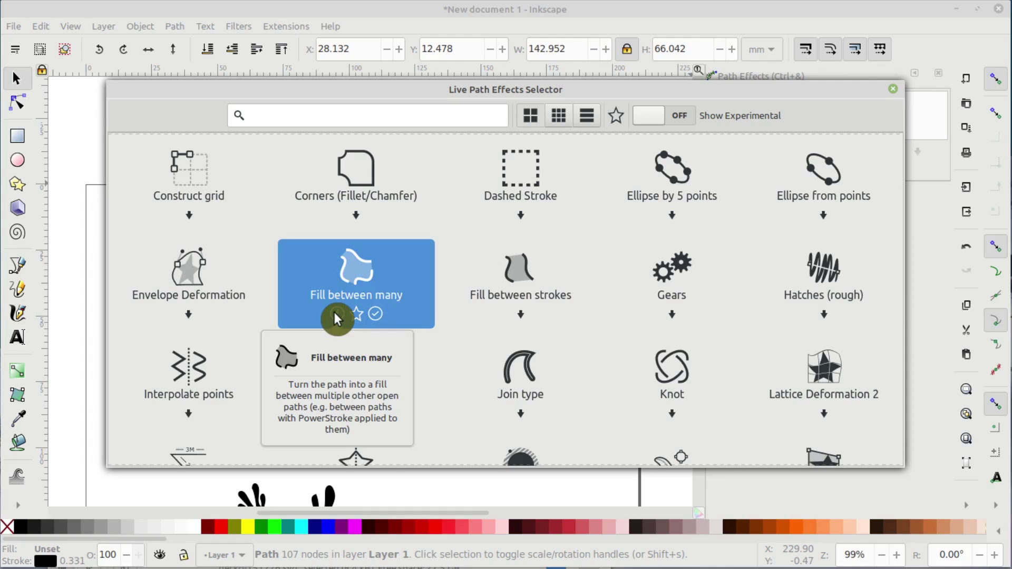
pyautogui.scroll(3, 427, 229)
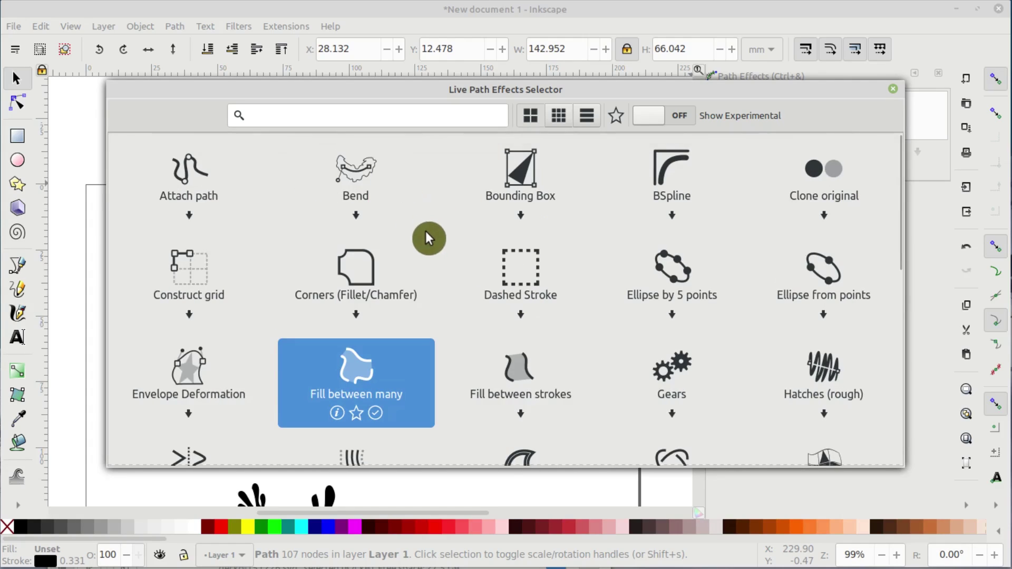
pyautogui.click(354, 215)
pyautogui.click(335, 216)
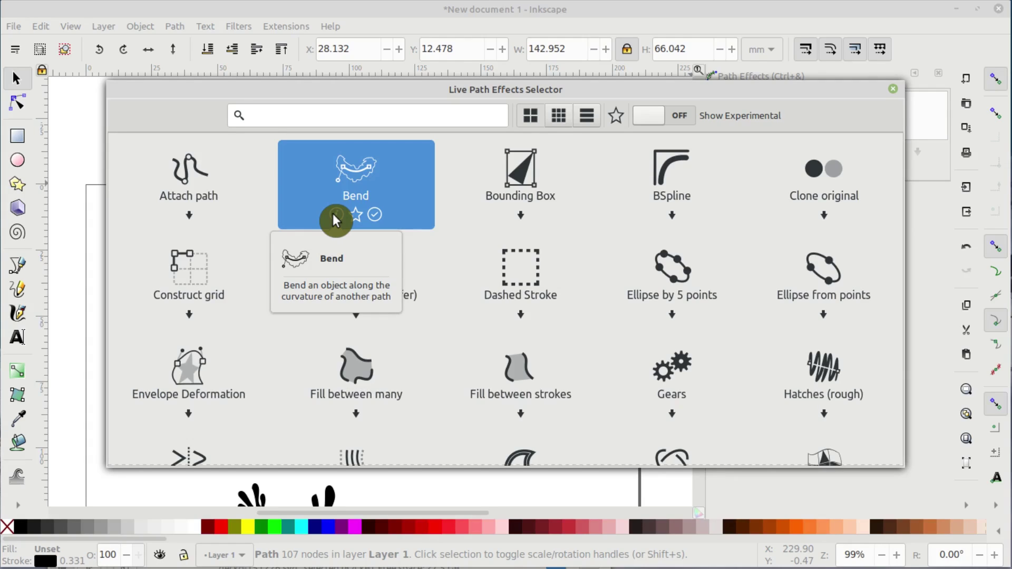
pyautogui.doubleClick(351, 184)
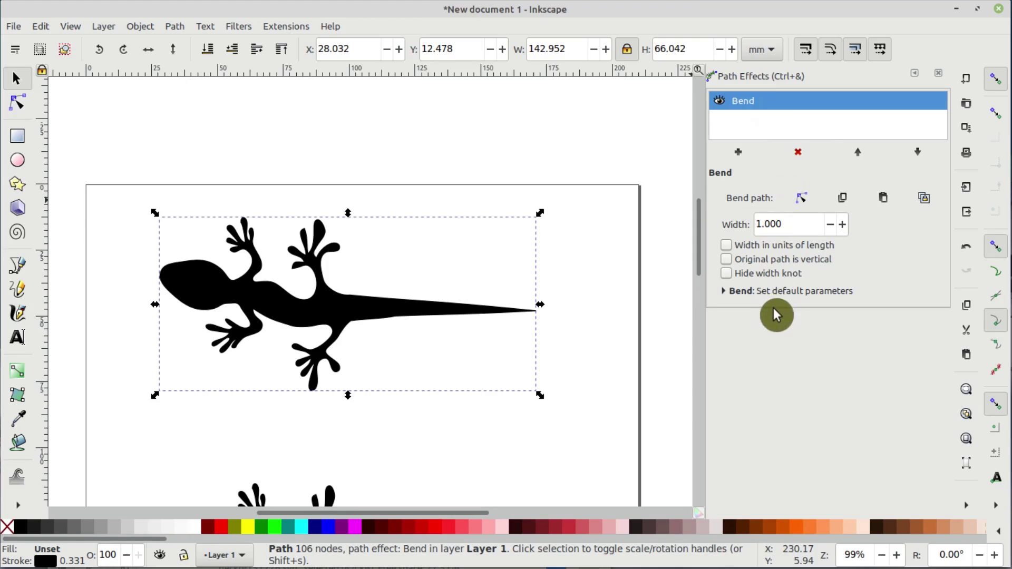
# Drag the Path Effects pane divider down to enlarge the effects list and pan the canvas.
pyautogui.moveTo(773, 310); pyautogui.dragTo(759, 428)
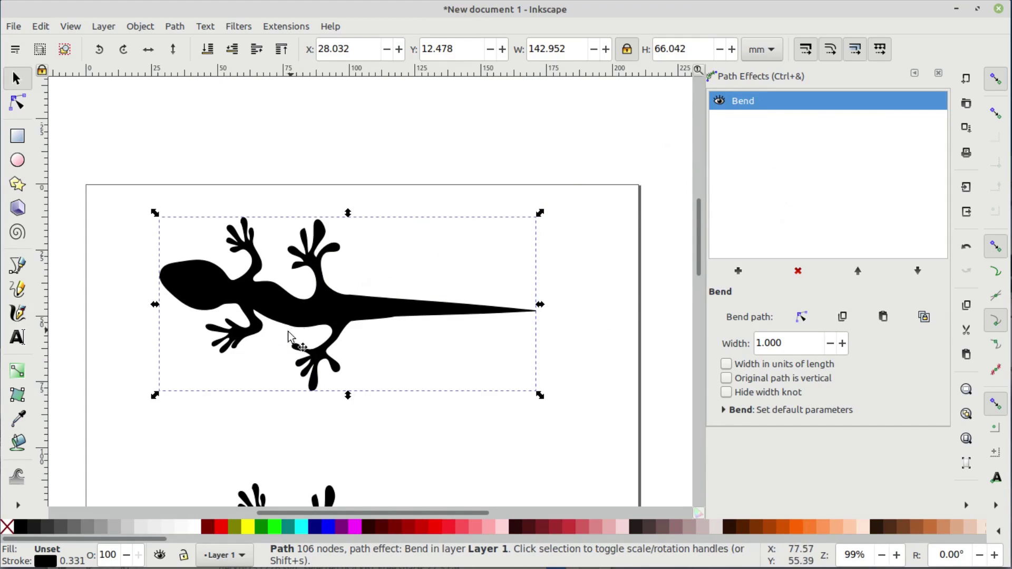
pyautogui.moveTo(286, 331); pyautogui.dragTo(330, 282)
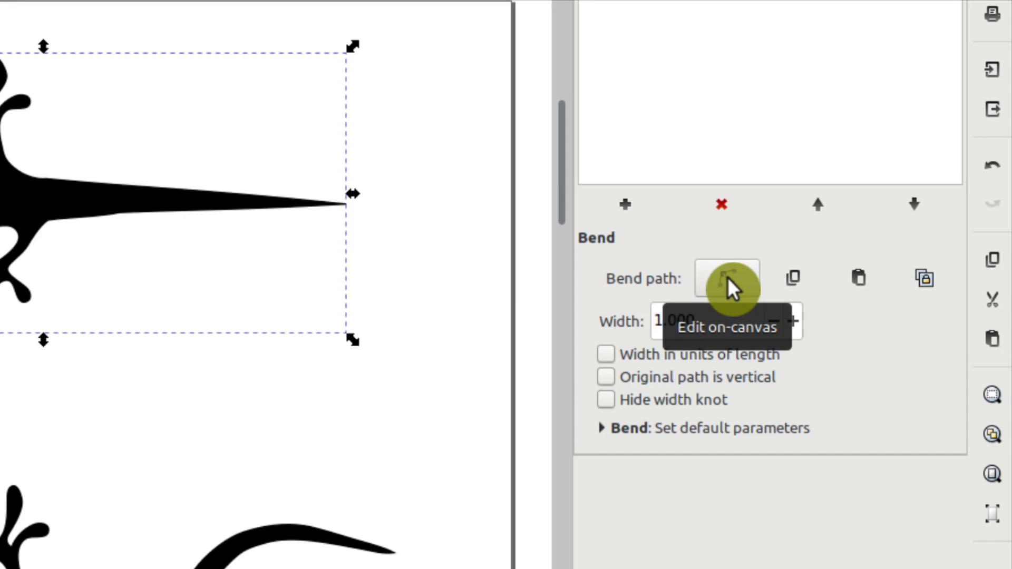
# Edit the Bend path on canvas, dragging it so the body arcs and the tail curls up.
pyautogui.click(728, 278)
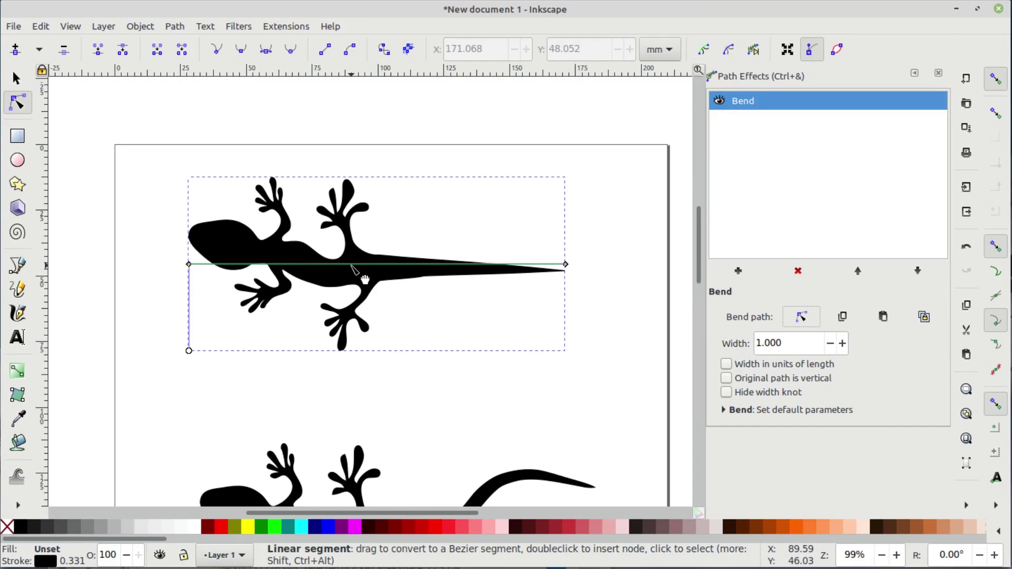
pyautogui.moveTo(352, 262); pyautogui.dragTo(467, 208)
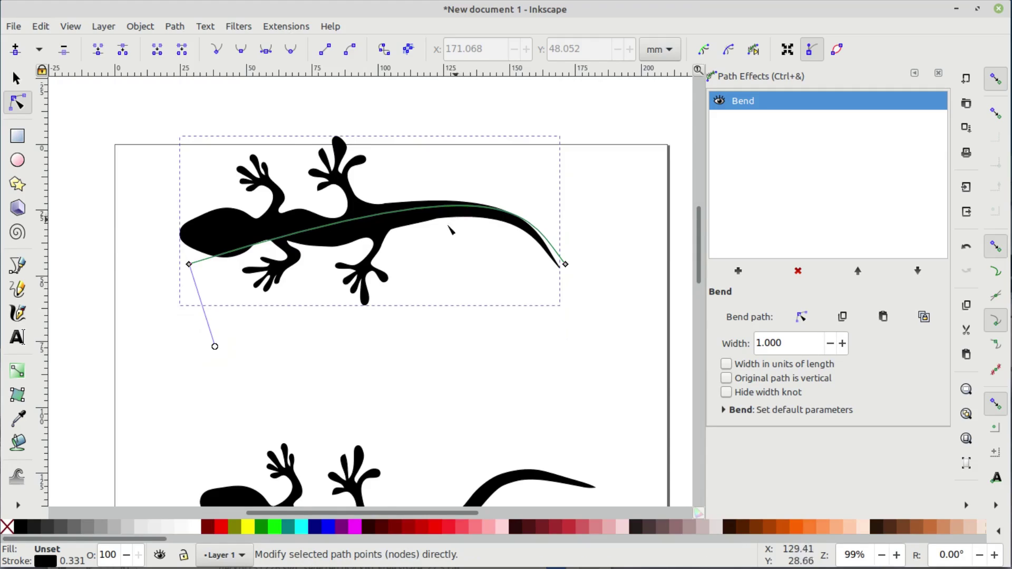
pyautogui.scroll(2, 451, 231)
pyautogui.scroll(-1, 374, 239)
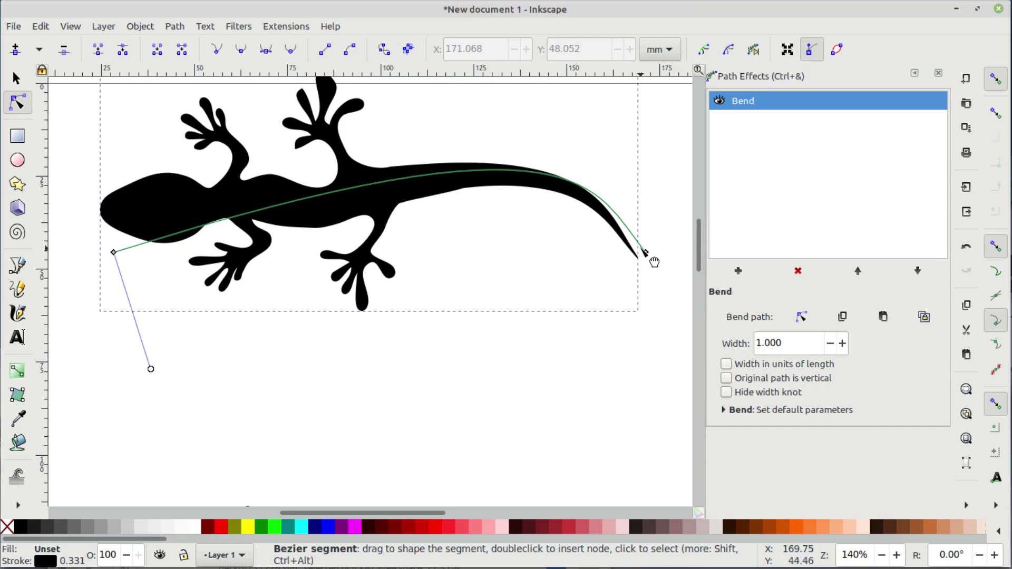
pyautogui.moveTo(437, 177); pyautogui.dragTo(526, 302)
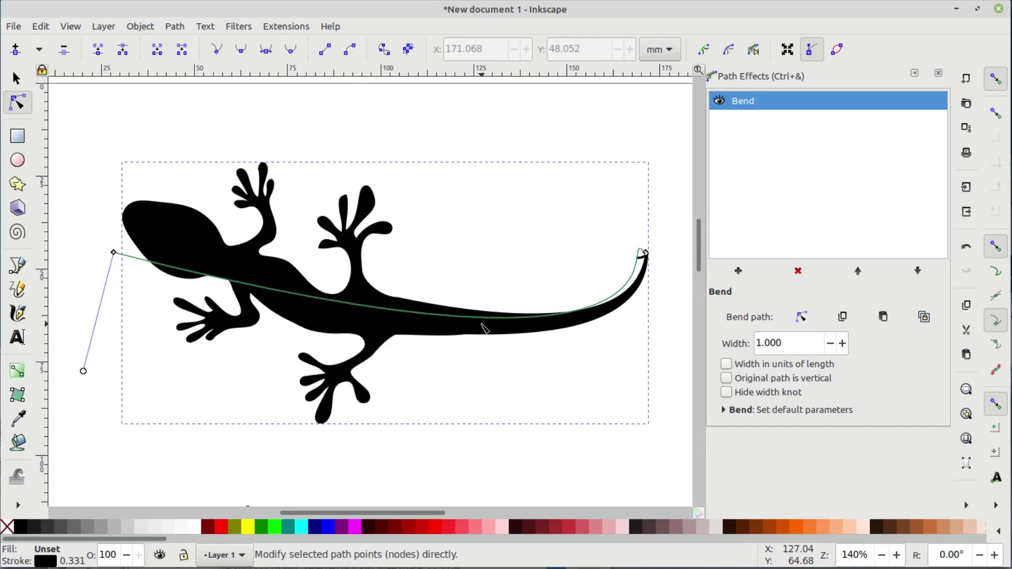
pyautogui.click(15, 82)
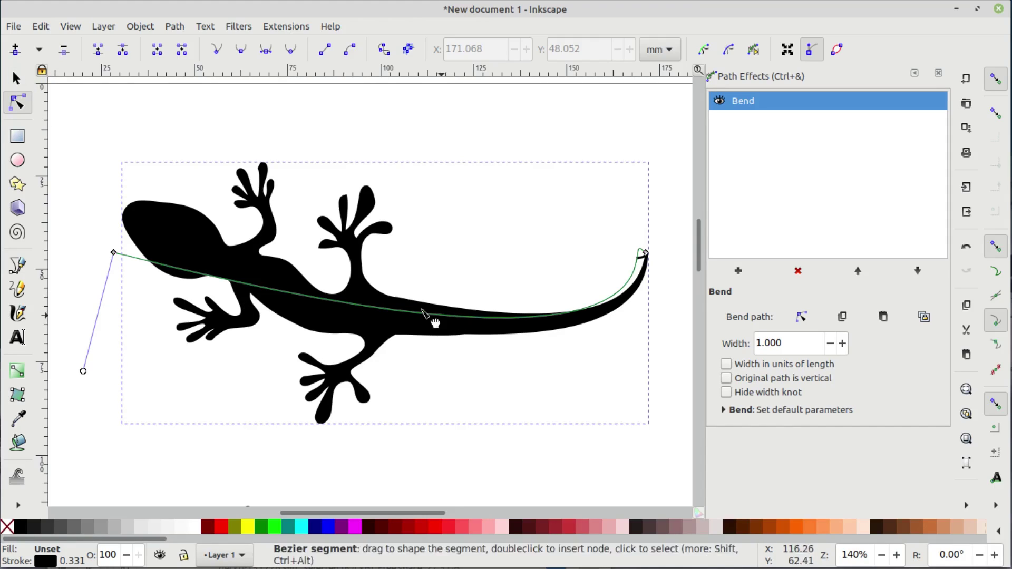
# Toggle the Bend effect off and on to compare the bent and original shapes.
pyautogui.click(25, 79)
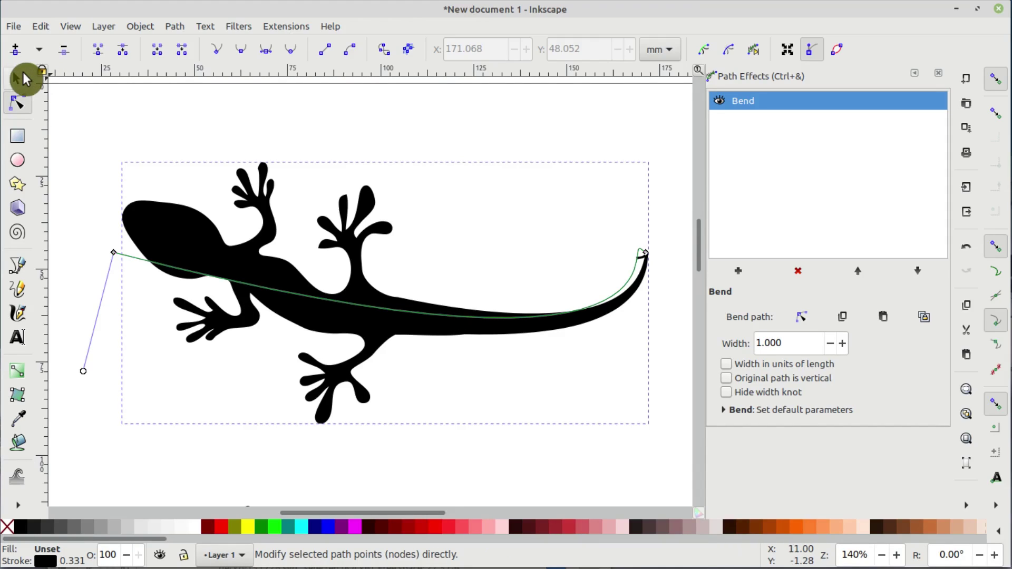
pyautogui.click(722, 103)
pyautogui.click(718, 102)
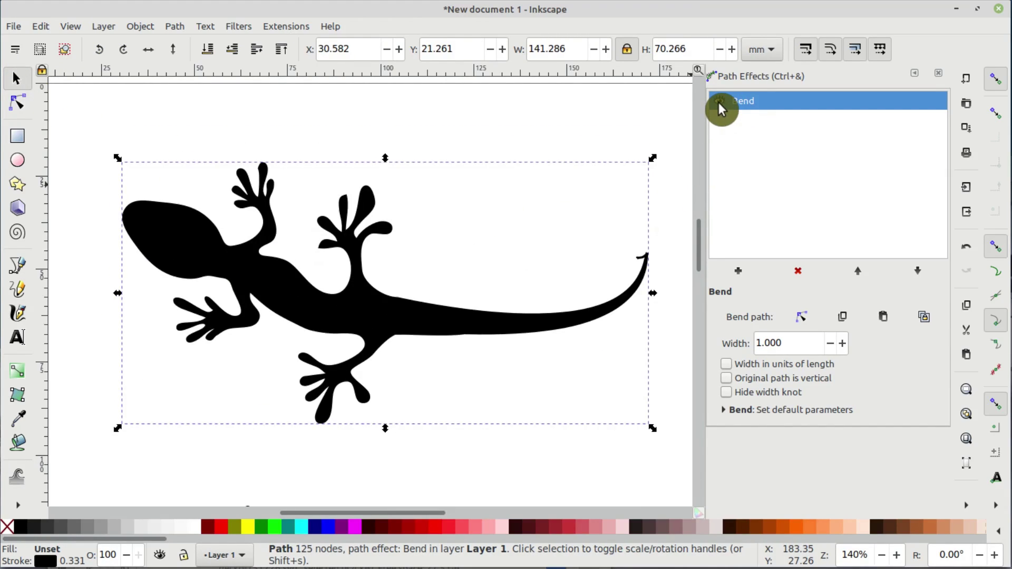
pyautogui.click(718, 103)
pyautogui.click(719, 103)
pyautogui.click(719, 103)
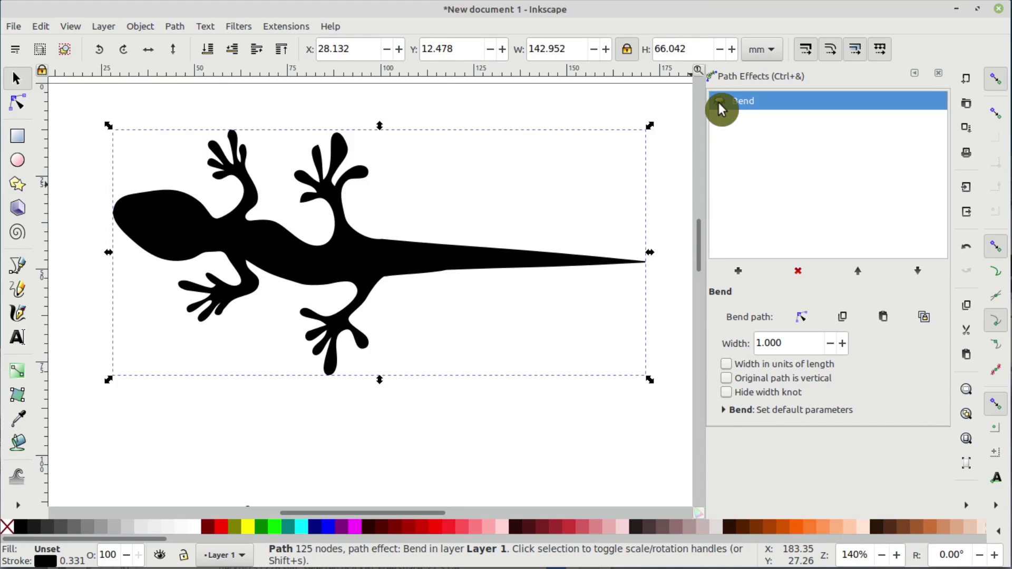
pyautogui.click(720, 102)
# With Bend off, nudge a toe node and move the head node, then compare with Bend on.
pyautogui.click(17, 103)
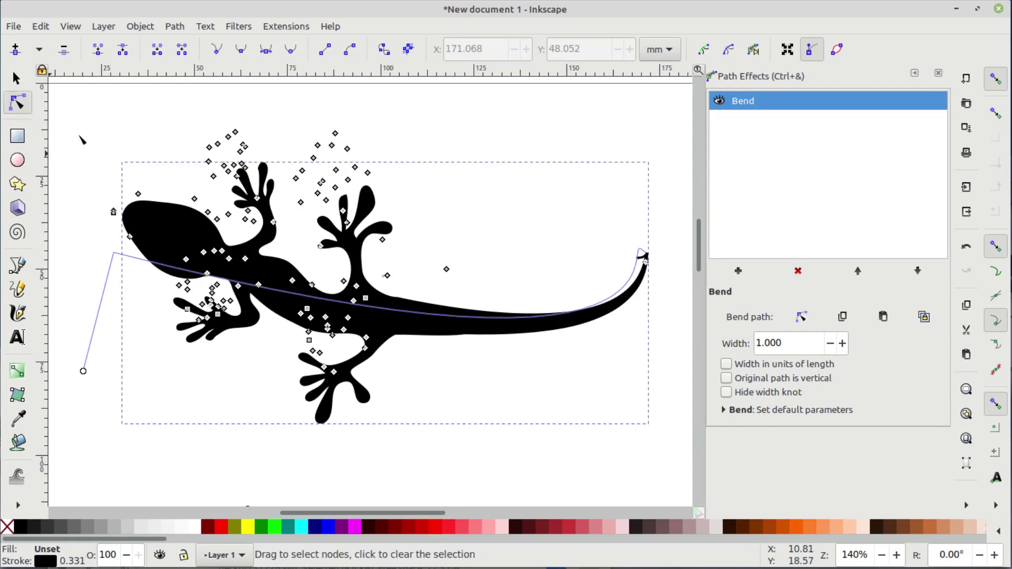
pyautogui.click(719, 100)
pyautogui.moveTo(368, 174); pyautogui.dragTo(367, 178)
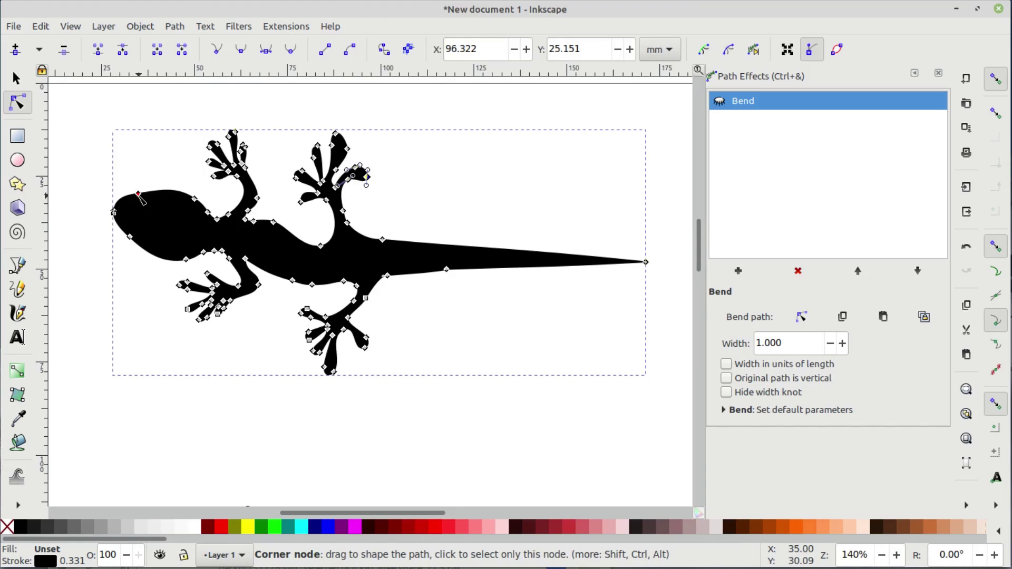
pyautogui.moveTo(139, 195); pyautogui.dragTo(155, 234)
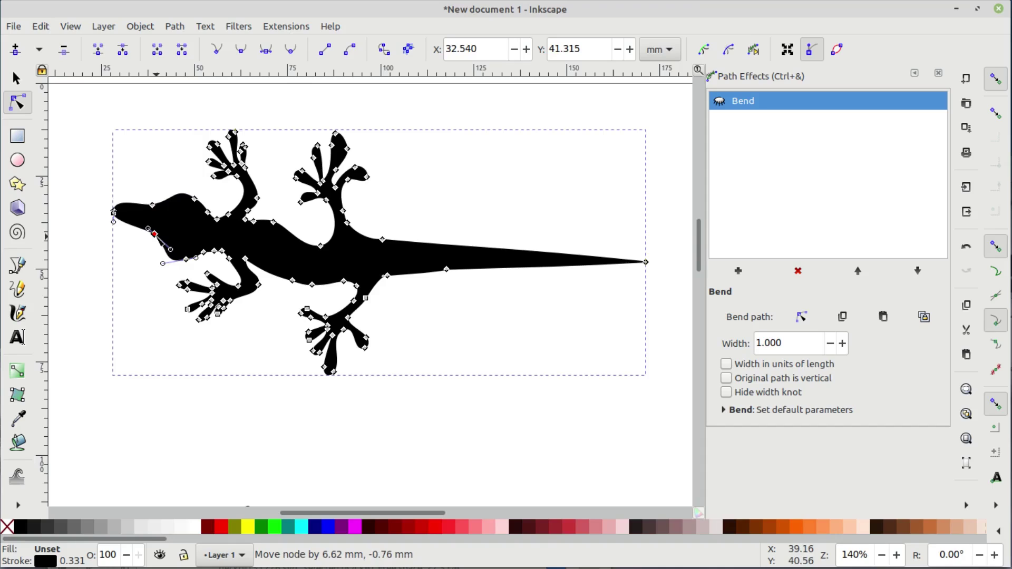
pyautogui.click(719, 101)
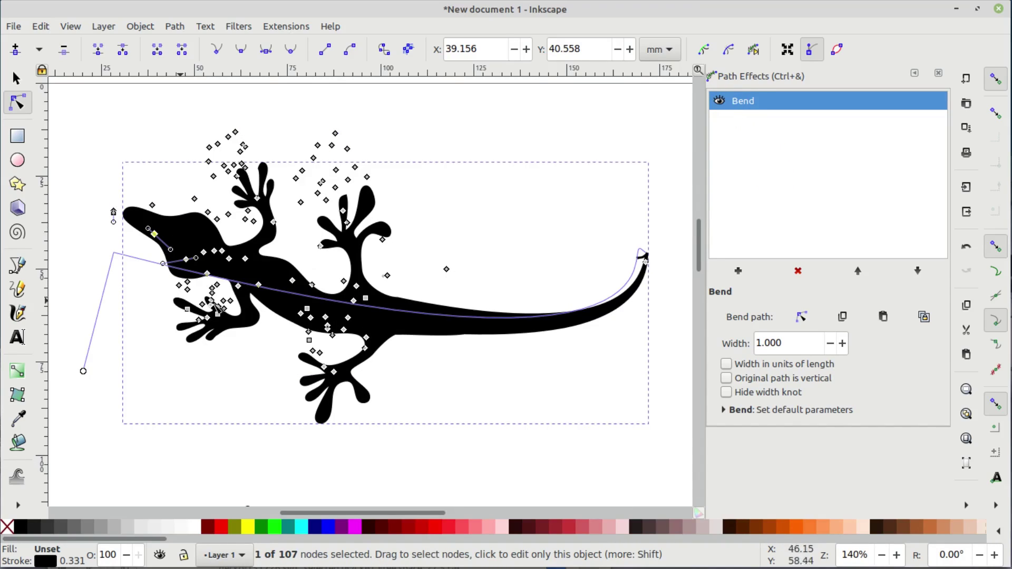
pyautogui.click(718, 101)
pyautogui.click(717, 101)
pyautogui.click(718, 102)
pyautogui.click(718, 102)
# Toggle Show path outline until the red original-path outline is hidden.
pyautogui.click(840, 51)
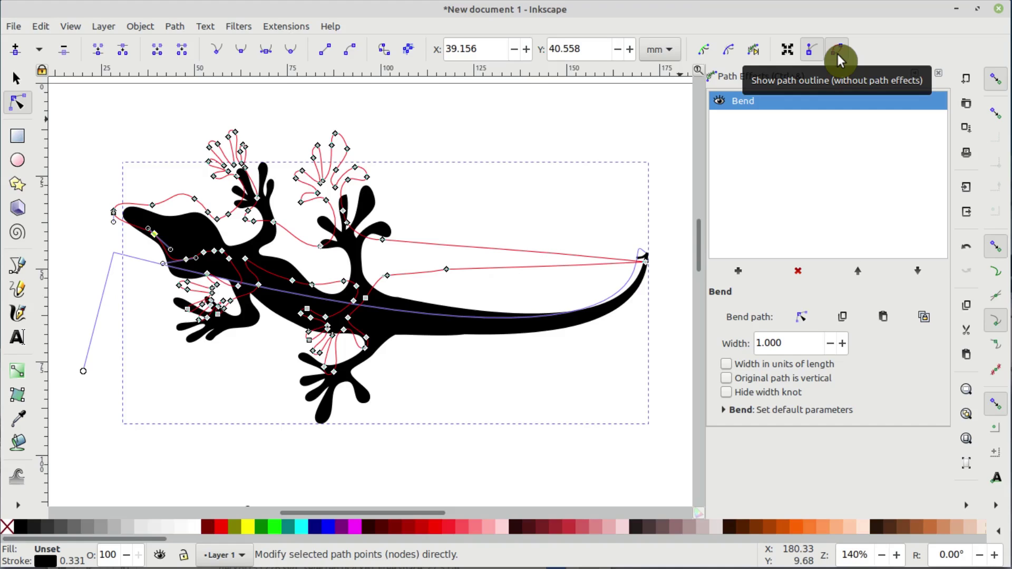
pyautogui.click(839, 57)
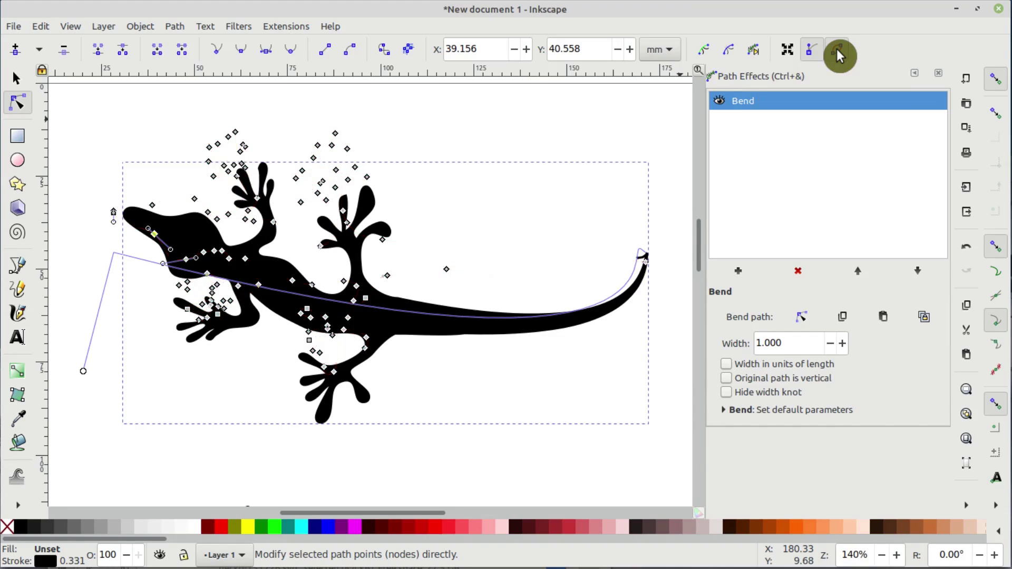
pyautogui.click(840, 55)
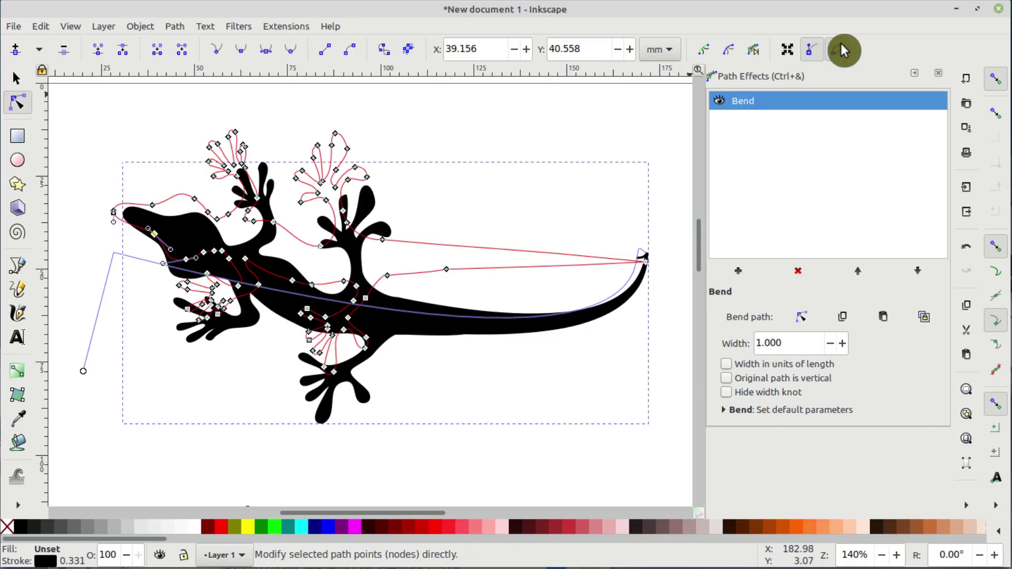
pyautogui.click(840, 54)
pyautogui.click(837, 55)
pyautogui.click(837, 55)
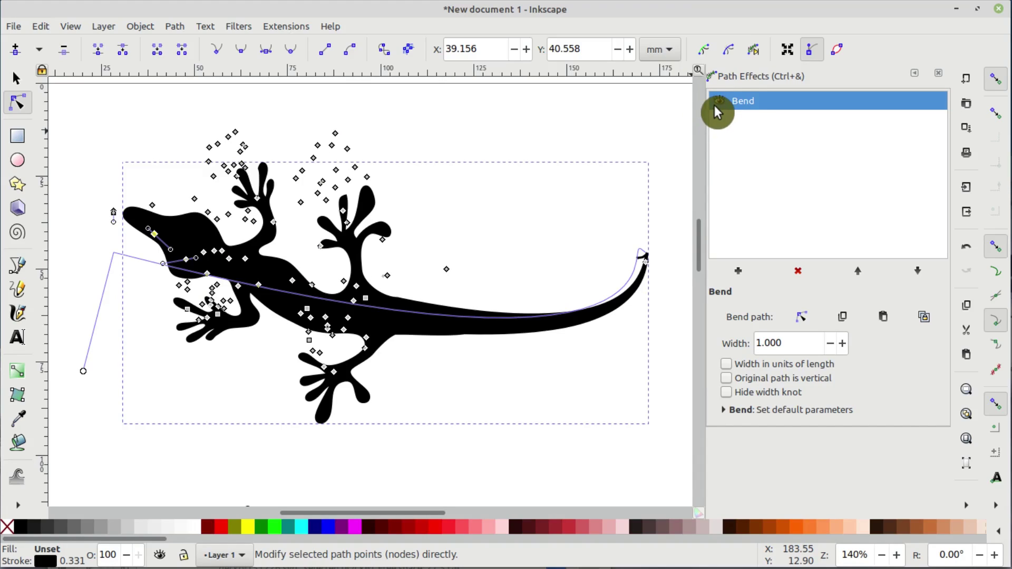
pyautogui.scroll(-1, 443, 221)
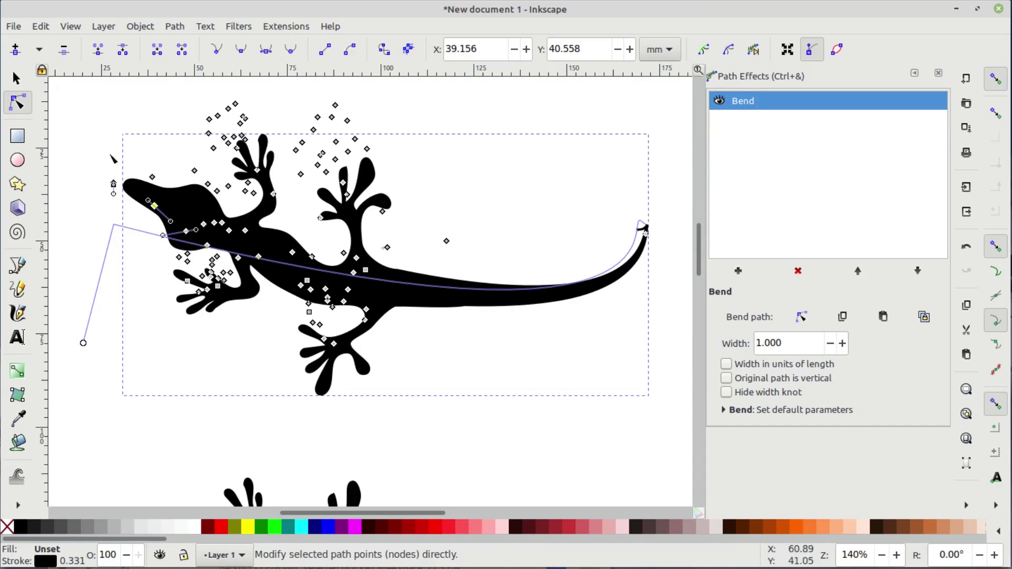
# Select and deselect the bent gecko while scrolling the view to frame the page.
pyautogui.click(15, 79)
pyautogui.click(210, 377)
pyautogui.scroll(-6, 213, 375)
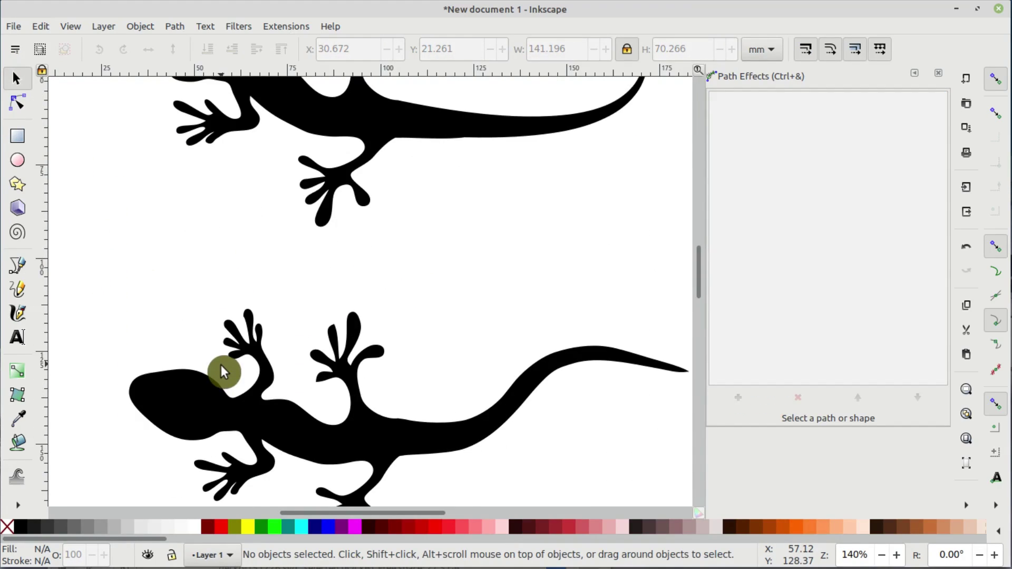
pyautogui.scroll(-1, 220, 364)
pyautogui.keyDown('ctrl'); pyautogui.scroll(-2, 292, 295); pyautogui.keyUp('ctrl')
pyautogui.click(324, 203)
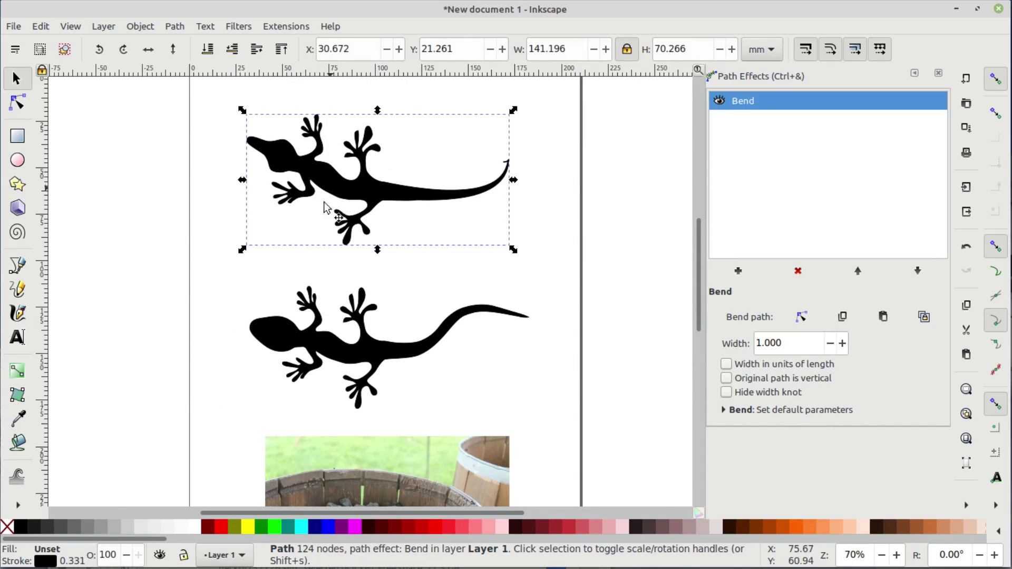
pyautogui.scroll(5, 318, 221)
pyautogui.moveTo(328, 301); pyautogui.dragTo(323, 155)
pyautogui.click(333, 353)
pyautogui.scroll(-2, 333, 352)
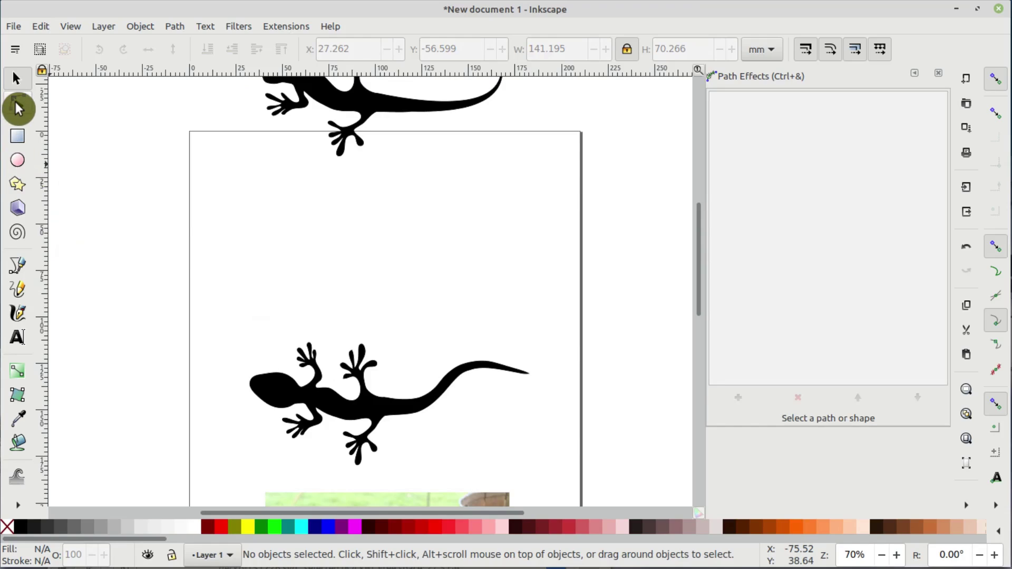
# Draw a two-node curved path with the Pen (Bezier) tool.
pyautogui.click(20, 268)
pyautogui.click(241, 277)
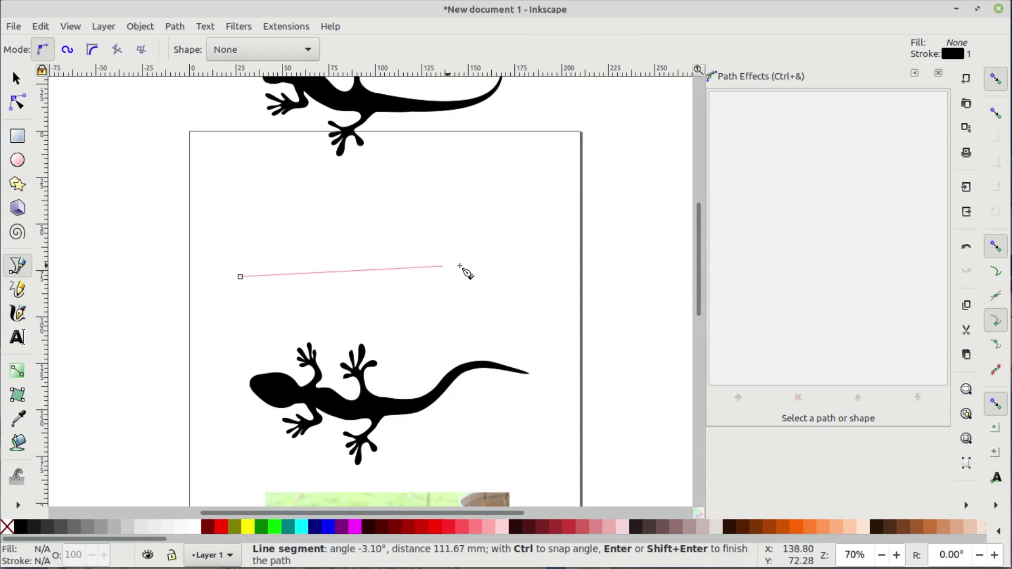
pyautogui.moveTo(483, 288); pyautogui.dragTo(546, 168)
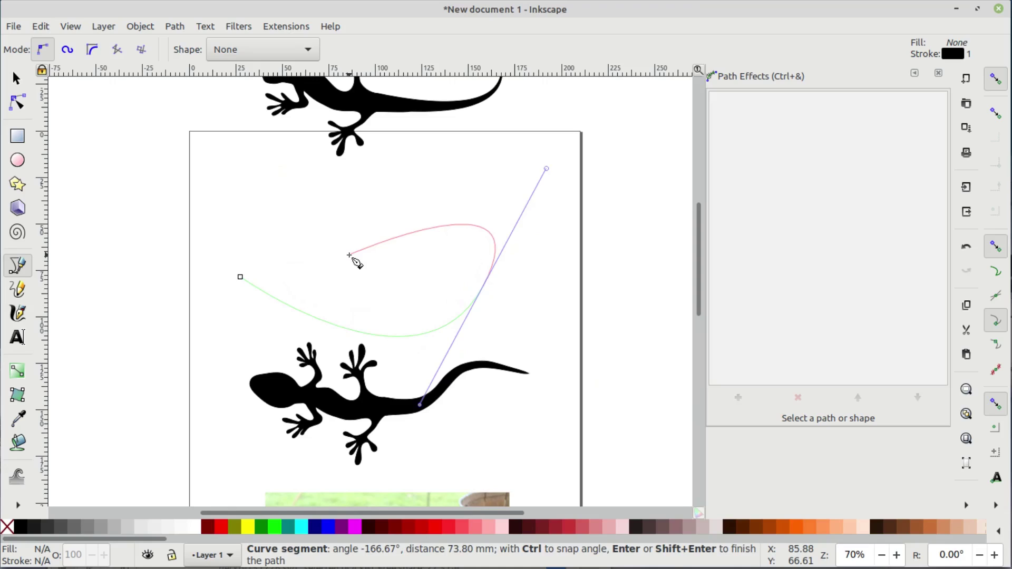
pyautogui.press('Return')
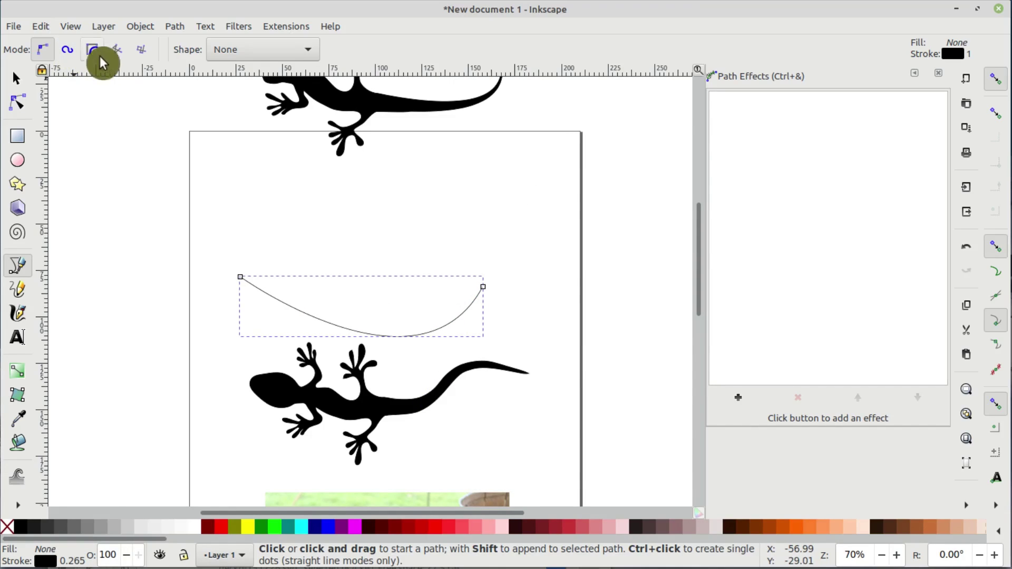
# Rotate the curve 90° and place it left of the page beside the straight lizard.
pyautogui.click(16, 82)
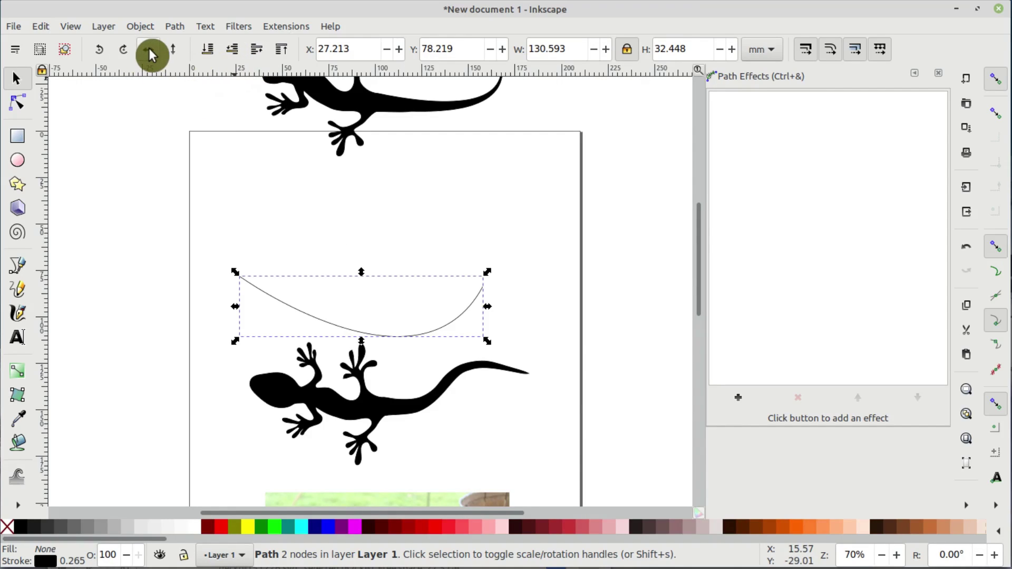
pyautogui.click(127, 49)
pyautogui.moveTo(346, 272); pyautogui.dragTo(122, 256)
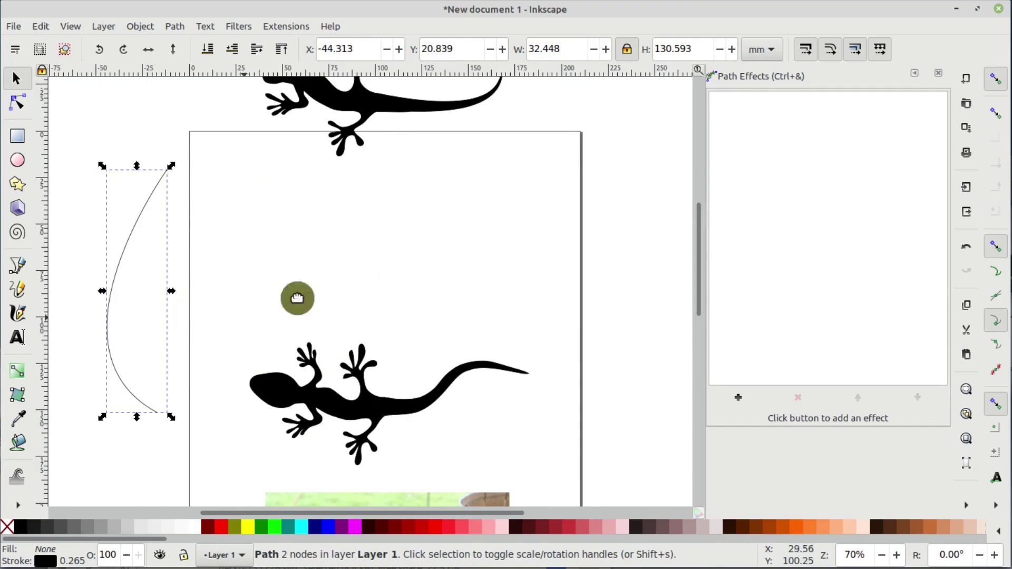
pyautogui.moveTo(296, 294); pyautogui.dragTo(501, 178)
pyautogui.moveTo(372, 104); pyautogui.dragTo(284, 180)
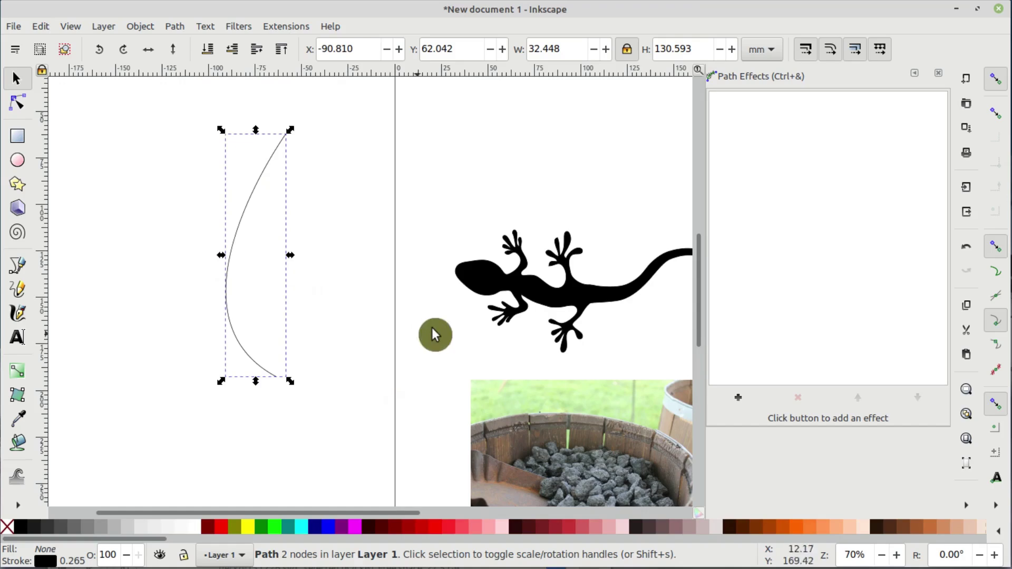
pyautogui.moveTo(448, 314); pyautogui.dragTo(330, 307)
# Add a Bend path effect to the selected straight lizard from the Path Effects panel.
pyautogui.click(405, 279)
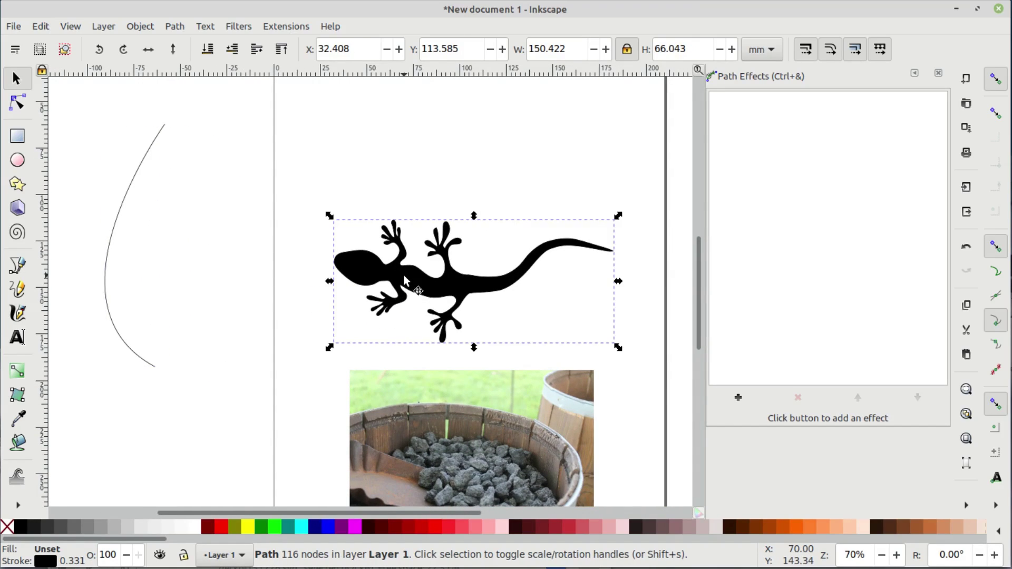
pyautogui.scroll(10, 422, 296)
pyautogui.hscroll(4, 440, 195)
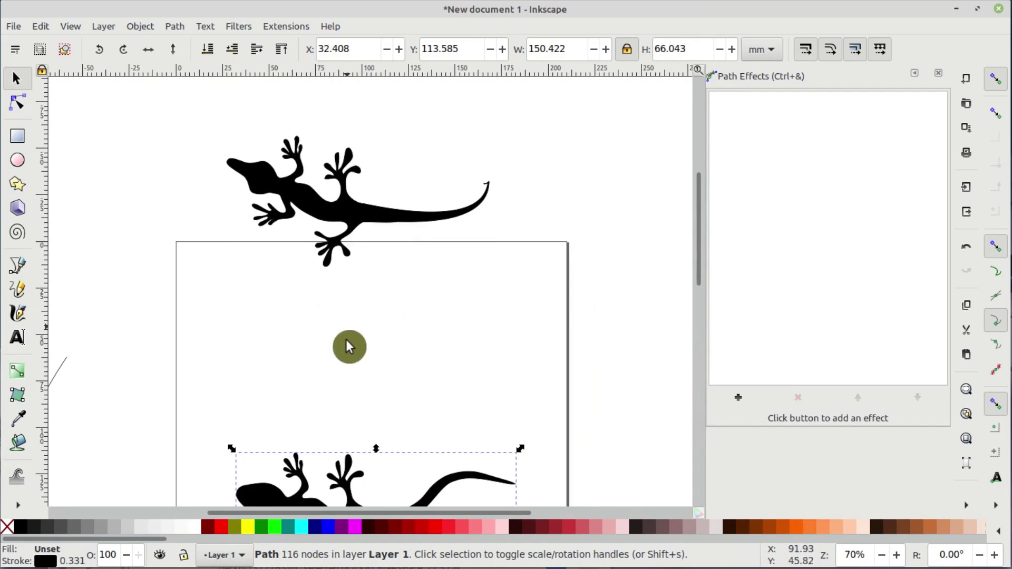
pyautogui.scroll(-9, 350, 347)
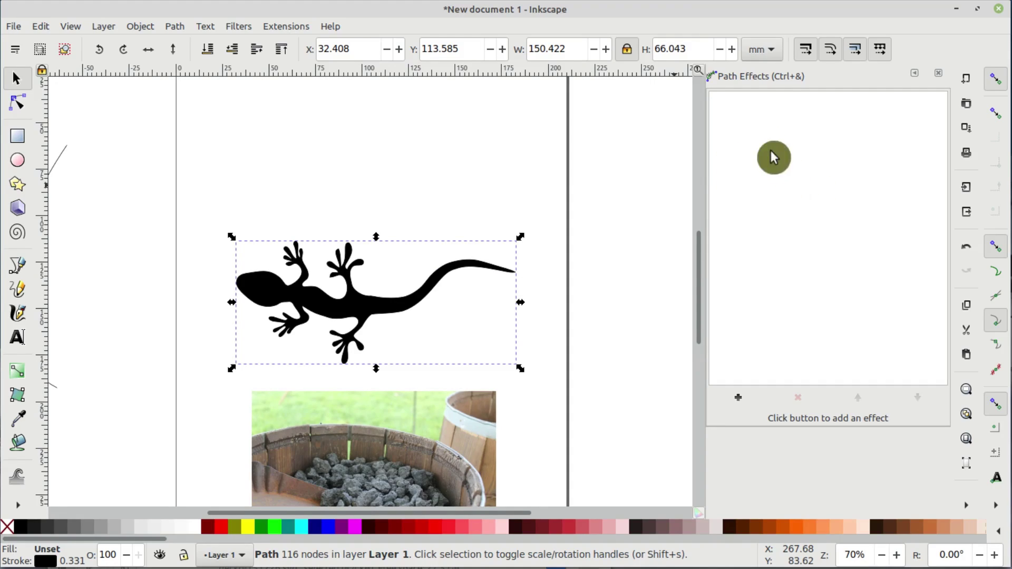
pyautogui.click(738, 397)
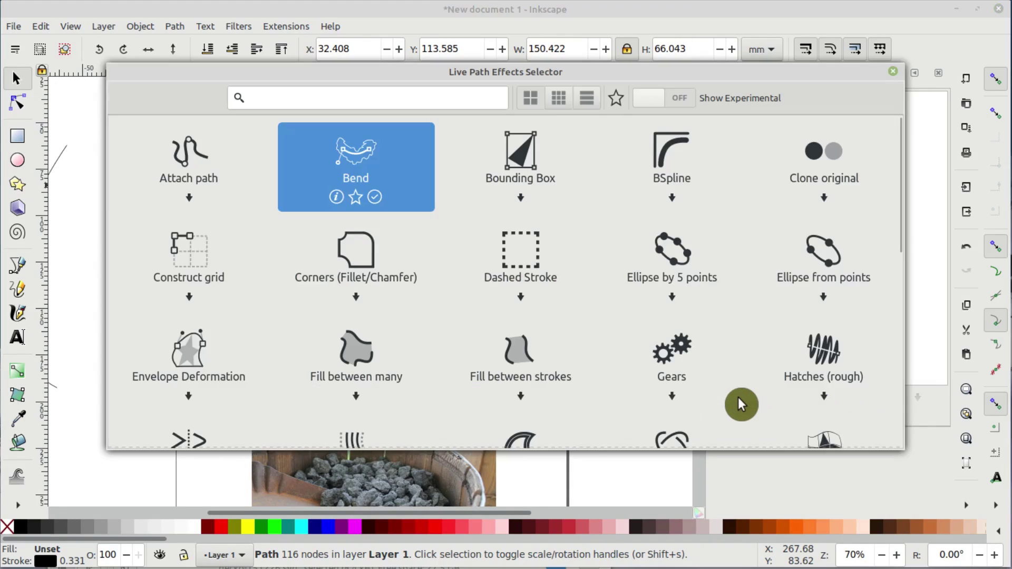
pyautogui.click(357, 153)
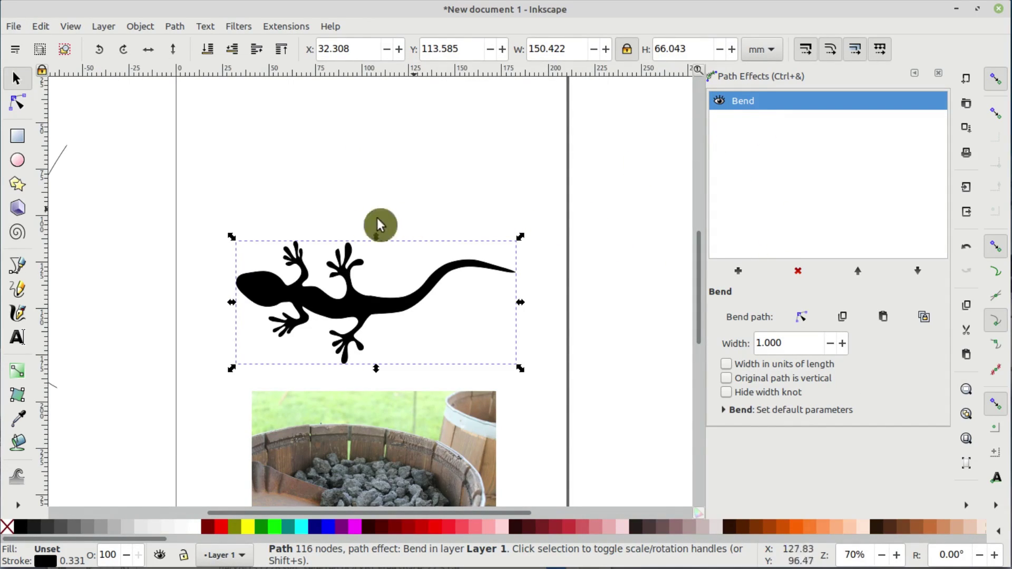
# Deselect the lizard and pan to bring the upright curve into view.
pyautogui.hscroll(-8, 379, 174)
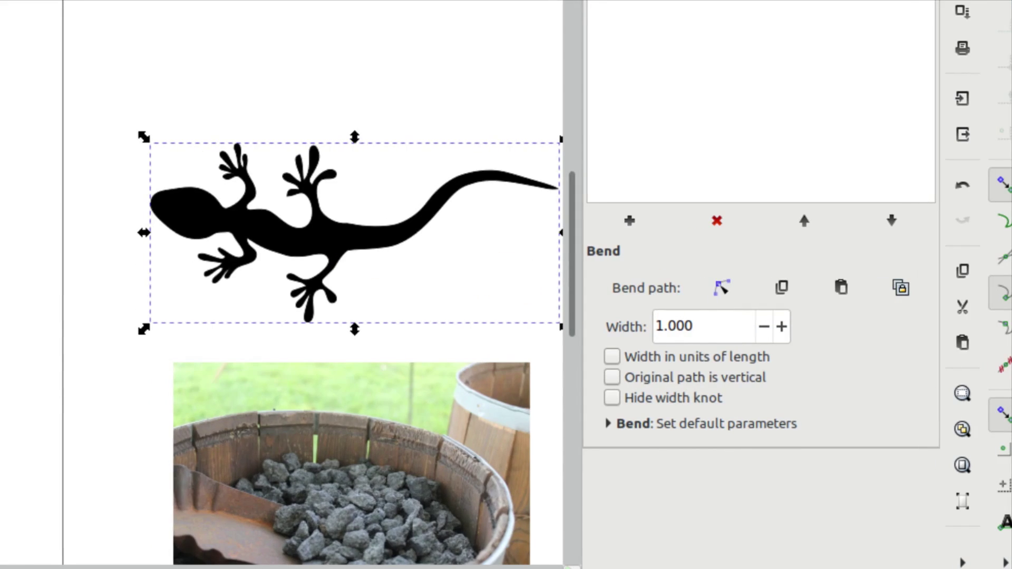
pyautogui.press('Escape')
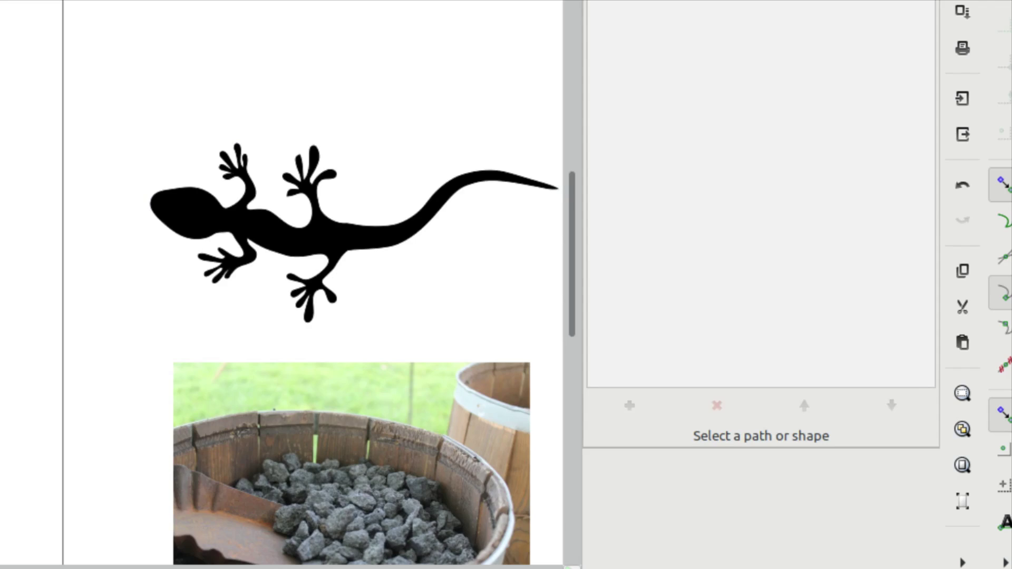
pyautogui.press('Tab')
pyautogui.moveTo(0, 133); pyautogui.dragTo(146, 244)
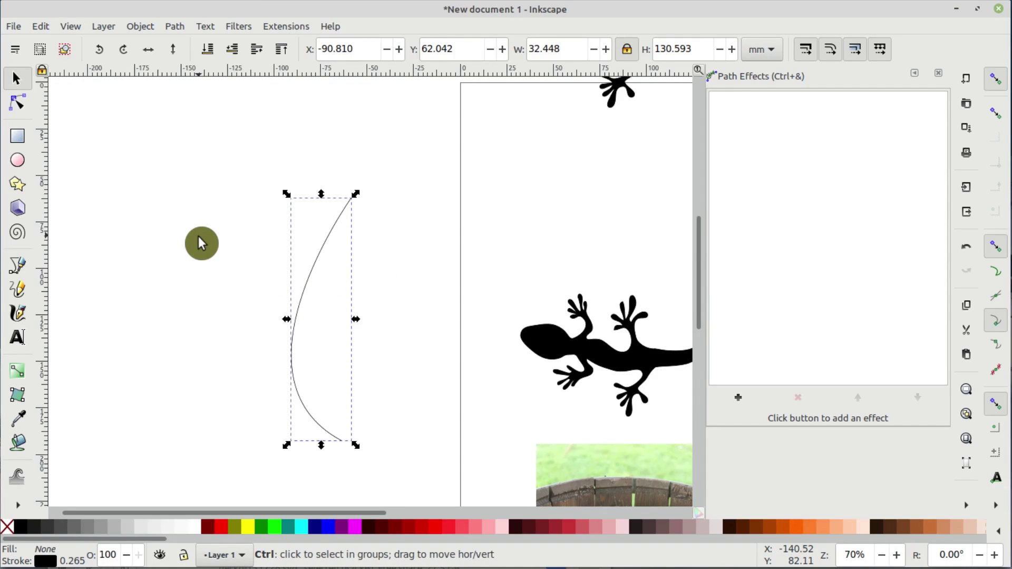
# Discard a stray pasted curve and copy the upright curve to the clipboard.
pyautogui.hotkey('ctrl', 'v')
pyautogui.moveTo(174, 225)
pyautogui.mouseDown()
pyautogui.moveTo(146, 220)
pyautogui.moveTo(192, 233)
pyautogui.mouseUp()
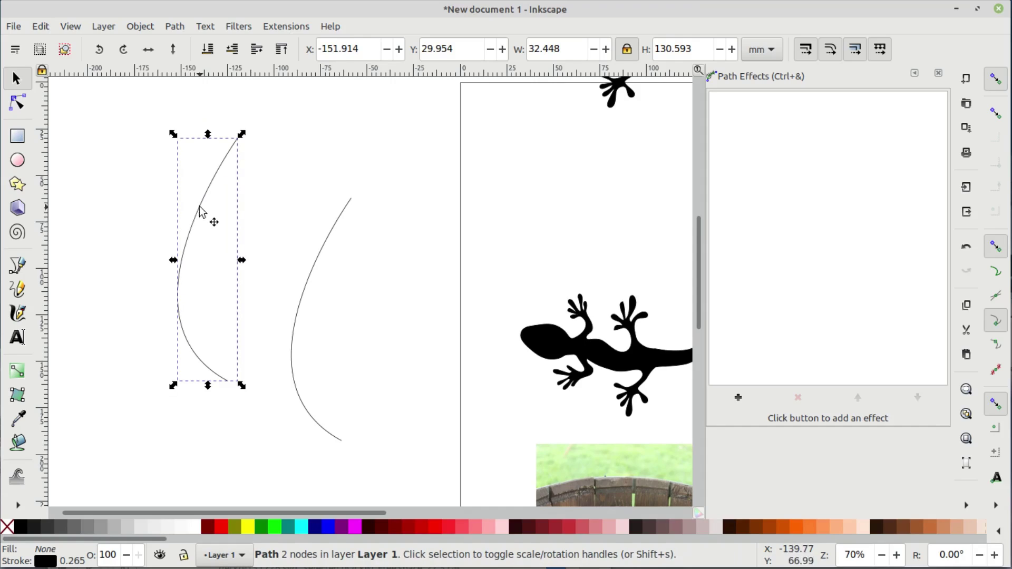
pyautogui.press('Delete')
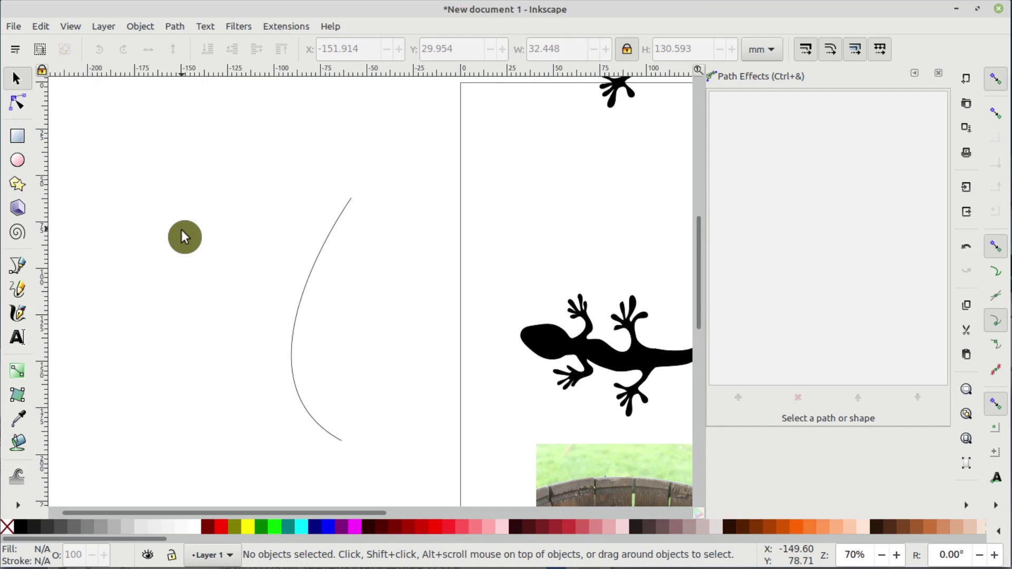
pyautogui.click(317, 250)
pyautogui.click(37, 28)
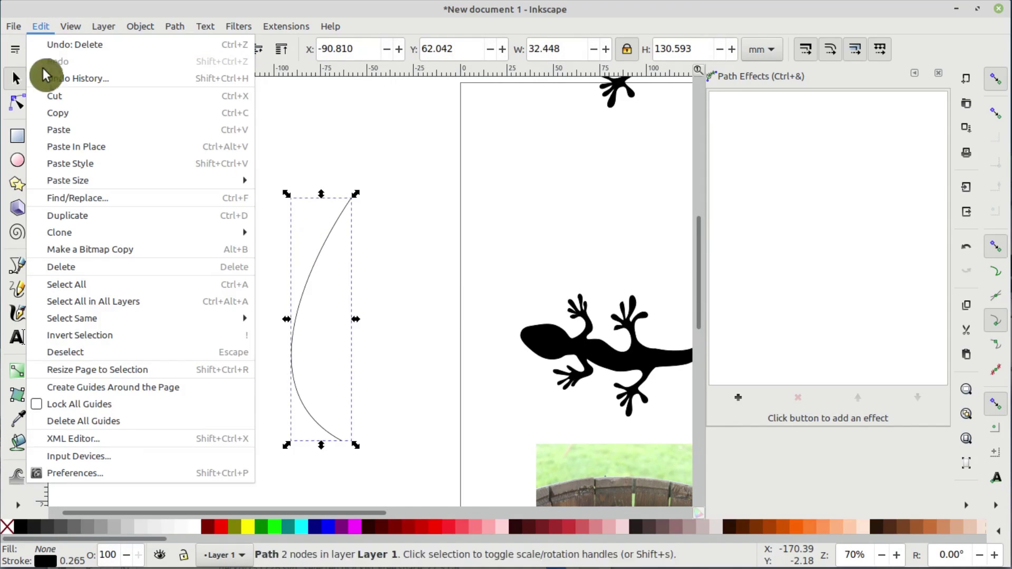
pyautogui.click(57, 114)
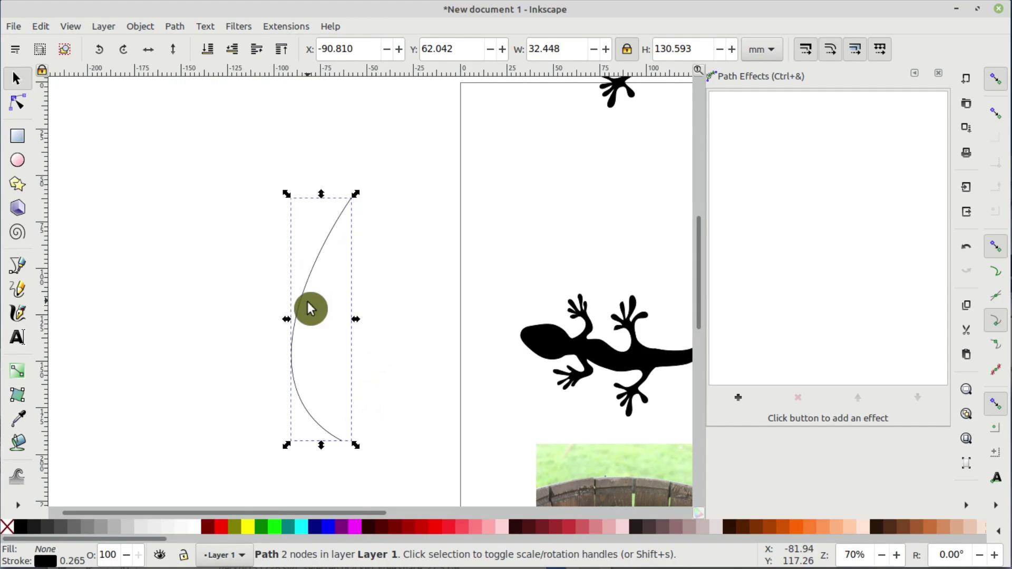
pyautogui.moveTo(310, 308); pyautogui.dragTo(308, 276)
pyautogui.click(309, 279)
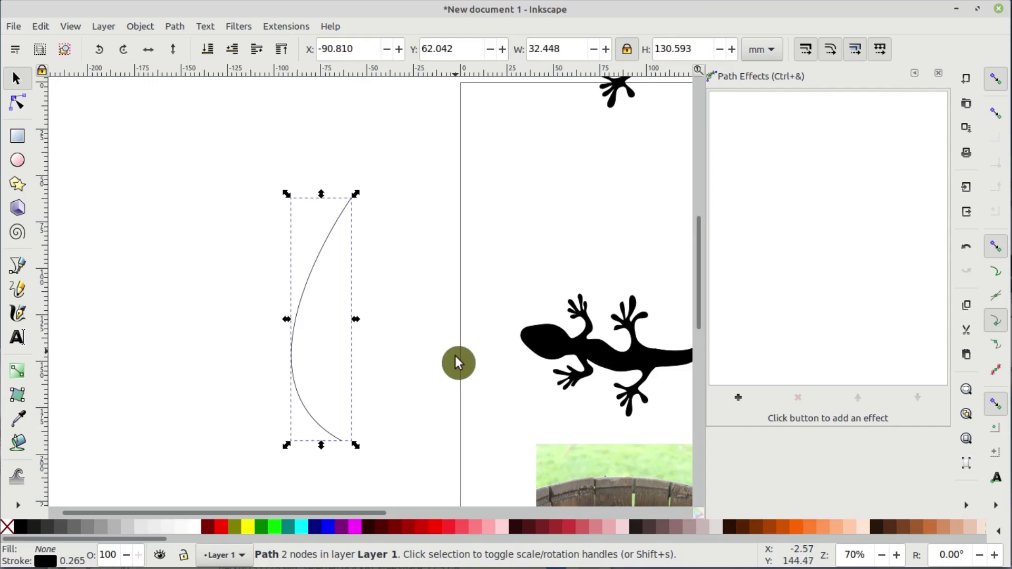
pyautogui.hscroll(5, 390, 355)
# Bend the second lizard along the copied curve with its Bend effect.
pyautogui.click(438, 331)
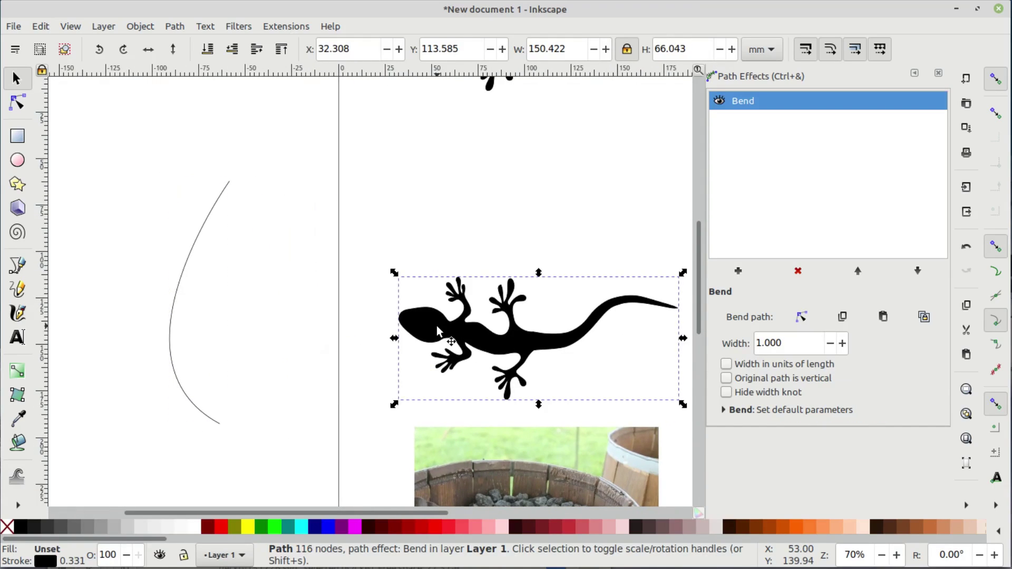
pyautogui.click(799, 343)
pyautogui.click(922, 318)
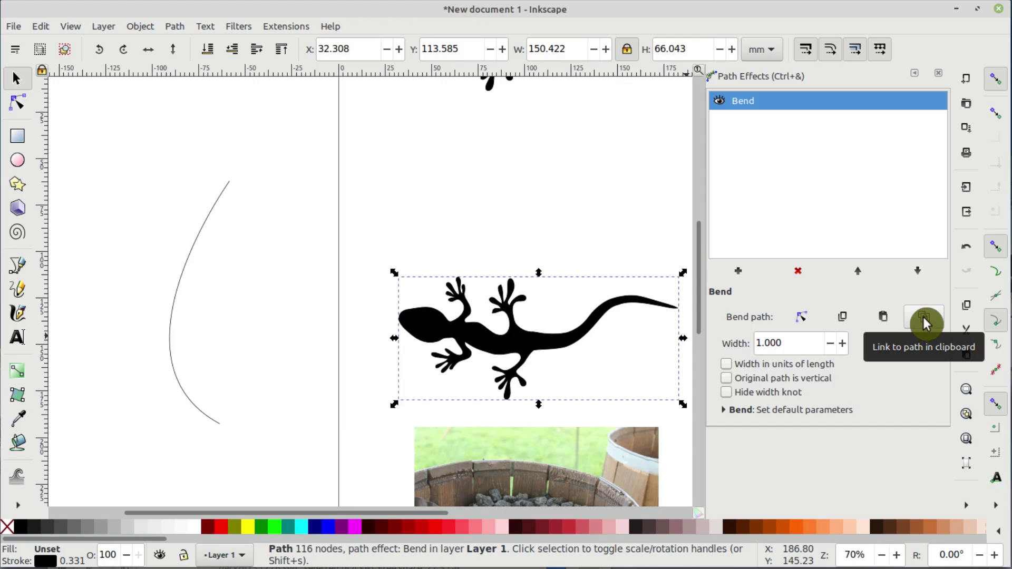
pyautogui.click(923, 318)
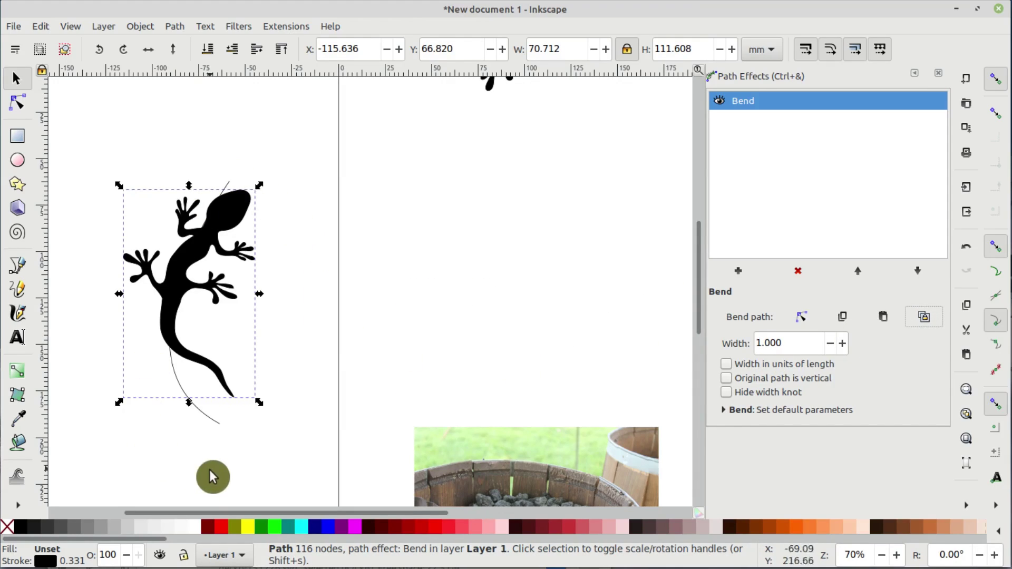
pyautogui.click(172, 254)
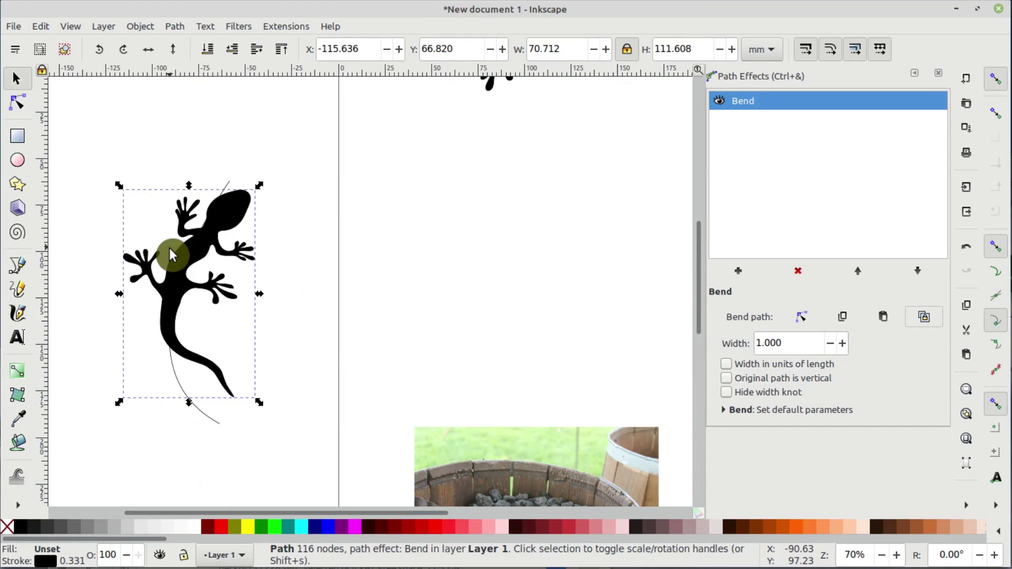
# Drag the bend path's end nodes so the black gecko leans diagonally.
pyautogui.moveTo(193, 253); pyautogui.dragTo(372, 225)
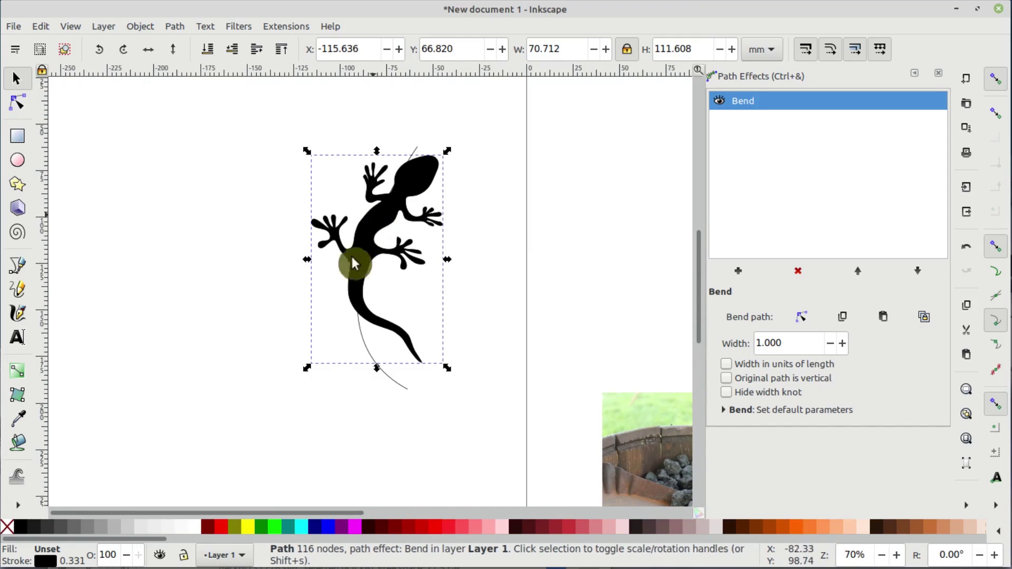
pyautogui.click(352, 342)
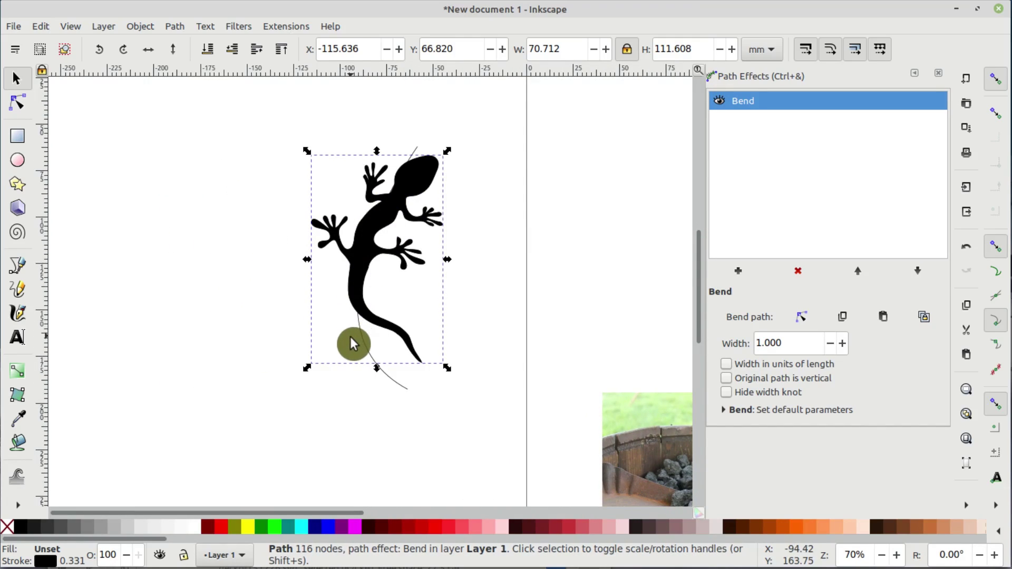
pyautogui.click(17, 104)
pyautogui.click(400, 388)
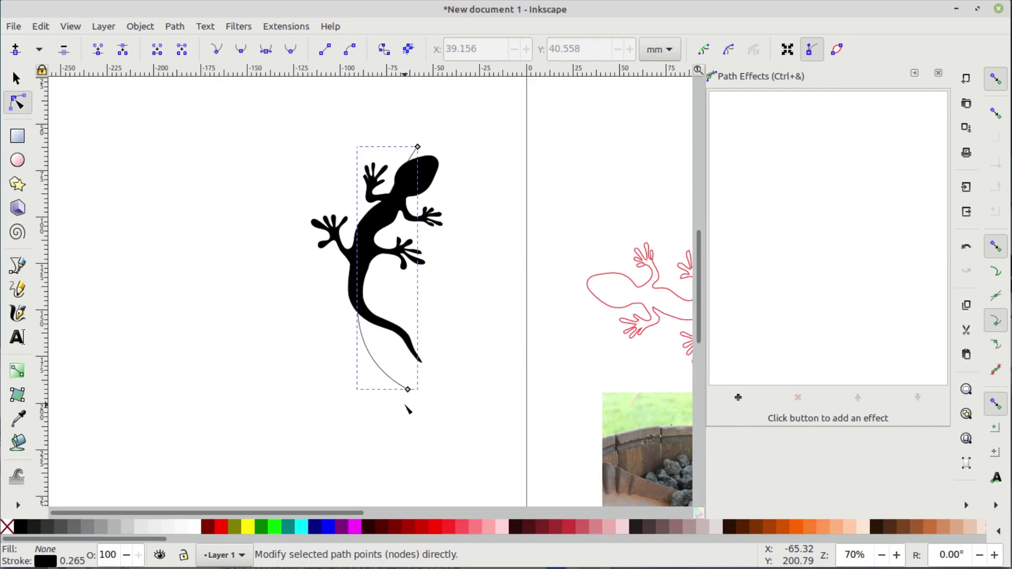
pyautogui.moveTo(399, 401); pyautogui.dragTo(519, 459)
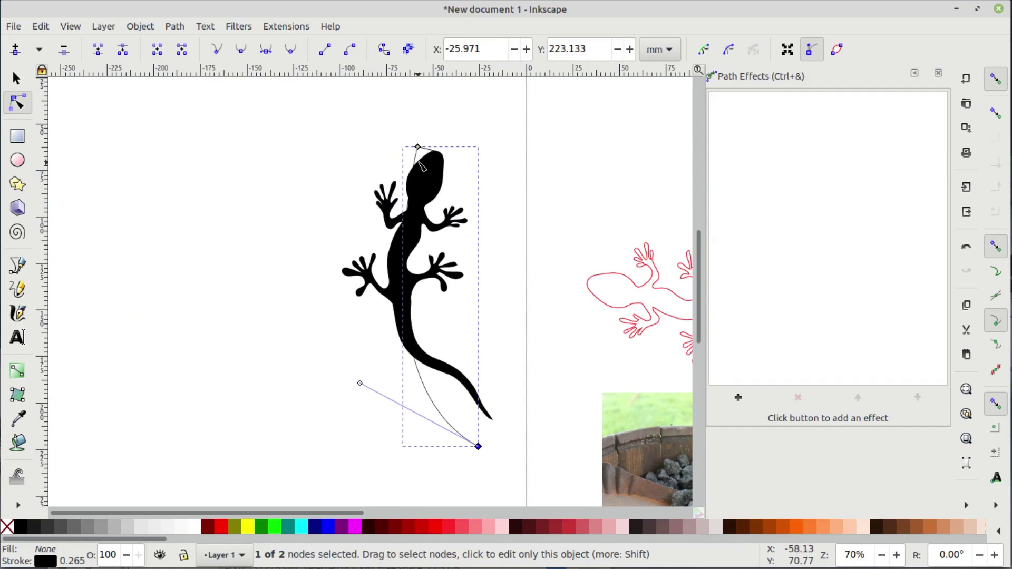
pyautogui.moveTo(417, 147); pyautogui.dragTo(324, 180)
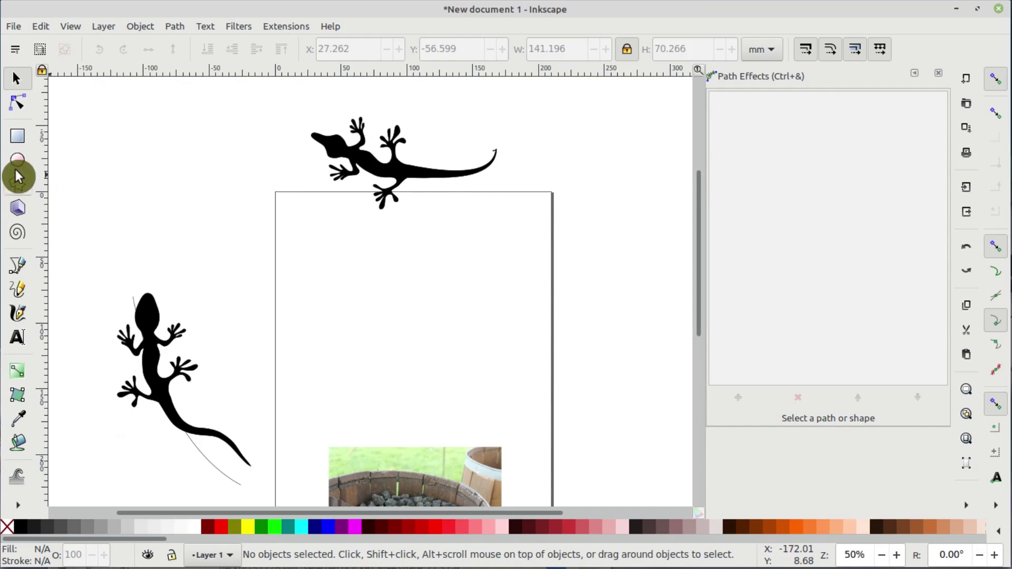
# Draw a grey rectangle on the page above the barrel photo.
pyautogui.click(12, 149)
pyautogui.moveTo(314, 299); pyautogui.dragTo(449, 392)
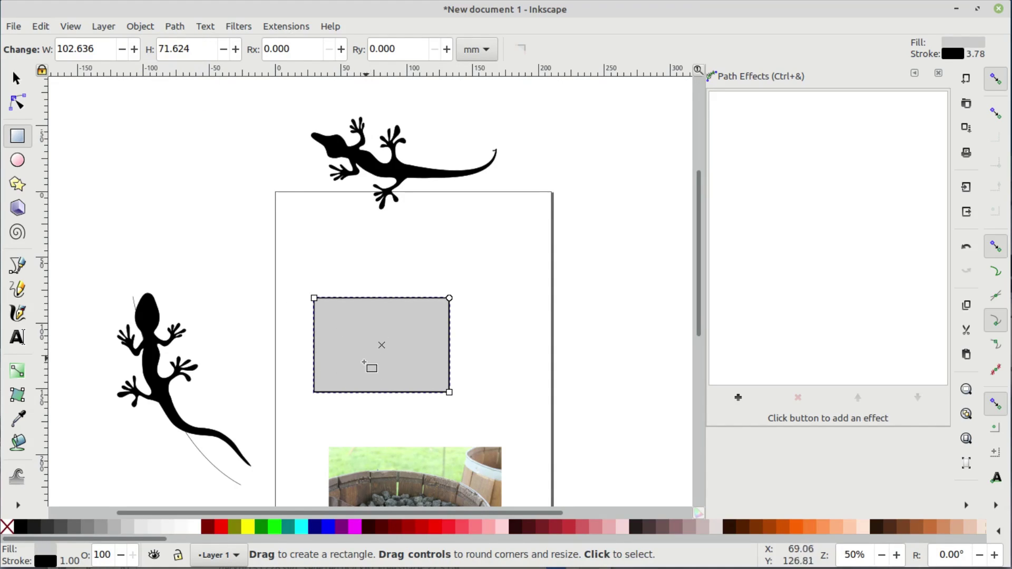
pyautogui.scroll(2, 369, 363)
pyautogui.scroll(-2, 362, 366)
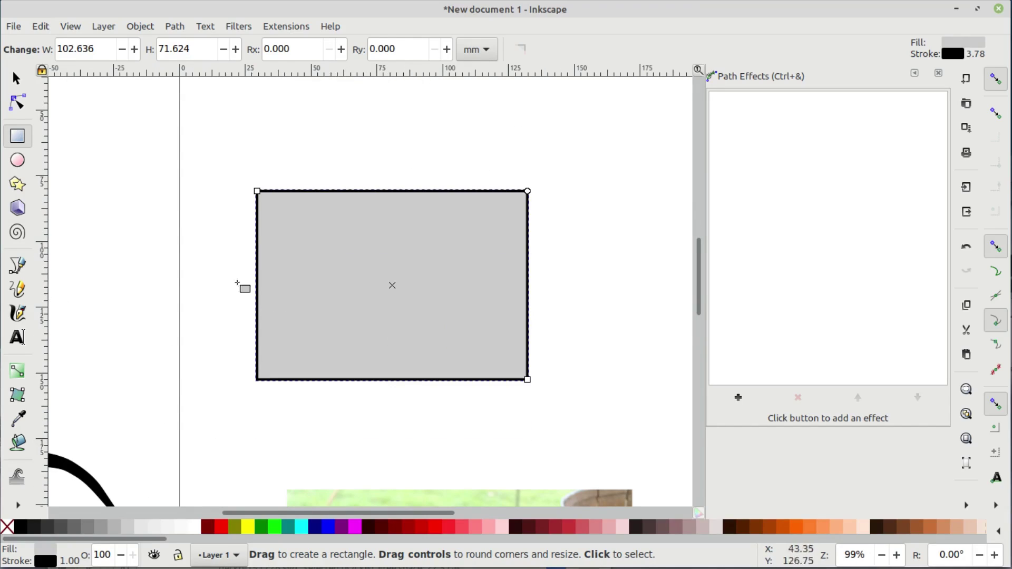
# Resize the rectangle by dragging its top-left corner handle with the Node tool.
pyautogui.click(19, 104)
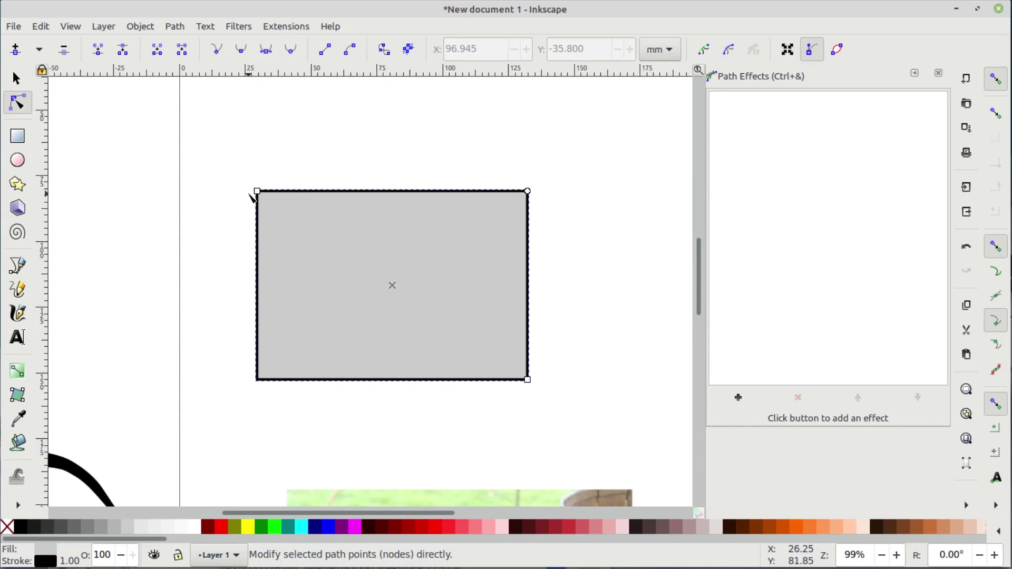
pyautogui.moveTo(258, 195); pyautogui.dragTo(200, 178)
pyautogui.click(263, 199)
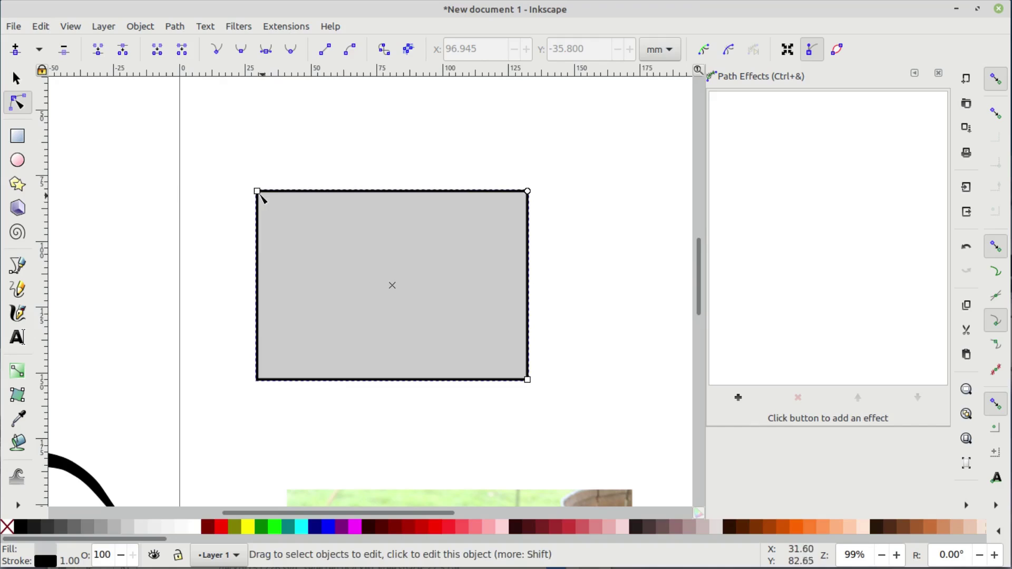
pyautogui.moveTo(258, 190); pyautogui.dragTo(274, 236)
pyautogui.moveTo(527, 236)
pyautogui.mouseDown()
pyautogui.moveTo(525, 306)
pyautogui.moveTo(527, 236)
pyautogui.mouseUp()
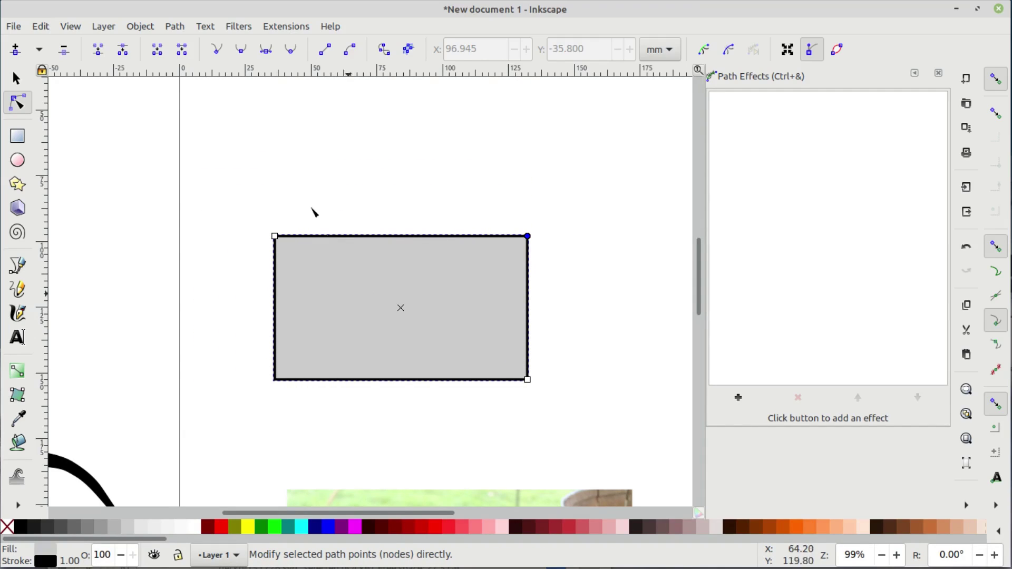
# Convert the rectangle to a path, slant and curve its corners, then undo those edits.
pyautogui.click(176, 27)
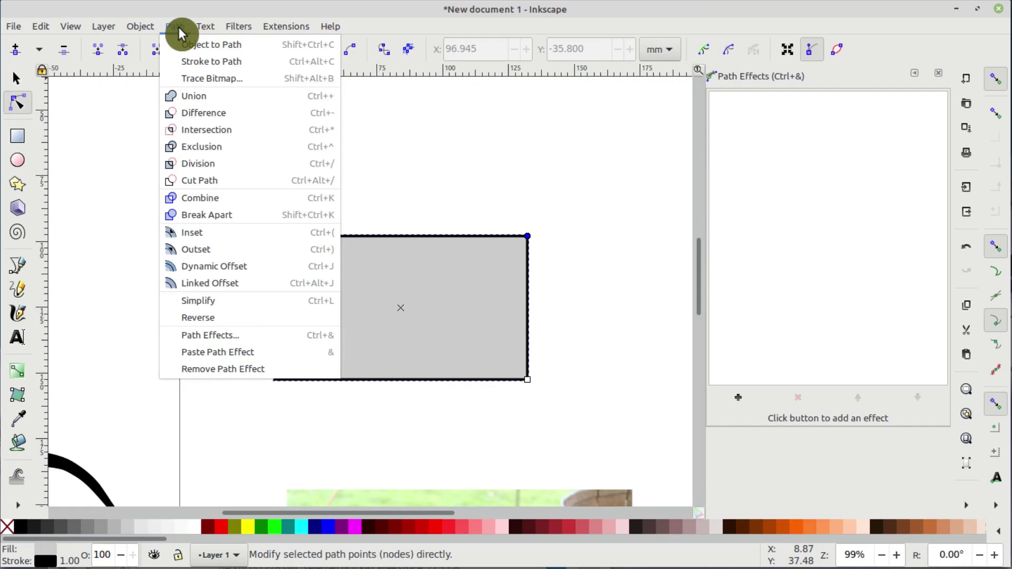
pyautogui.click(184, 45)
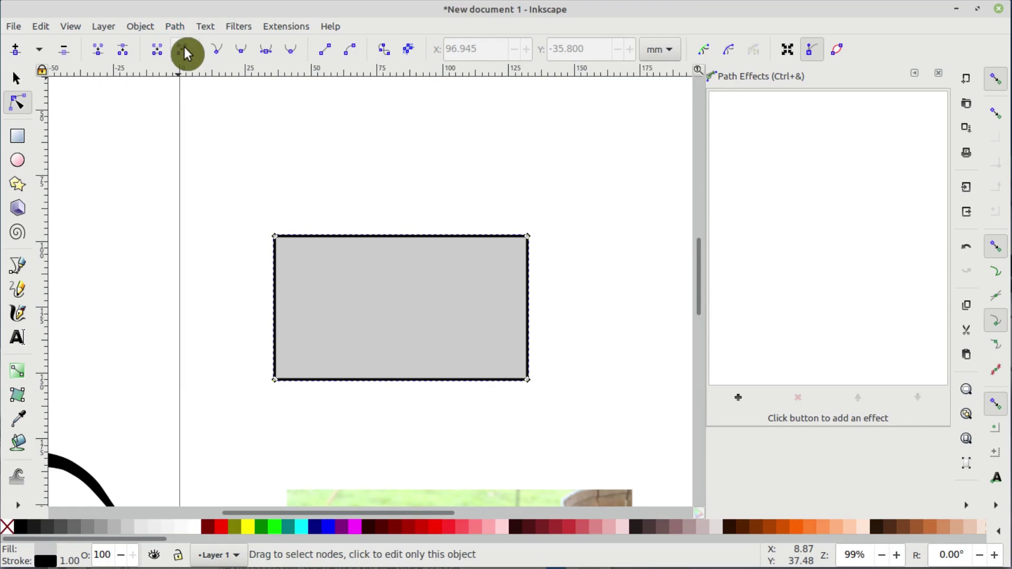
pyautogui.moveTo(527, 236); pyautogui.dragTo(471, 280)
pyautogui.moveTo(528, 380); pyautogui.dragTo(379, 336)
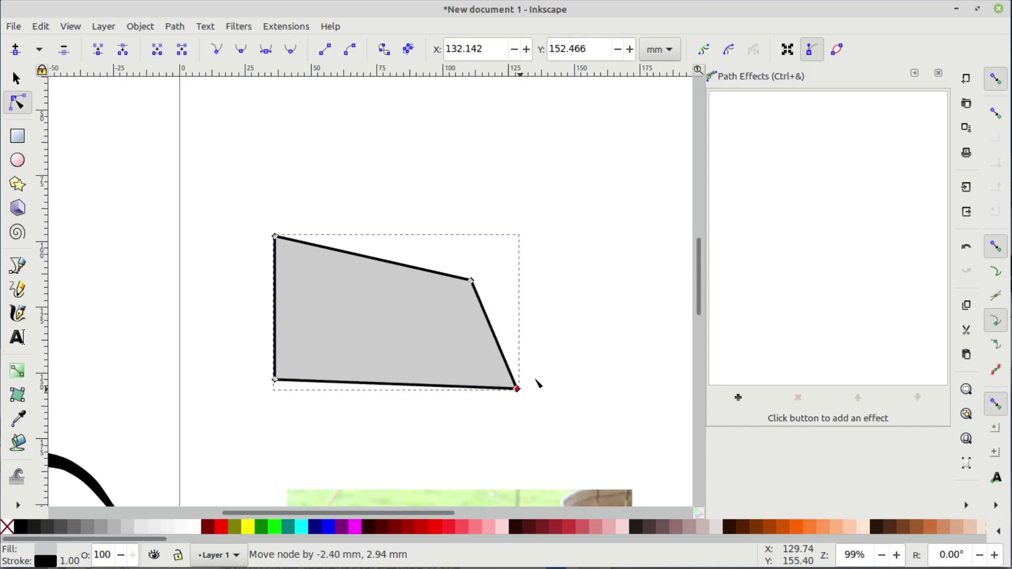
pyautogui.moveTo(537, 383); pyautogui.dragTo(562, 363)
pyautogui.moveTo(515, 334); pyautogui.dragTo(473, 344)
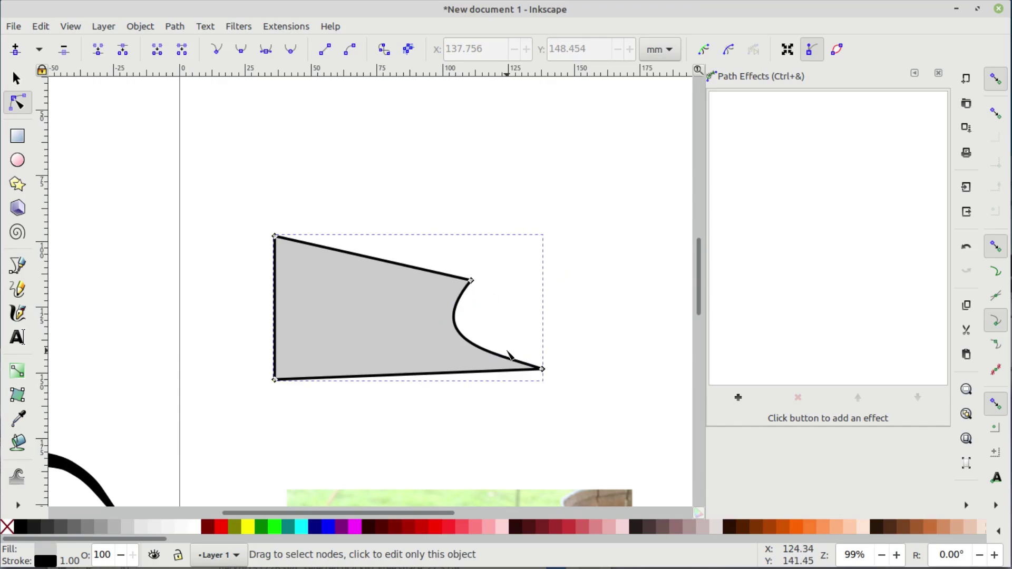
pyautogui.hotkey('ctrl', 'z')
pyautogui.hotkey('ctrl', 'z')
pyautogui.hotkey('ctrl', 'z')
pyautogui.hotkey('ctrl', 'z')
pyautogui.hotkey('ctrl', 'z')
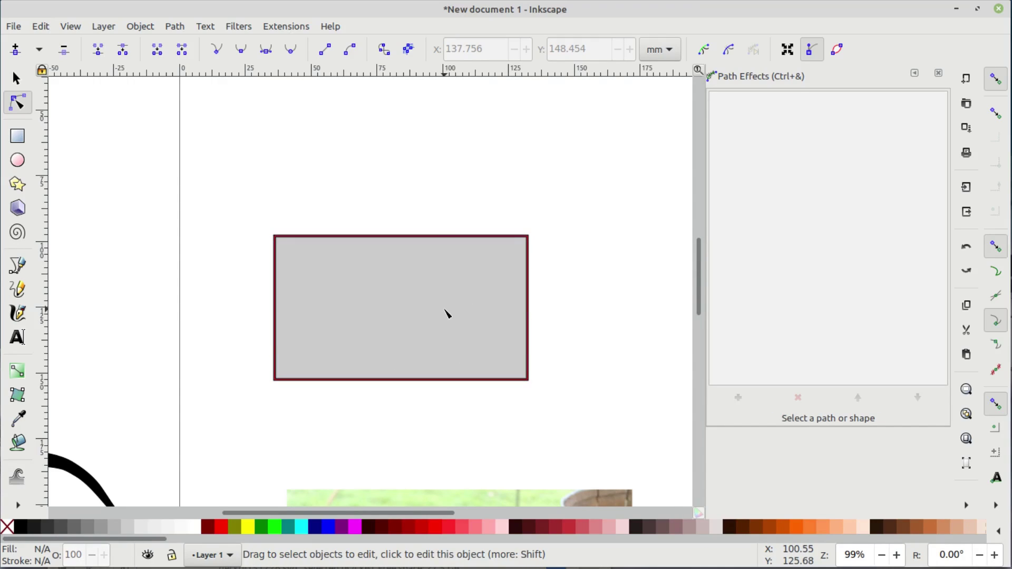
# Narrow the plain rectangle slightly from its top-left corner handle.
pyautogui.click(388, 295)
pyautogui.moveTo(275, 235); pyautogui.dragTo(305, 238)
pyautogui.moveTo(745, 106); pyautogui.dragTo(745, 88)
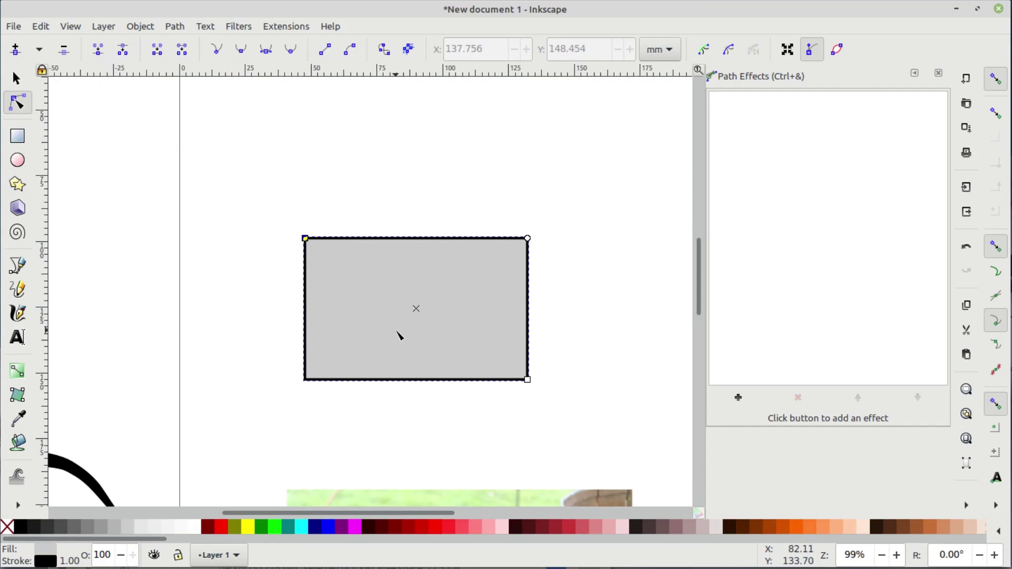
# Draw an ellipse upper-left of the rectangle, cut a wedge to end angle 328.974, and fill it yellow.
pyautogui.click(24, 161)
pyautogui.moveTo(204, 147); pyautogui.dragTo(284, 238)
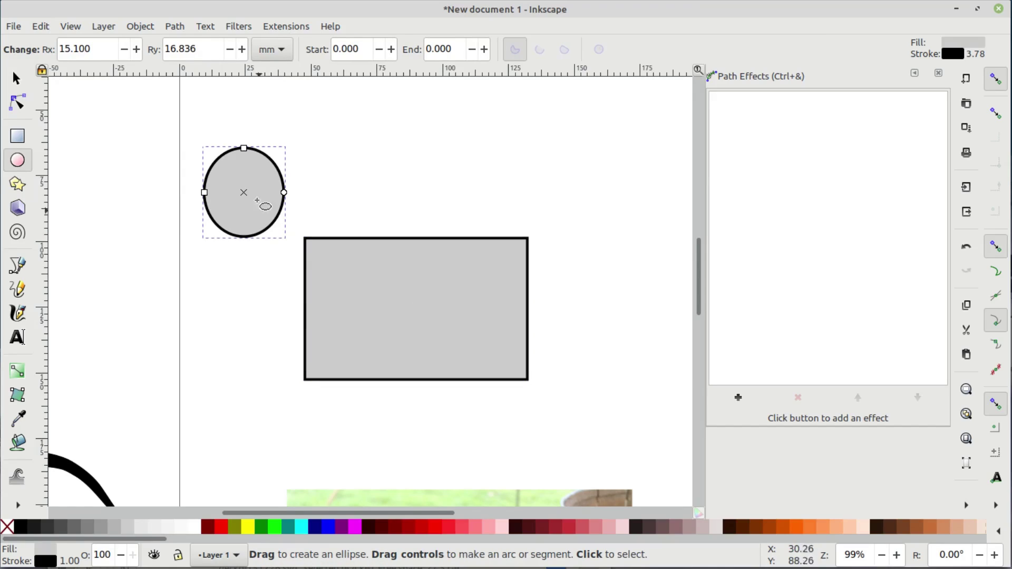
pyautogui.moveTo(256, 186); pyautogui.dragTo(304, 158)
pyautogui.click(254, 528)
pyautogui.scroll(6, 323, 366)
pyautogui.hscroll(-5, 323, 366)
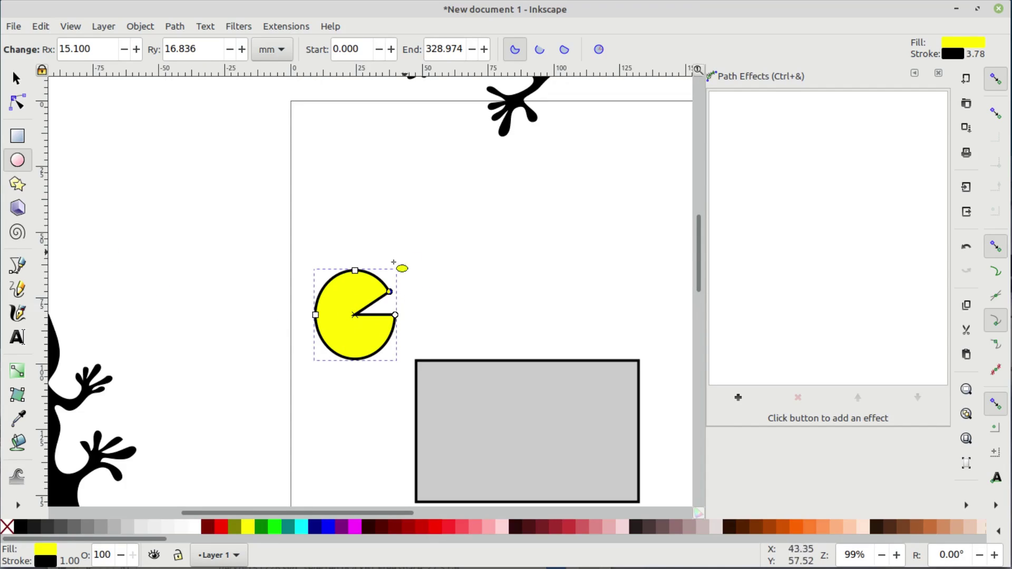
# Add a Bend effect to the yellow pie, bend it, and widen its mouth.
pyautogui.click(737, 397)
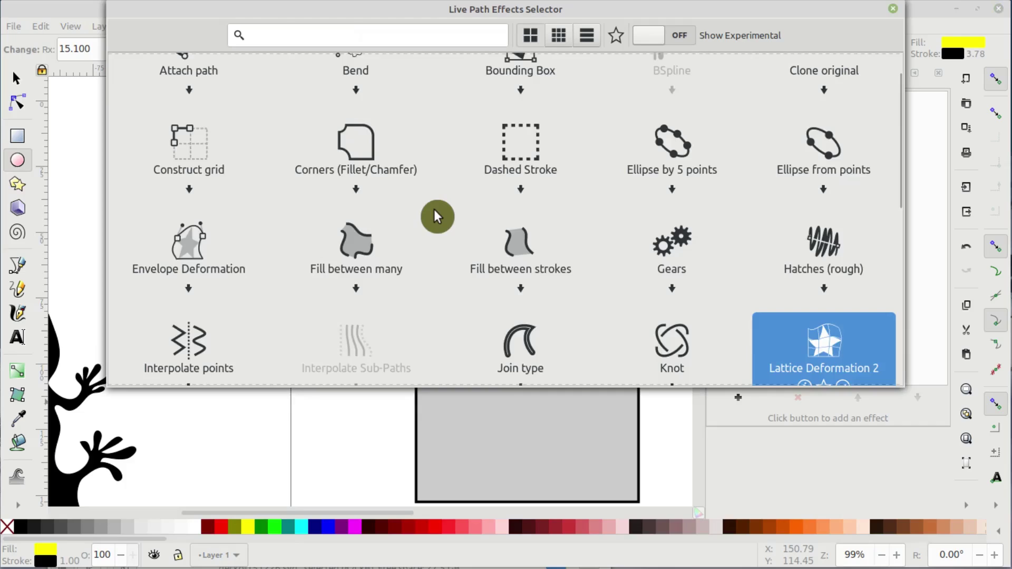
pyautogui.click(363, 136)
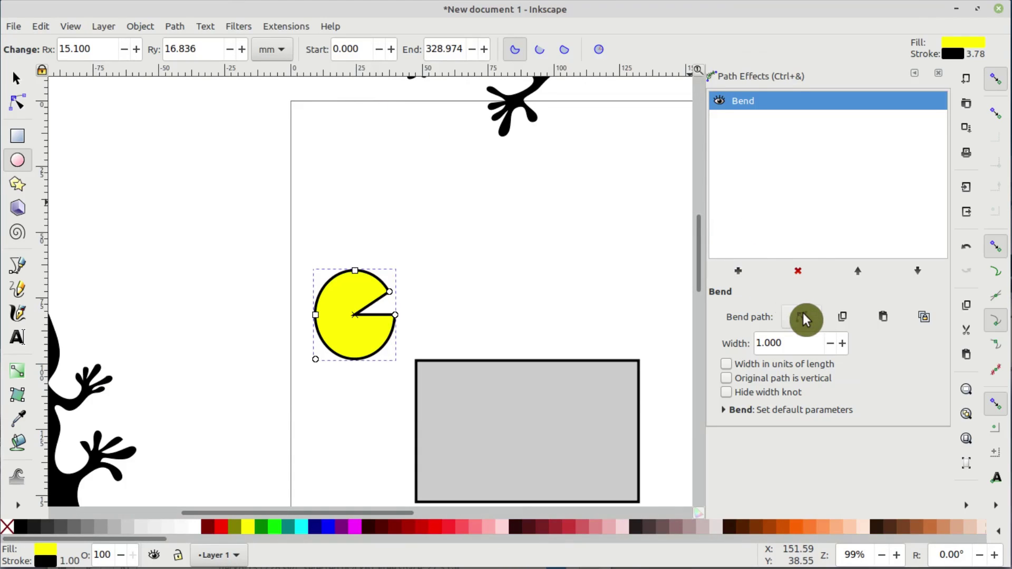
pyautogui.click(803, 318)
pyautogui.moveTo(355, 315); pyautogui.dragTo(339, 293)
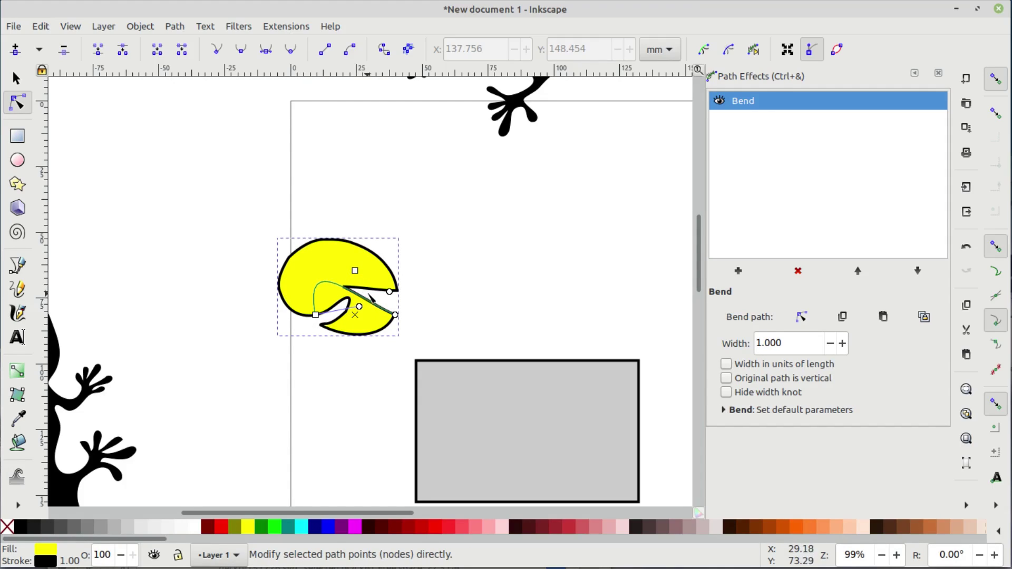
pyautogui.scroll(1, 369, 296)
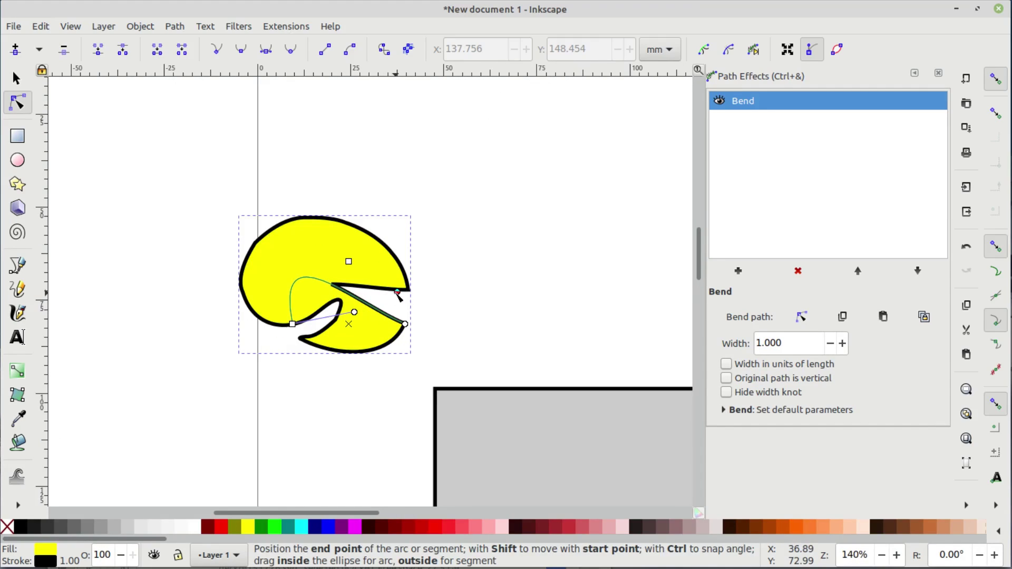
pyautogui.moveTo(398, 293); pyautogui.dragTo(397, 260)
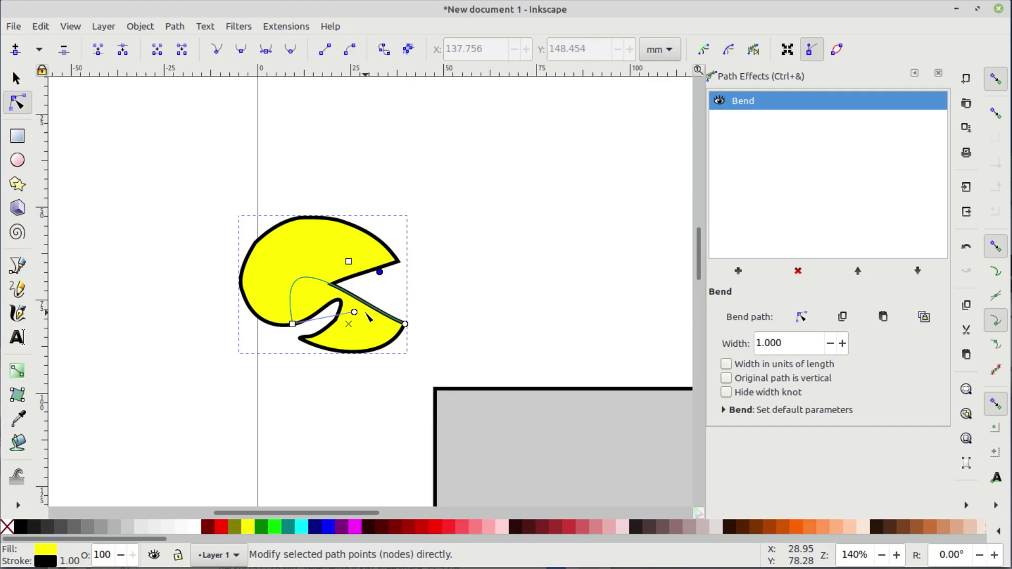
# Recolour the pie red then back to yellow, and remove the Bend effect.
pyautogui.click(224, 527)
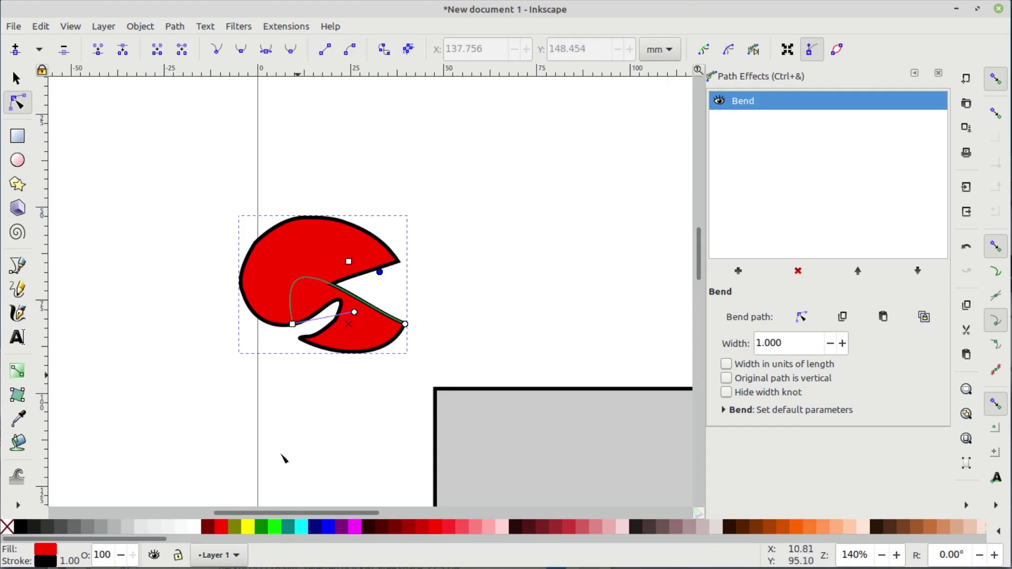
pyautogui.click(251, 527)
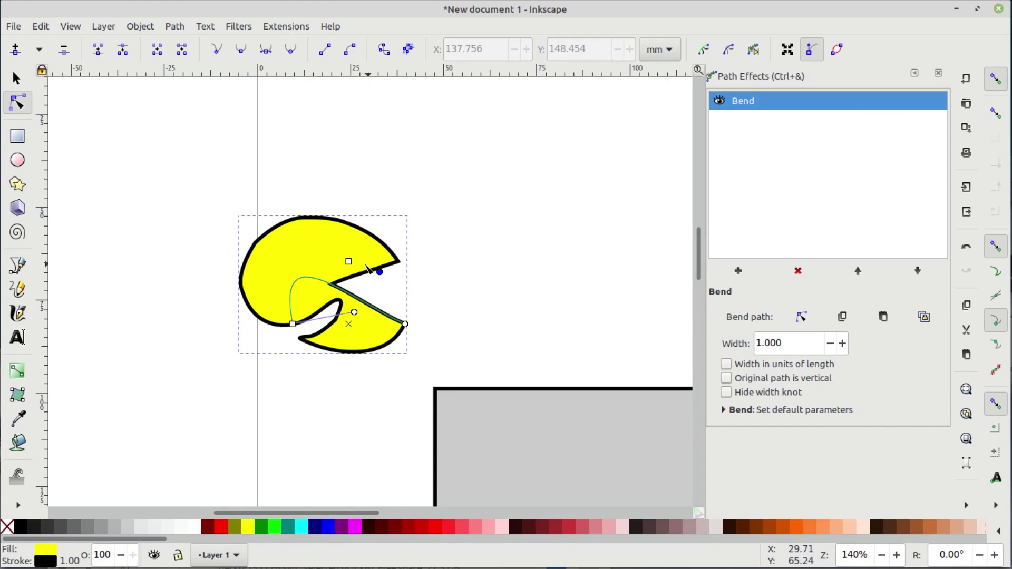
pyautogui.click(767, 265)
pyautogui.click(789, 271)
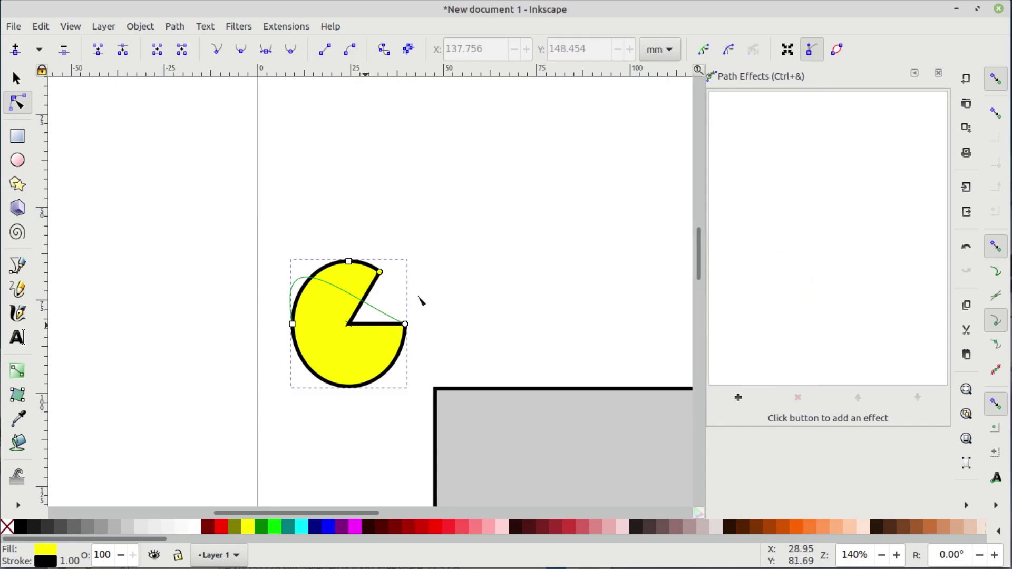
# Add the Lattice Deformation 2 effect to the yellow pie and zoom in.
pyautogui.click(737, 398)
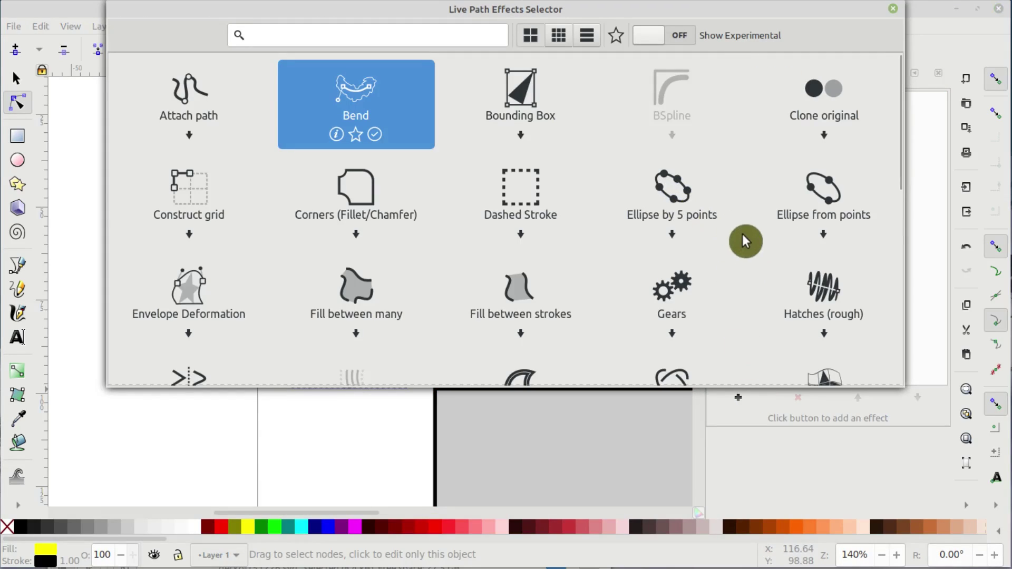
pyautogui.scroll(-3, 877, 218)
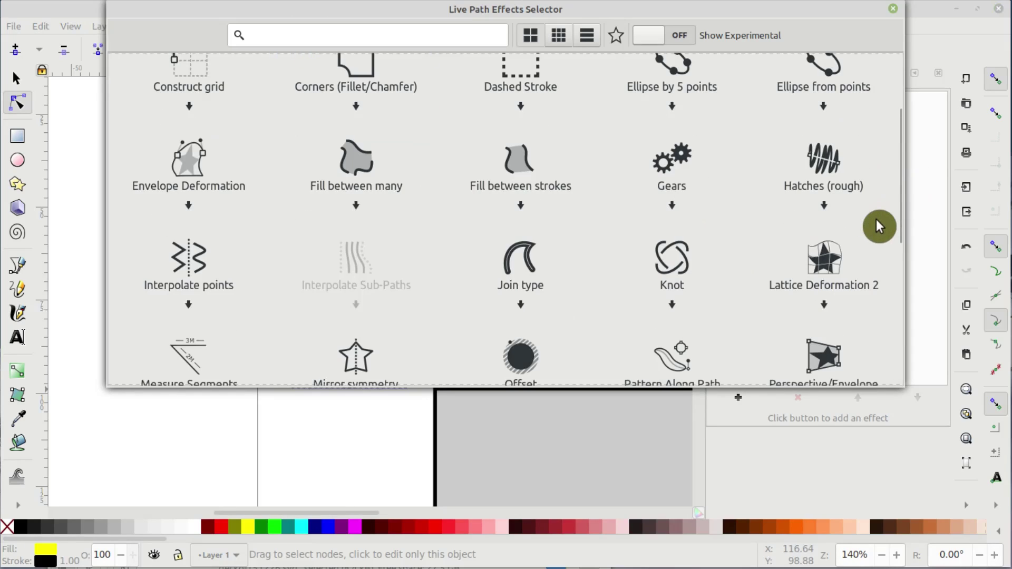
pyautogui.click(829, 266)
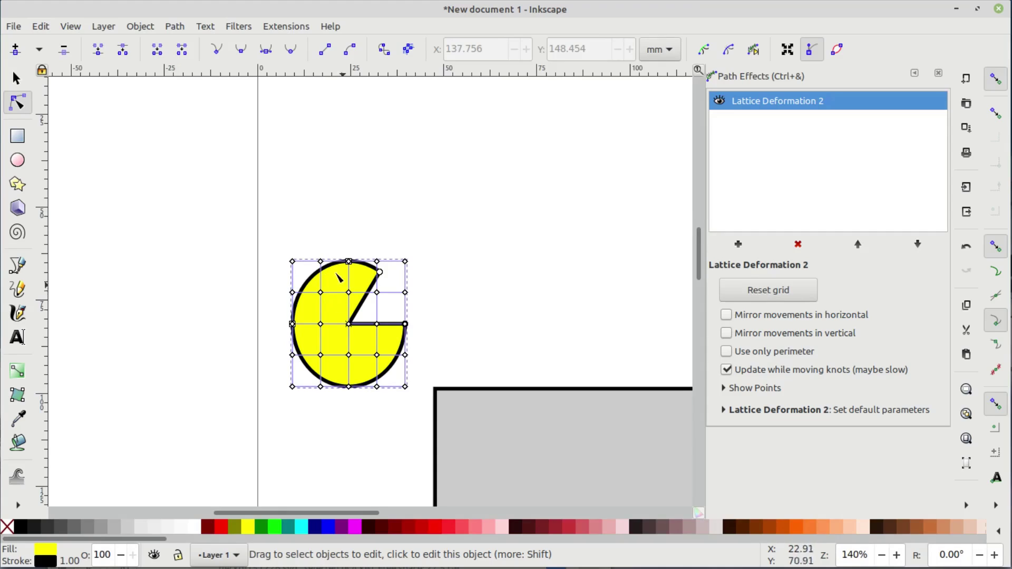
pyautogui.press('+')
pyautogui.press('+')
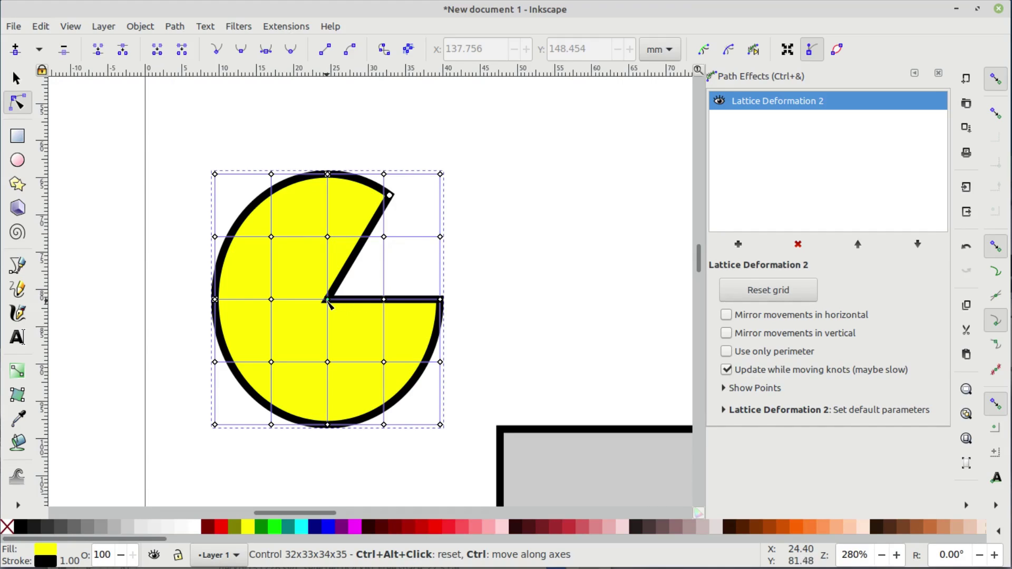
pyautogui.moveTo(327, 299)
pyautogui.mouseDown()
pyautogui.moveTo(335, 269)
pyautogui.moveTo(328, 298)
pyautogui.mouseUp()
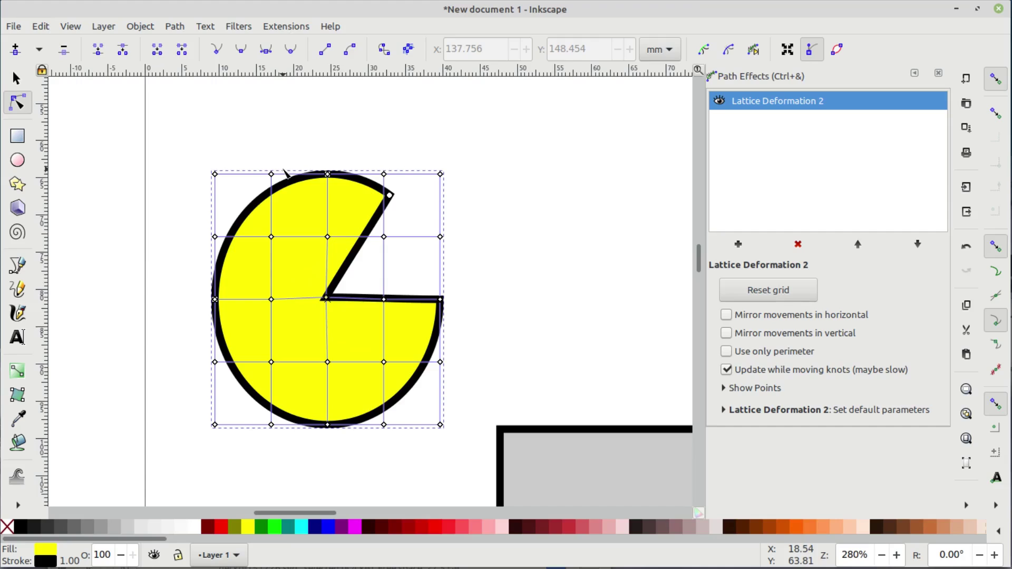
# Drag lattice knots to raise the lower outline and stretch the jaws to the right.
pyautogui.moveTo(272, 176); pyautogui.dragTo(294, 248)
pyautogui.moveTo(271, 300); pyautogui.dragTo(267, 330)
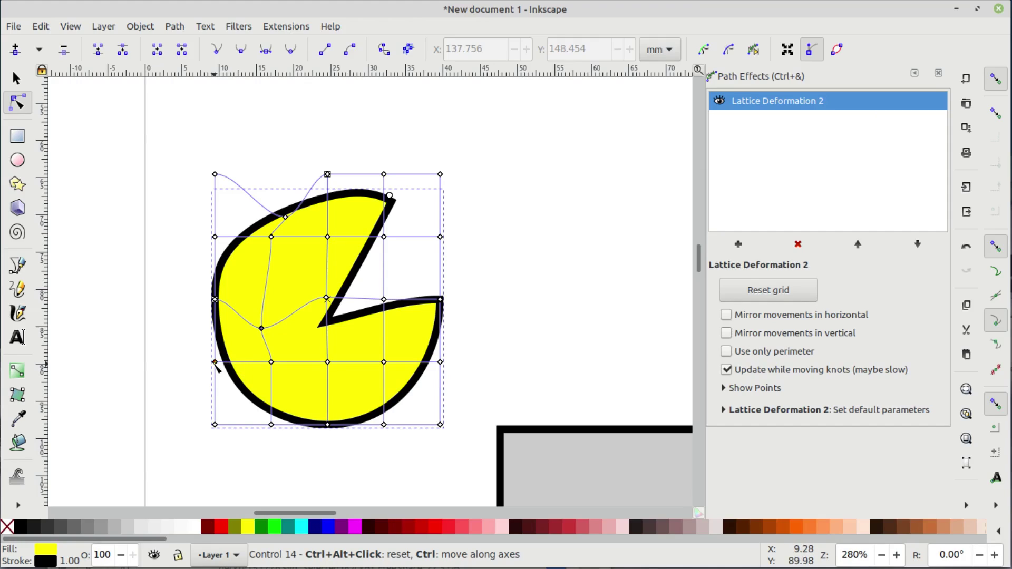
pyautogui.moveTo(218, 363); pyautogui.dragTo(252, 355)
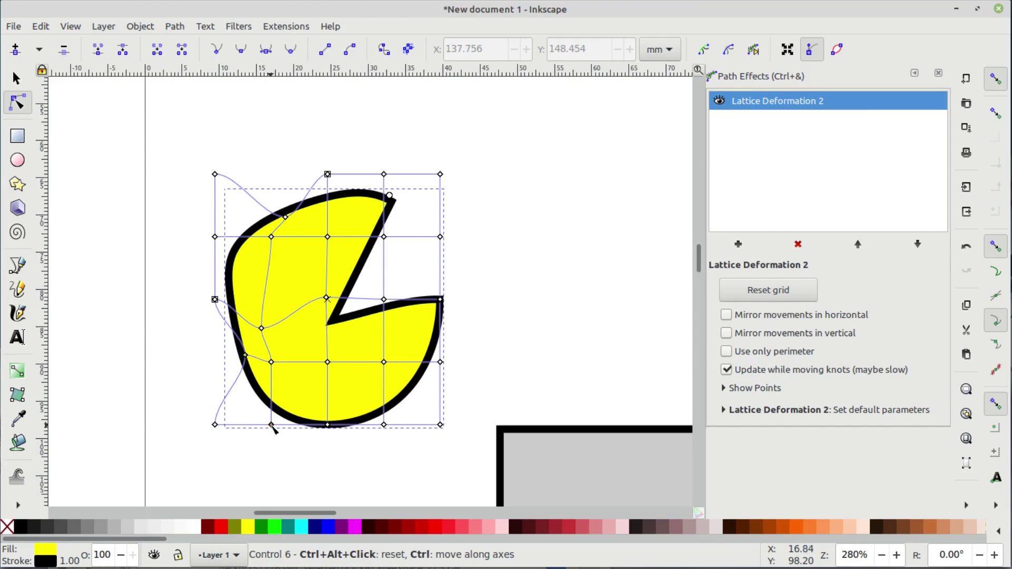
pyautogui.moveTo(296, 393); pyautogui.dragTo(298, 384)
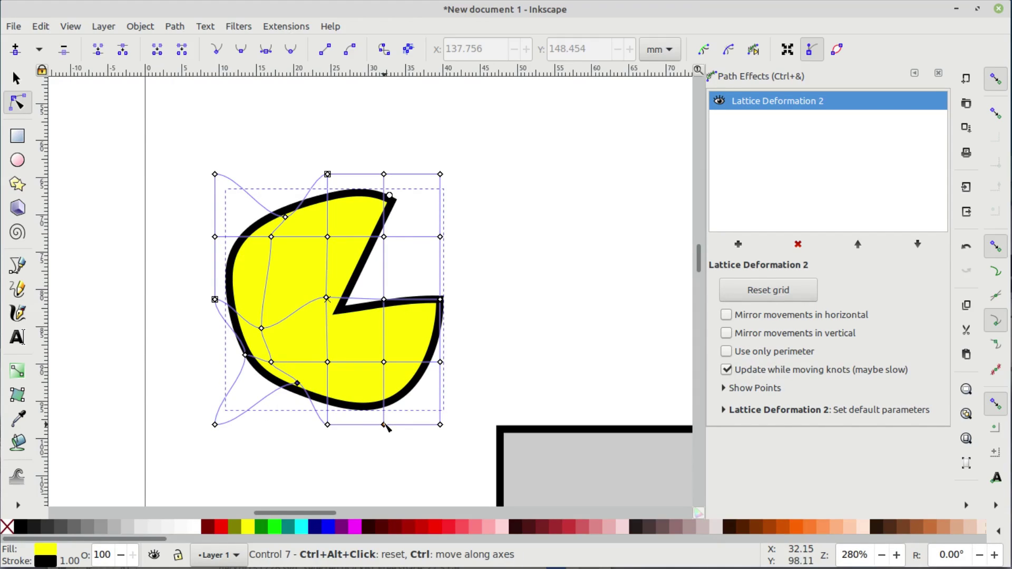
pyautogui.moveTo(386, 427); pyautogui.dragTo(375, 393)
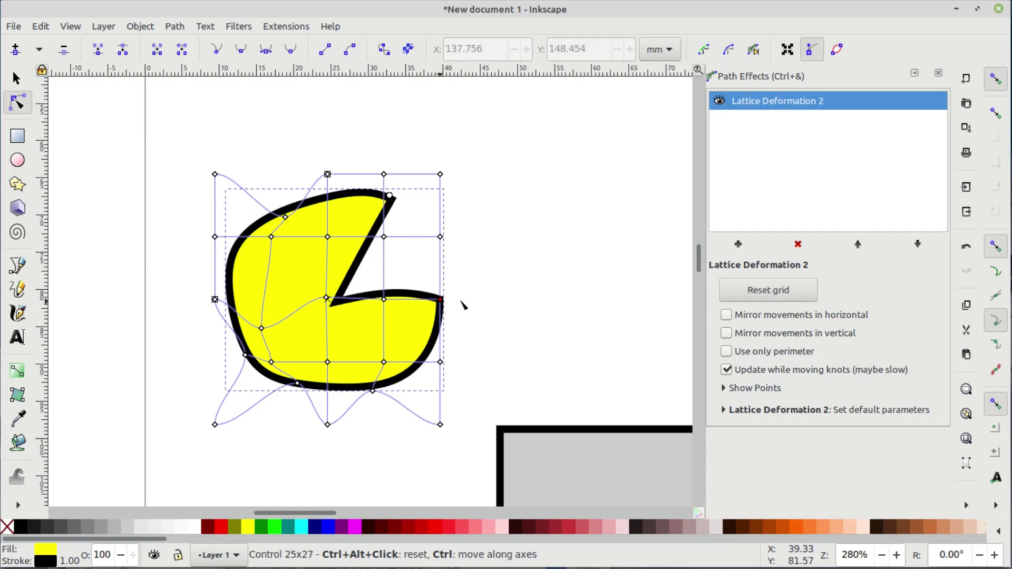
pyautogui.moveTo(440, 300); pyautogui.dragTo(563, 261)
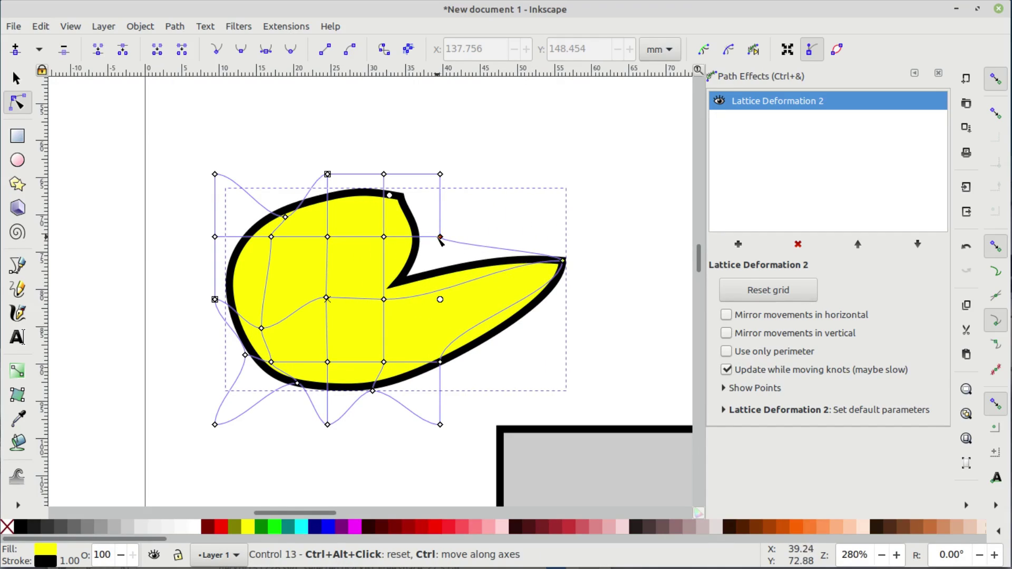
pyautogui.moveTo(441, 238); pyautogui.dragTo(474, 209)
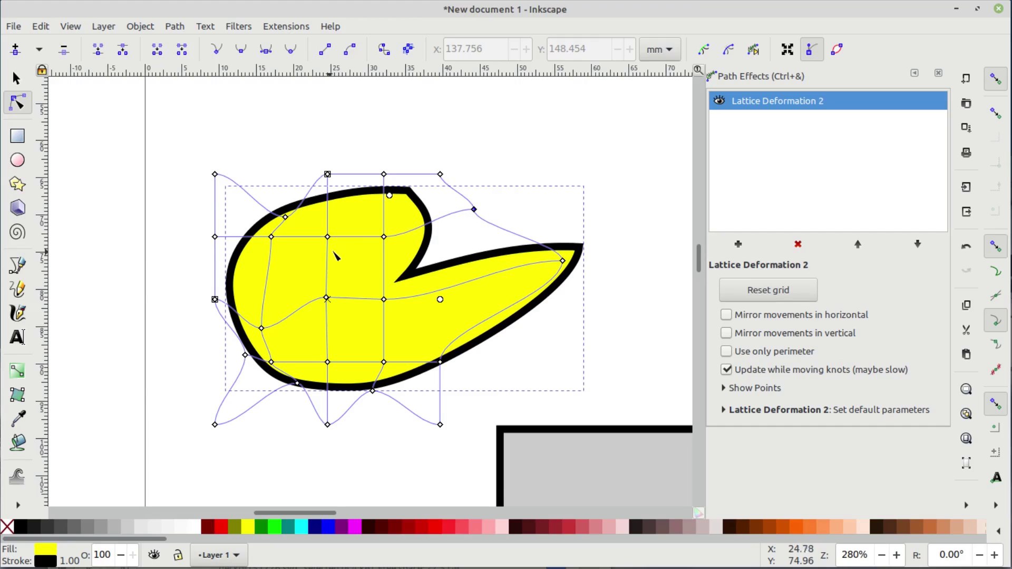
pyautogui.click(849, 261)
# Reset the lattice grid, enable horizontal and vertical mirrored movements, and drag knots symmetrically.
pyautogui.click(767, 291)
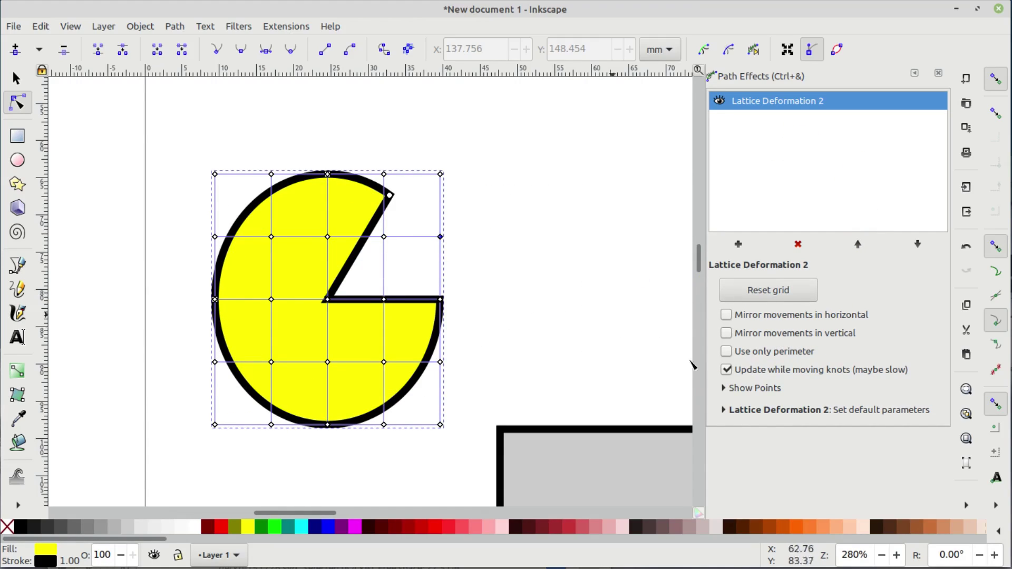
pyautogui.click(727, 315)
pyautogui.moveTo(441, 299)
pyautogui.mouseDown()
pyautogui.moveTo(418, 290)
pyautogui.moveTo(467, 287)
pyautogui.moveTo(441, 299)
pyautogui.mouseUp()
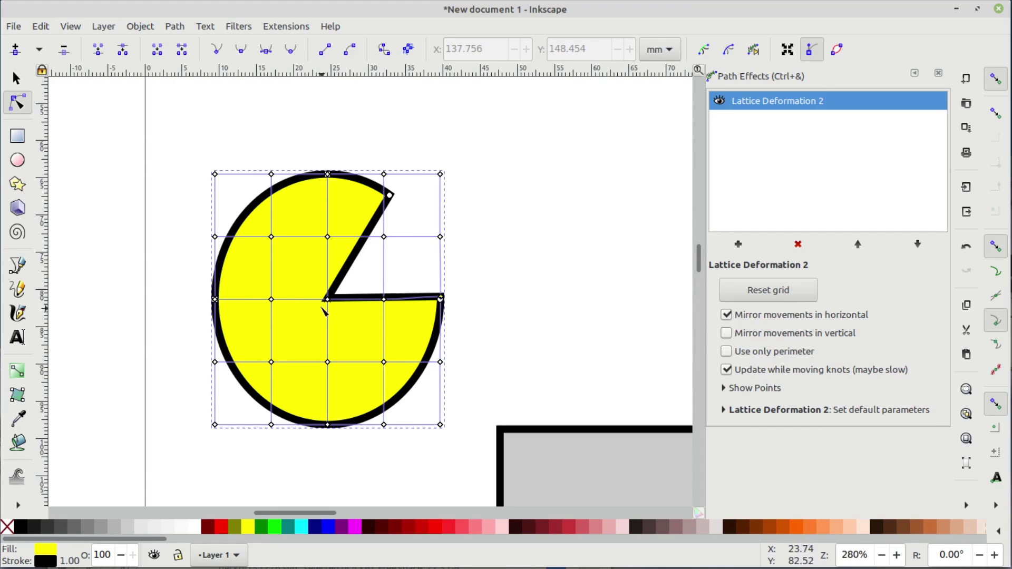
pyautogui.moveTo(272, 299); pyautogui.dragTo(290, 326)
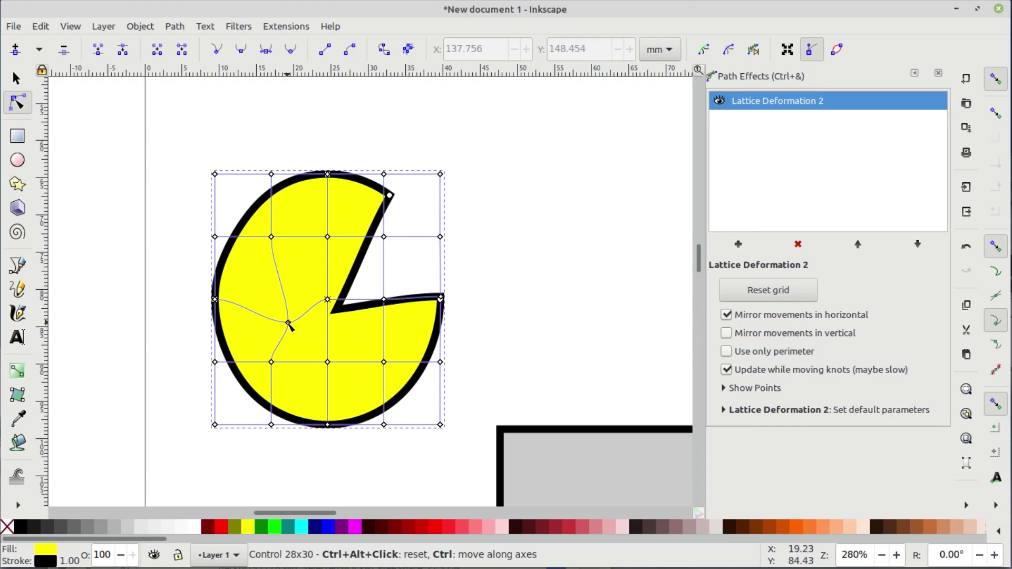
pyautogui.click(728, 333)
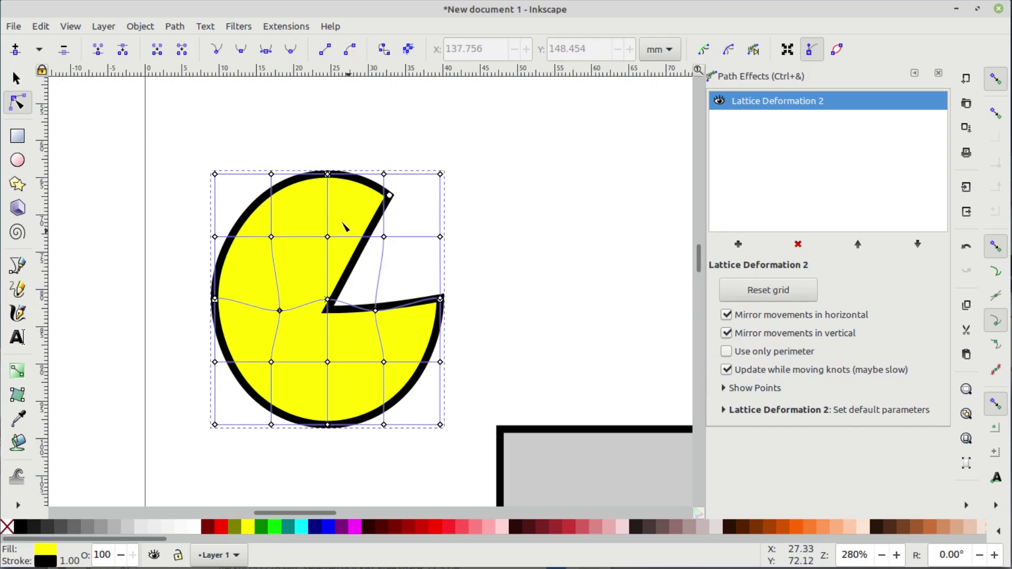
pyautogui.moveTo(384, 237); pyautogui.dragTo(353, 237)
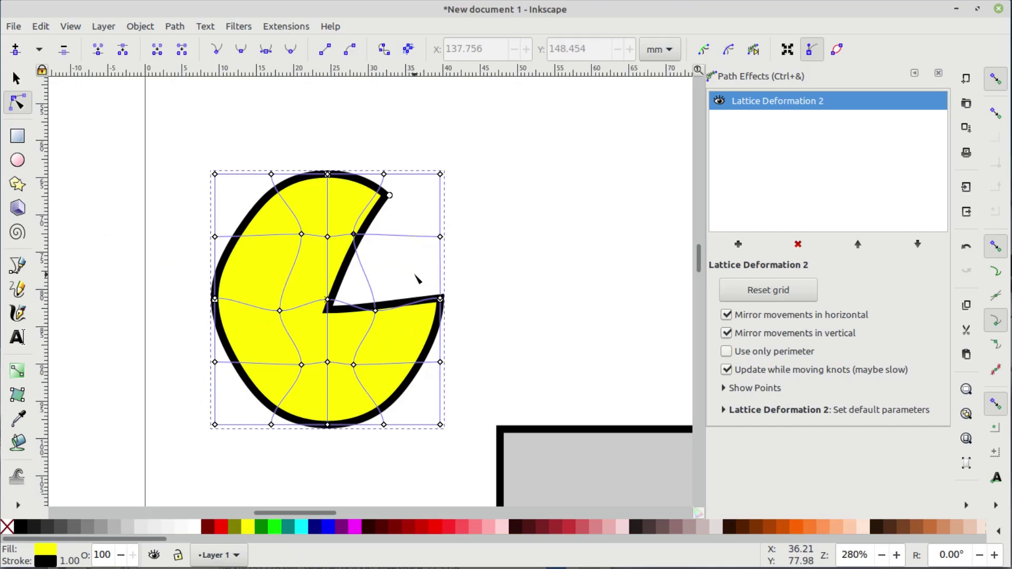
# Remove the lattice effect from the Pac-Man and select the grey rectangle.
pyautogui.click(797, 244)
pyautogui.press('5')
pyautogui.press('s')
pyautogui.click(358, 290)
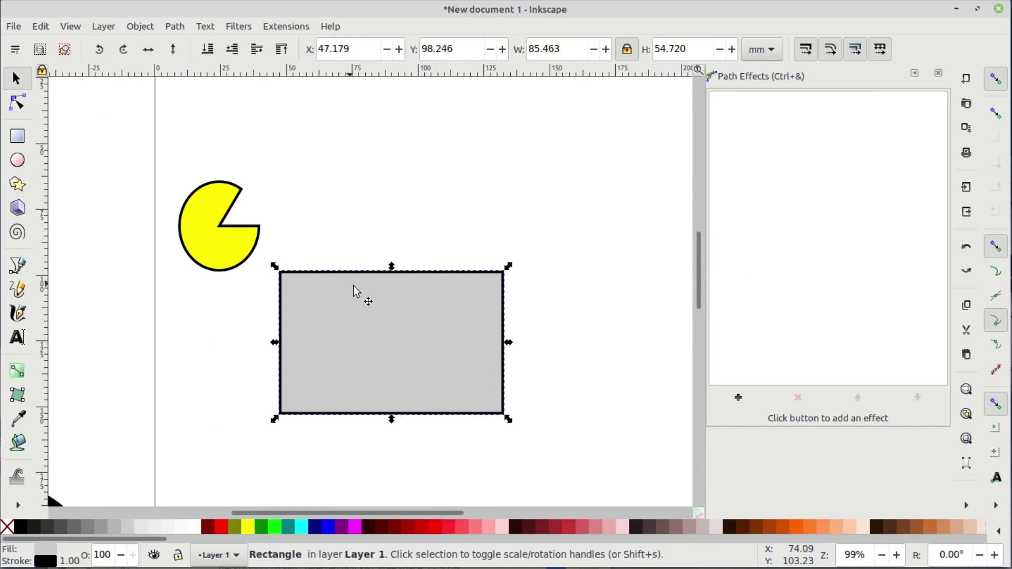
# Apply a Dashed Stroke effect to the rectangle with hole factor 0.35 and 9 dashes.
pyautogui.click(744, 397)
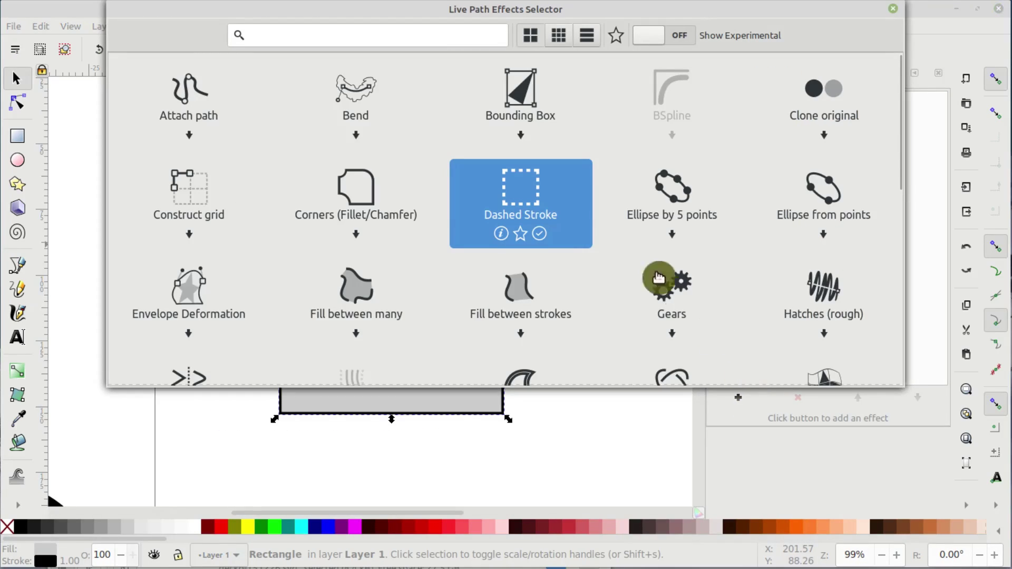
pyautogui.click(510, 191)
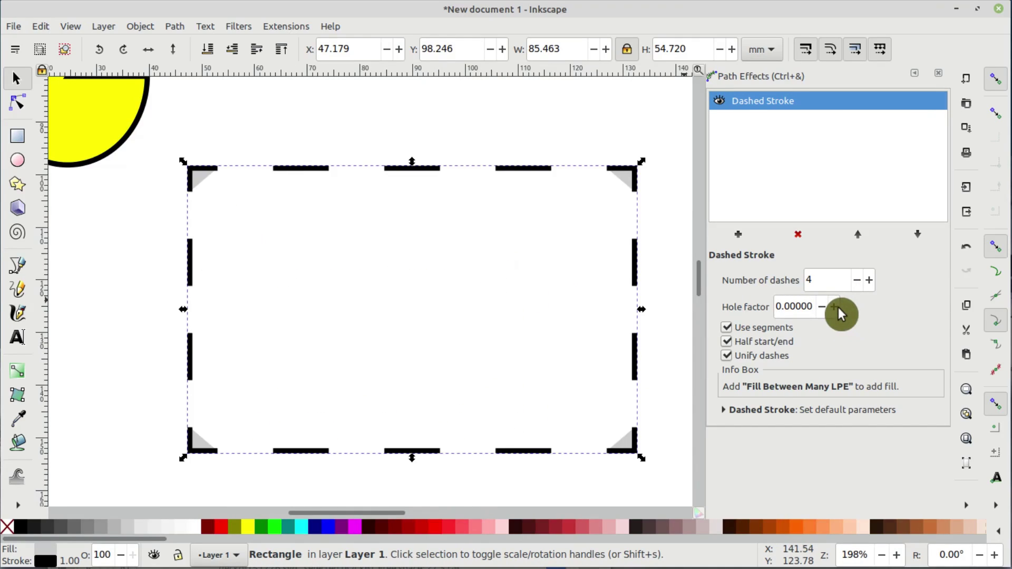
pyautogui.moveTo(838, 308); pyautogui.dragTo(833, 309)
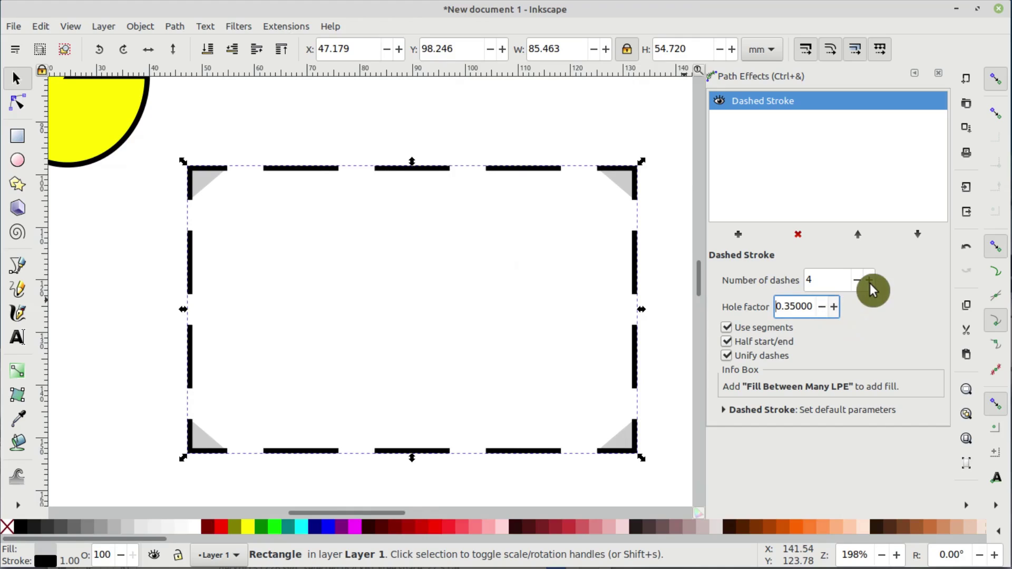
pyautogui.moveTo(869, 280); pyautogui.dragTo(868, 280)
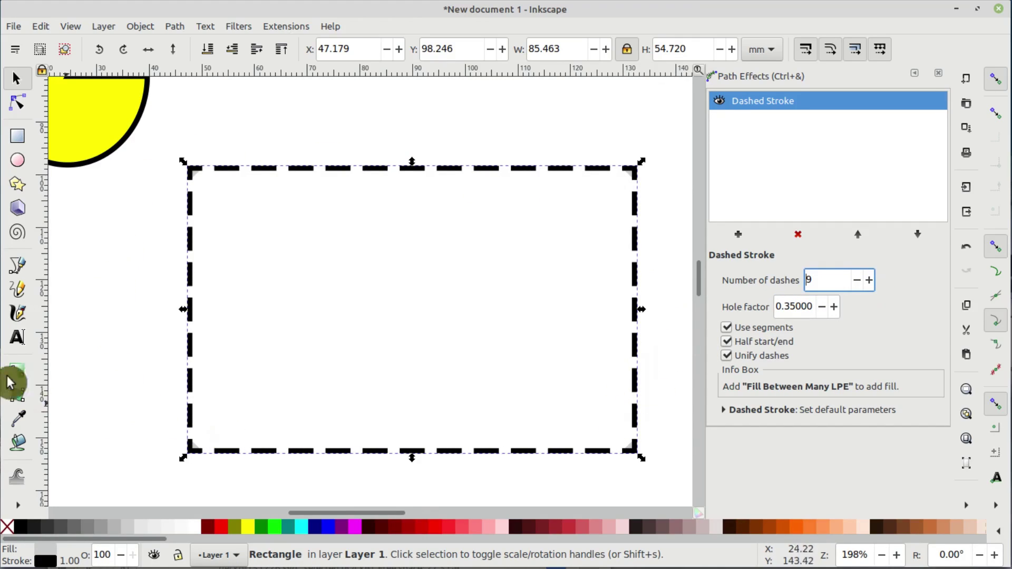
# Draw a yellow five-pointed star with the Star tool.
pyautogui.click(17, 183)
pyautogui.scroll(8, 276, 436)
pyautogui.hscroll(3, 276, 436)
pyautogui.moveTo(317, 272); pyautogui.dragTo(413, 384)
# Select the dashed rectangle and copy it via the right-click menu.
pyautogui.press('s')
pyautogui.press('Tab')
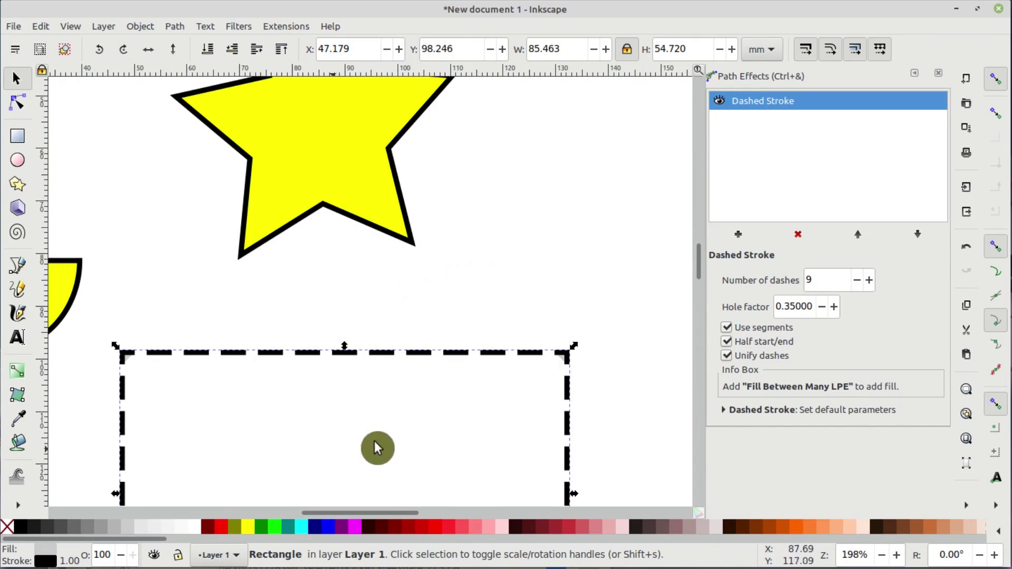
pyautogui.scroll(5, 372, 205)
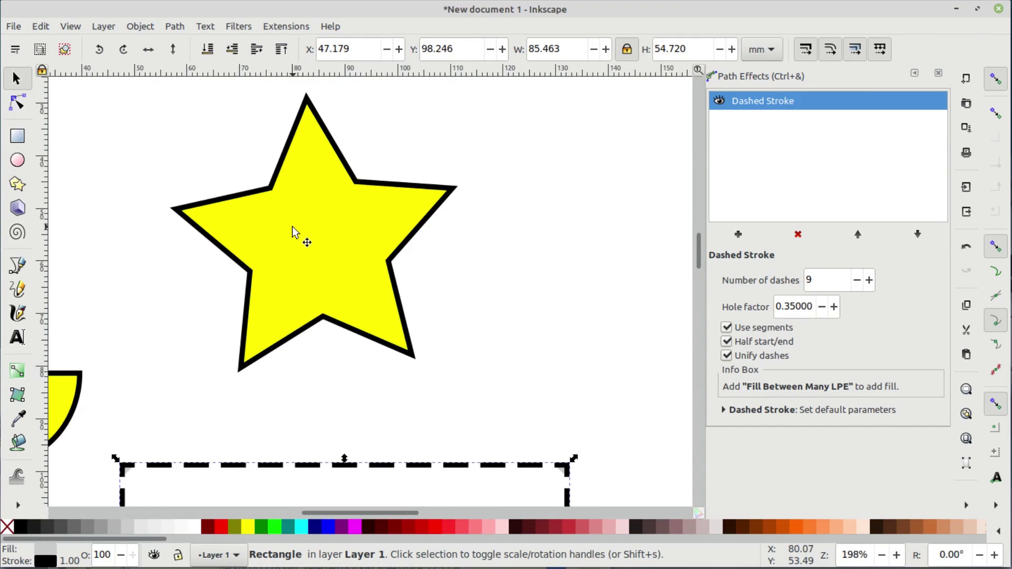
pyautogui.scroll(-10, 289, 253)
pyautogui.rightClick(282, 244)
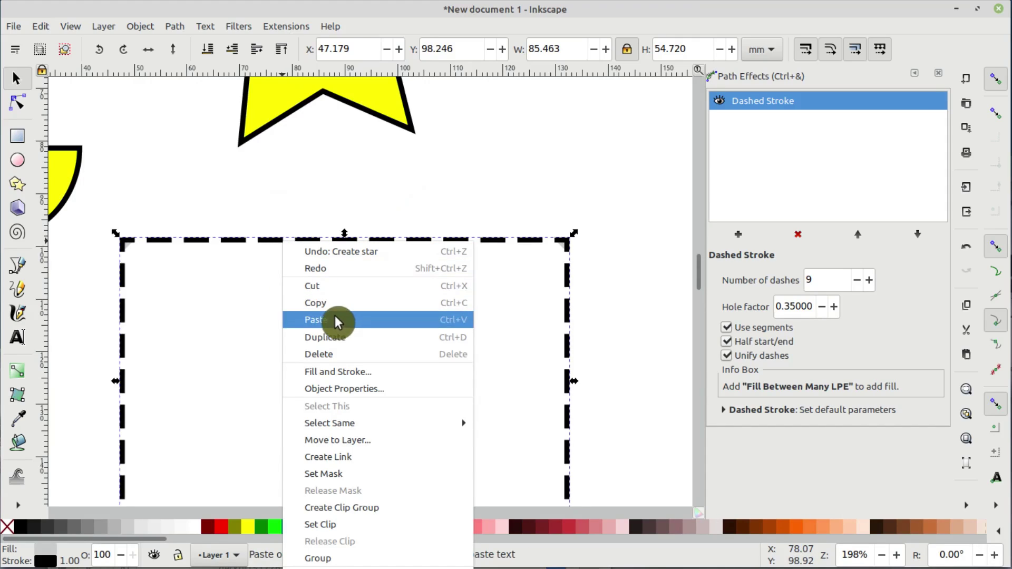
pyautogui.click(322, 304)
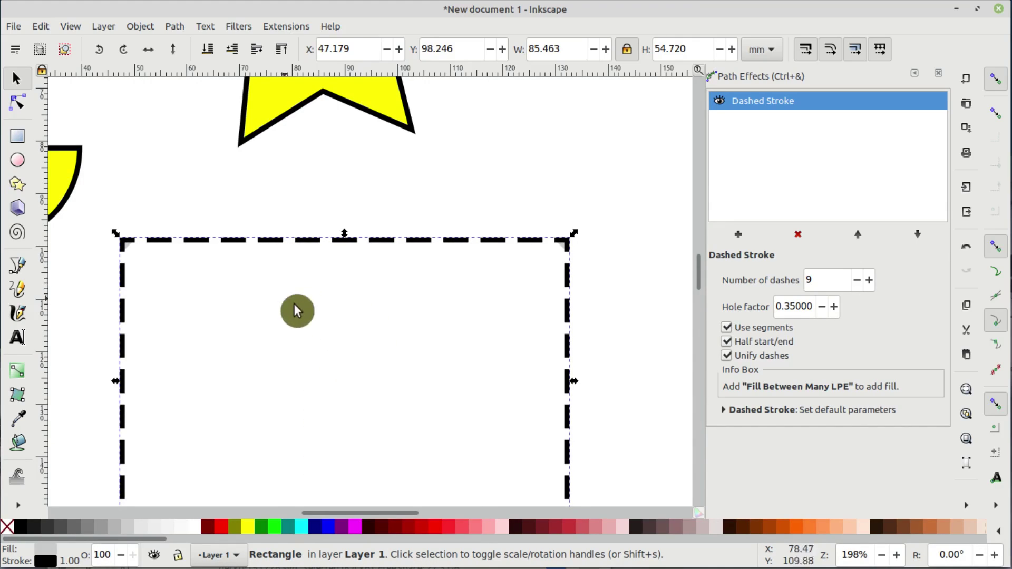
pyautogui.scroll(10, 316, 289)
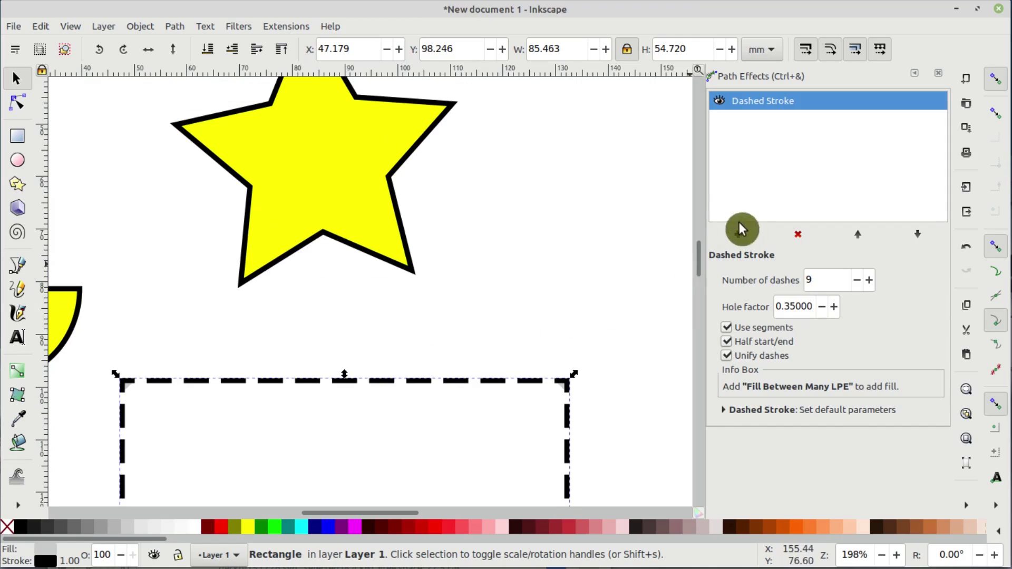
pyautogui.scroll(1, 580, 253)
# Paste the copied Dashed Stroke path effect onto the yellow star.
pyautogui.click(362, 210)
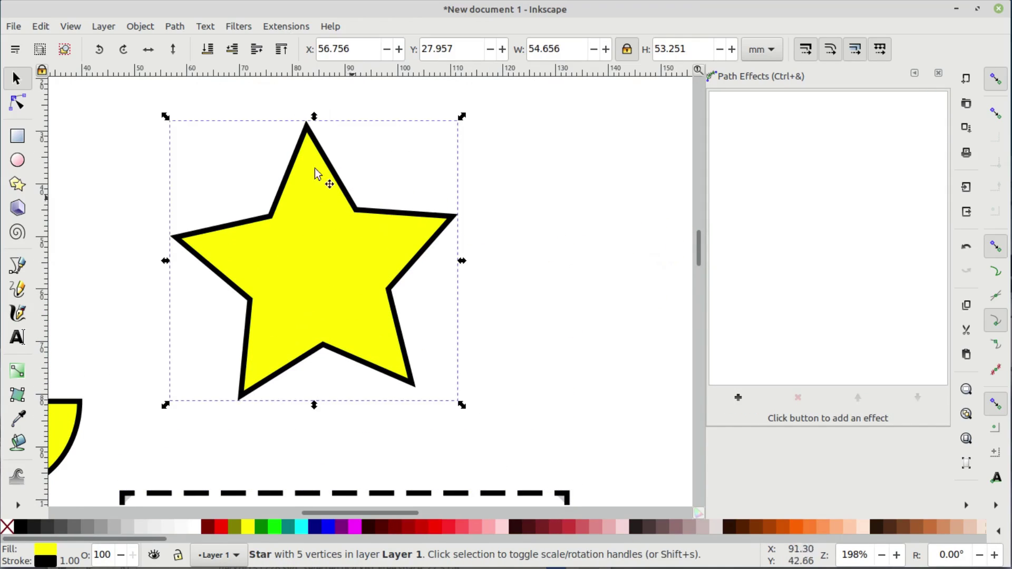
pyautogui.click(177, 25)
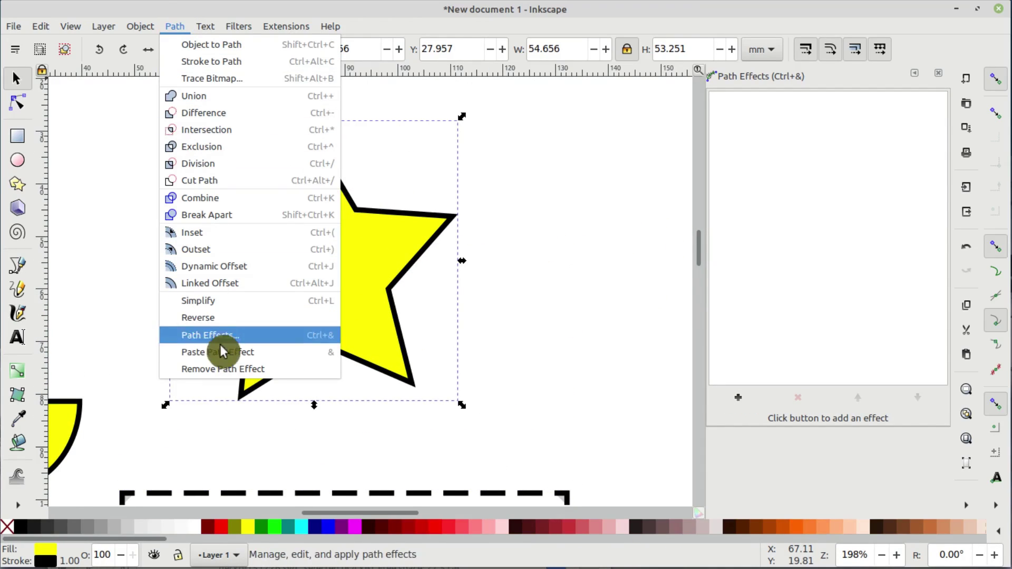
pyautogui.click(245, 358)
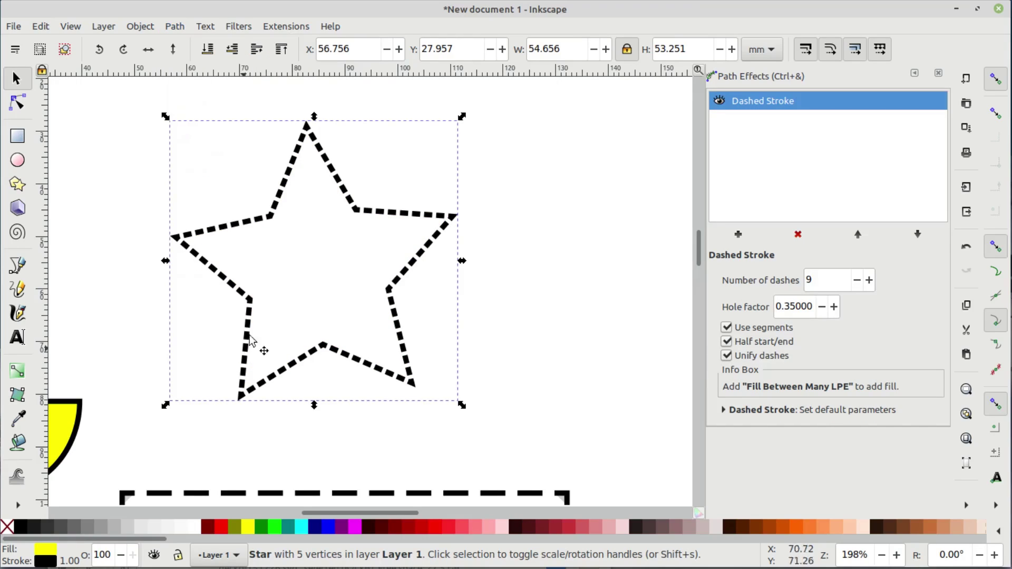
pyautogui.scroll(-7, 280, 358)
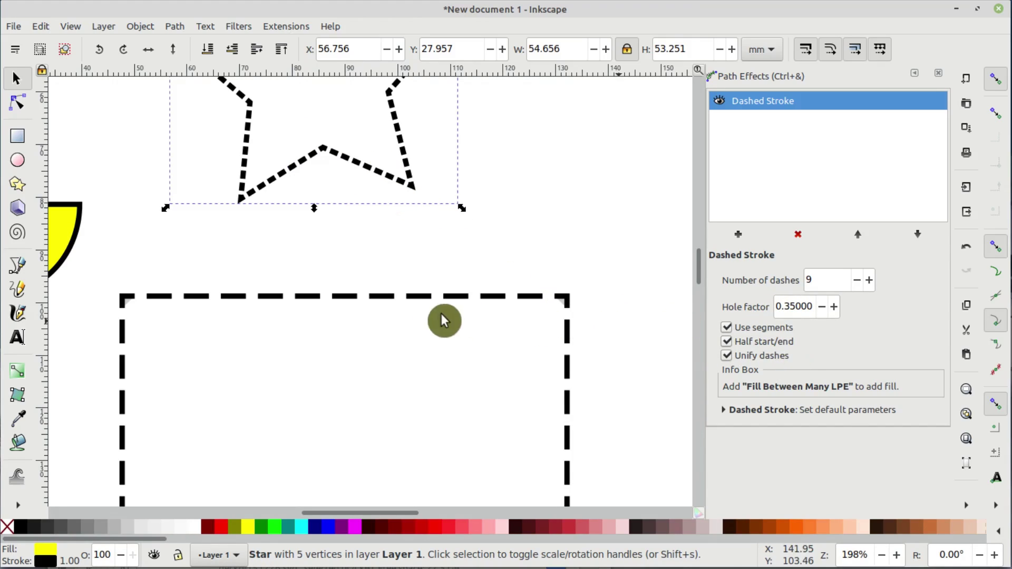
pyautogui.scroll(5, 294, 253)
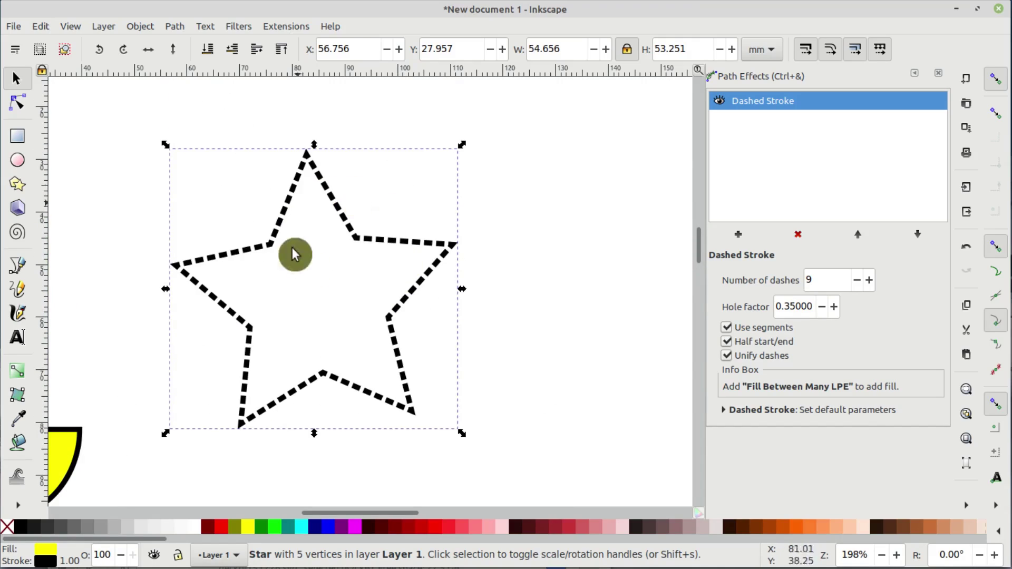
pyautogui.scroll(-3, 314, 300)
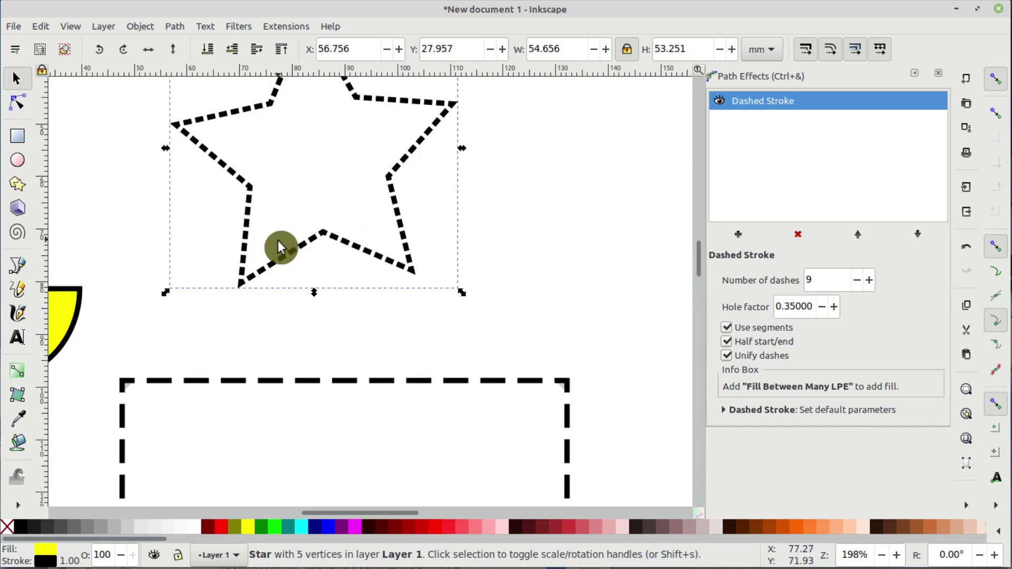
pyautogui.scroll(2, 290, 248)
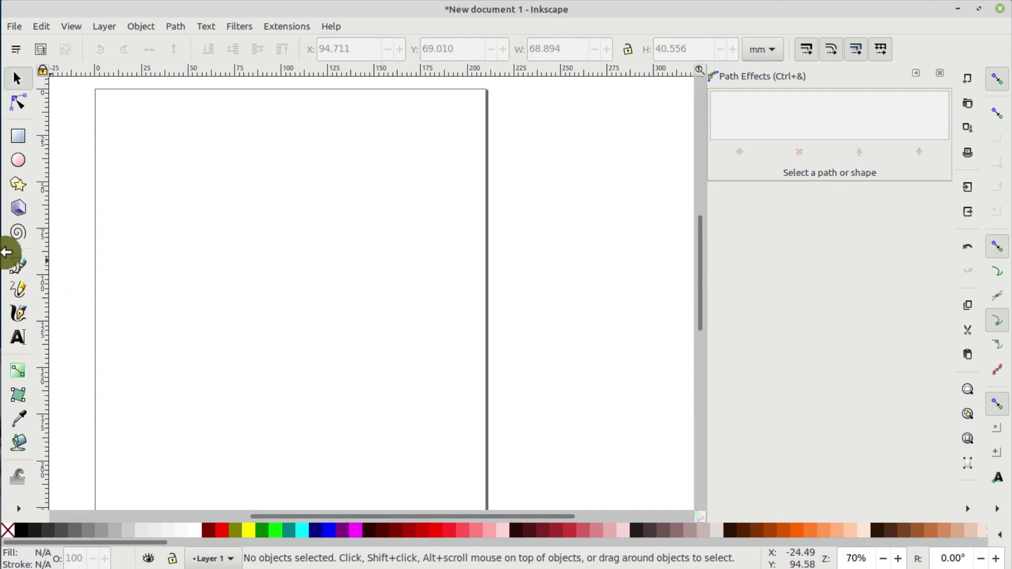
# Draw a three-node, two-segment straight path and open the Path Effects selector for it.
pyautogui.click(24, 270)
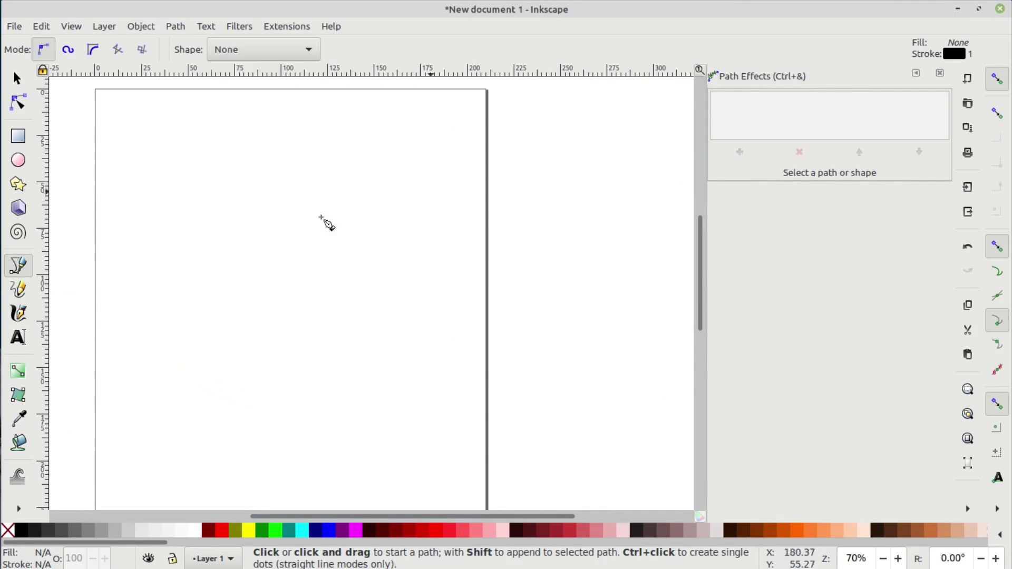
pyautogui.click(185, 257)
pyautogui.click(302, 152)
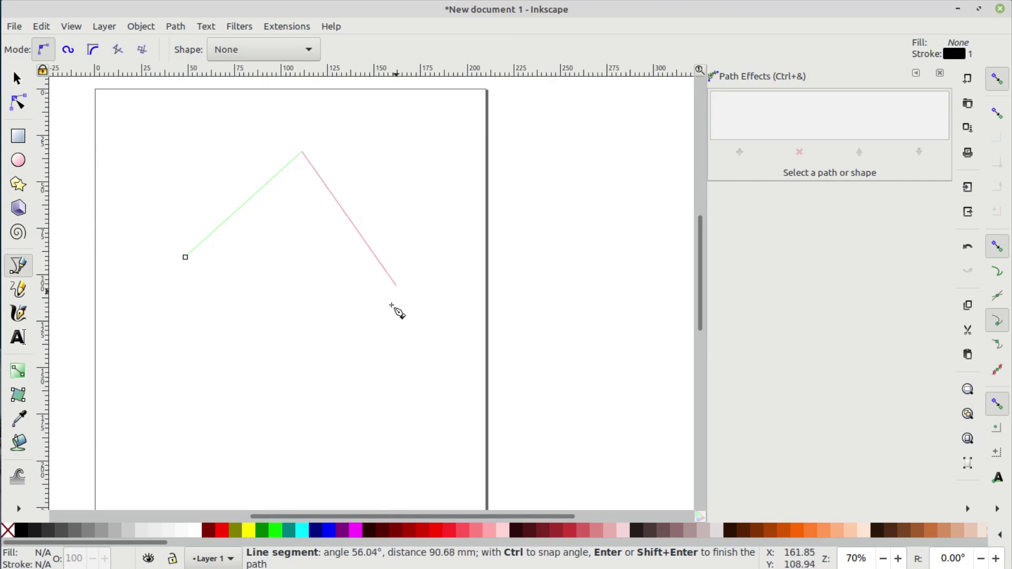
pyautogui.click(331, 351)
pyautogui.press('Return')
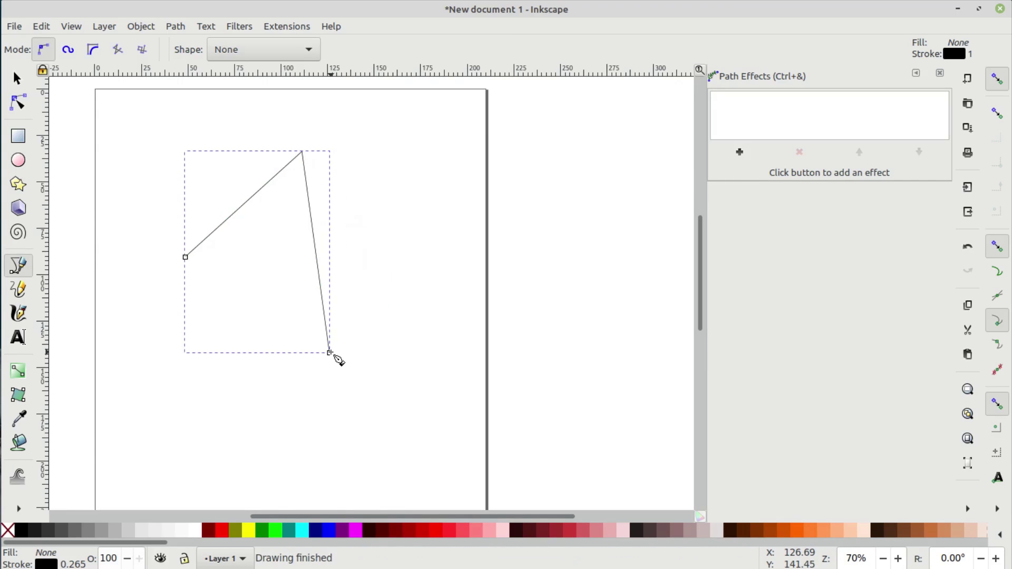
pyautogui.click(18, 103)
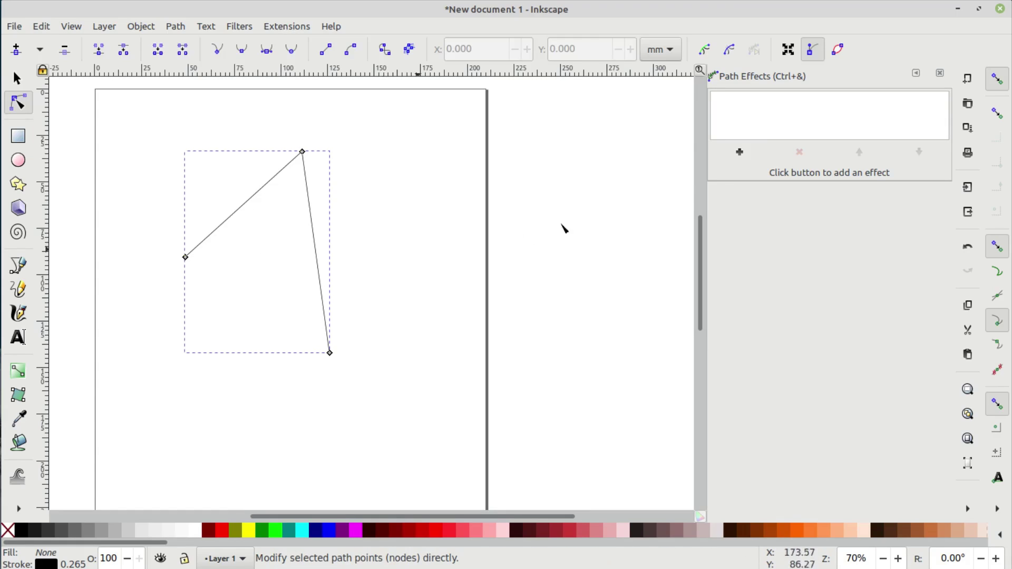
pyautogui.click(744, 154)
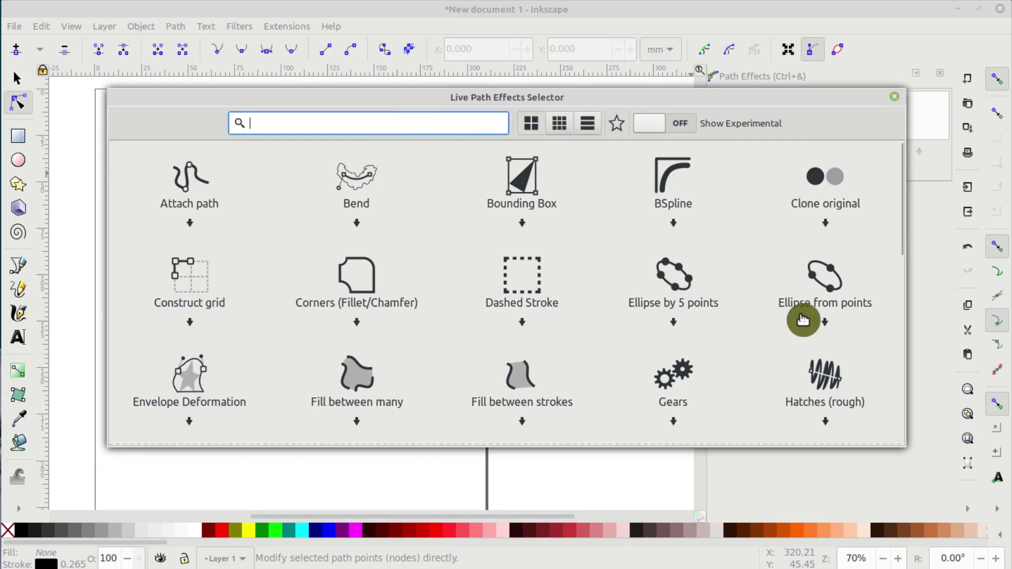
# Apply Ellipse from points to the three-node path, drag its nodes, and enable Arc to form an open arc.
pyautogui.click(823, 281)
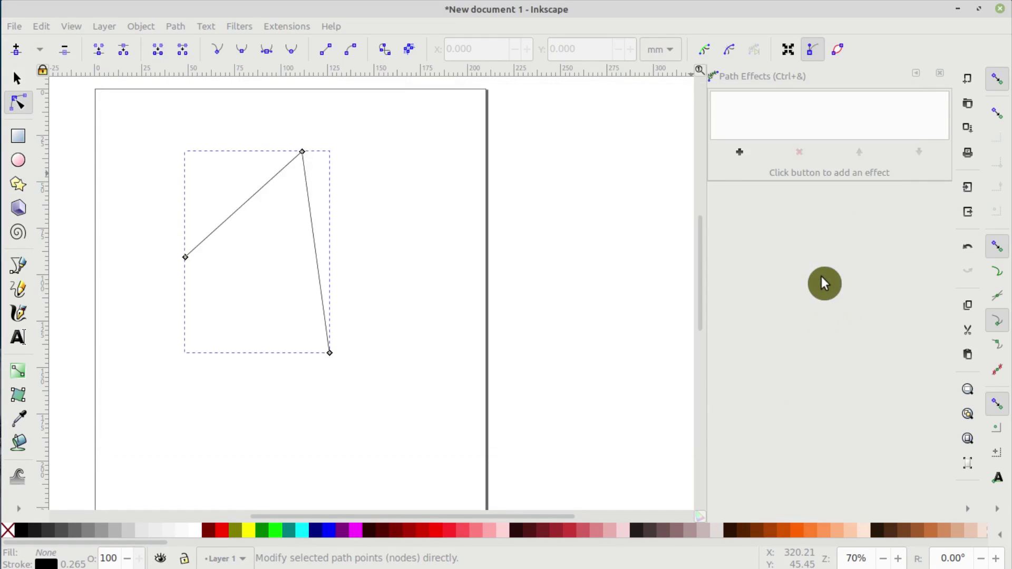
pyautogui.moveTo(306, 157); pyautogui.dragTo(334, 218)
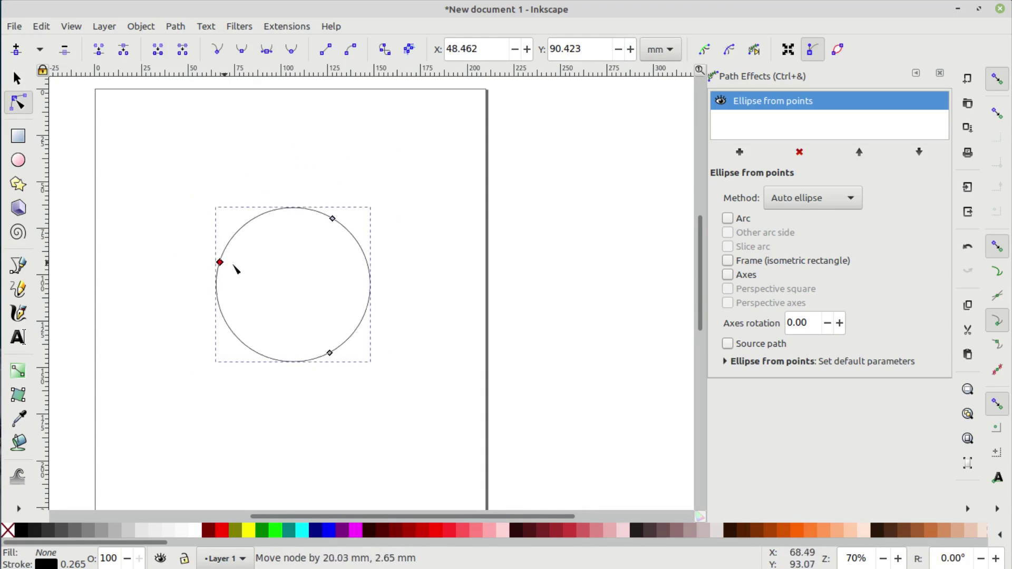
pyautogui.moveTo(236, 269); pyautogui.dragTo(240, 317)
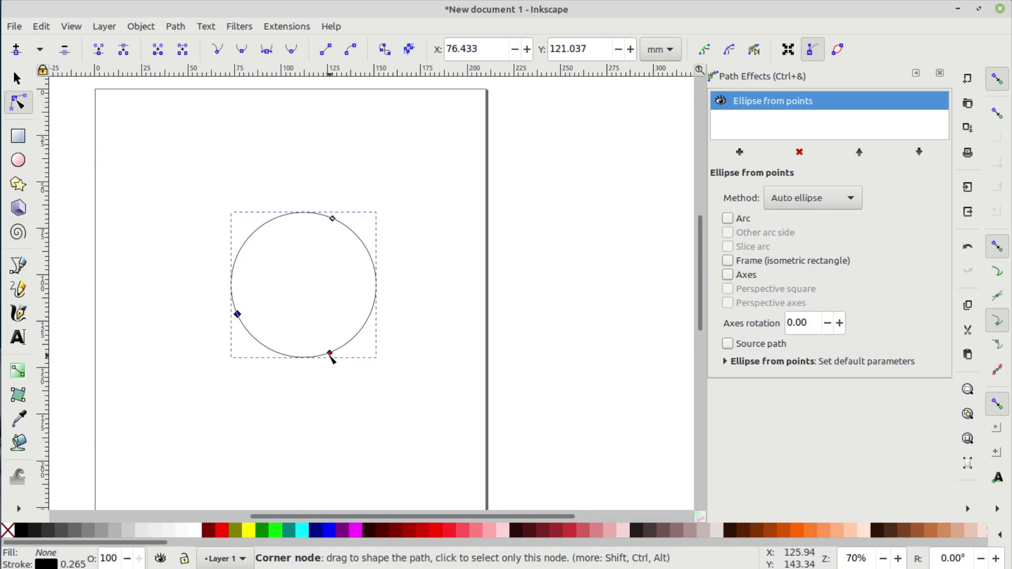
pyautogui.moveTo(328, 348); pyautogui.dragTo(365, 263)
pyautogui.click(730, 221)
pyautogui.moveTo(332, 219); pyautogui.dragTo(231, 218)
# Search the effects for 'meas' and add Measure Segments to the arc.
pyautogui.click(740, 153)
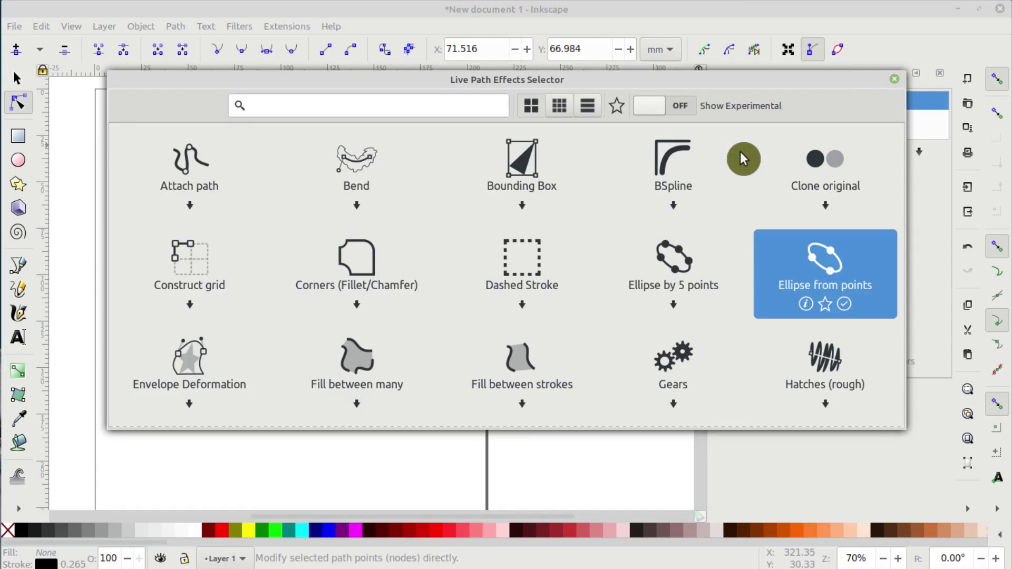
pyautogui.click(348, 100)
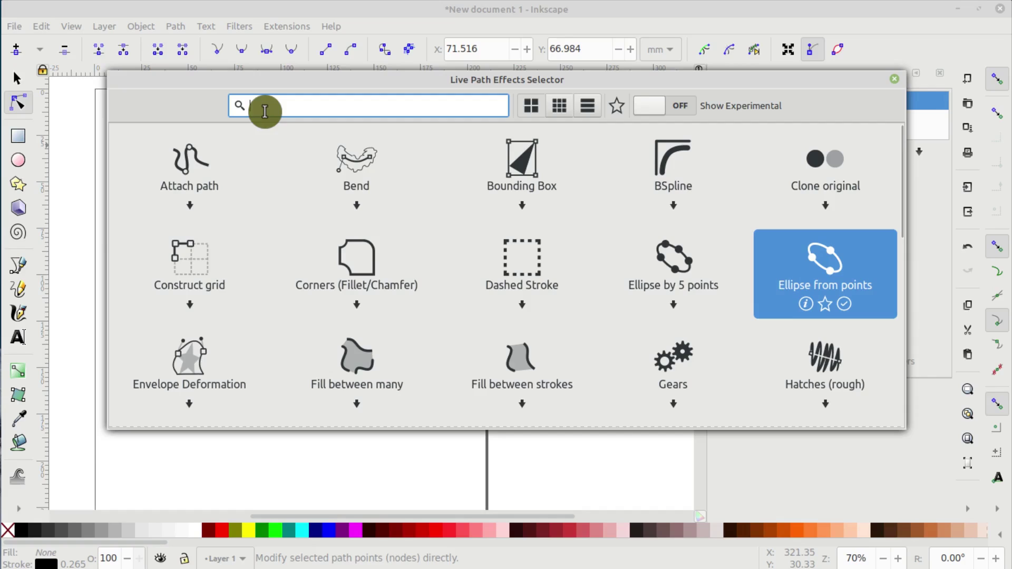
pyautogui.write('meas')
pyautogui.click(180, 157)
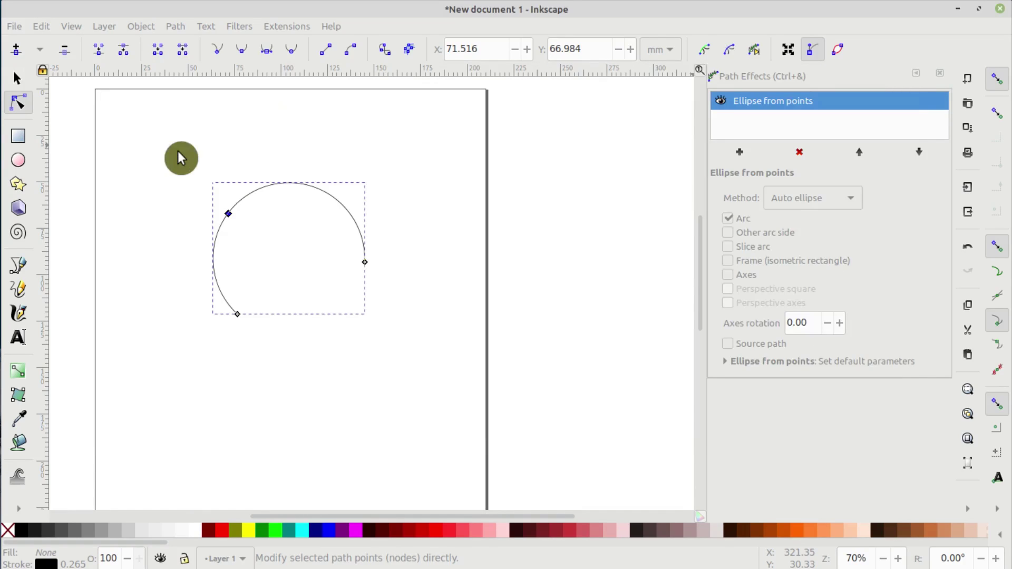
pyautogui.click(724, 234)
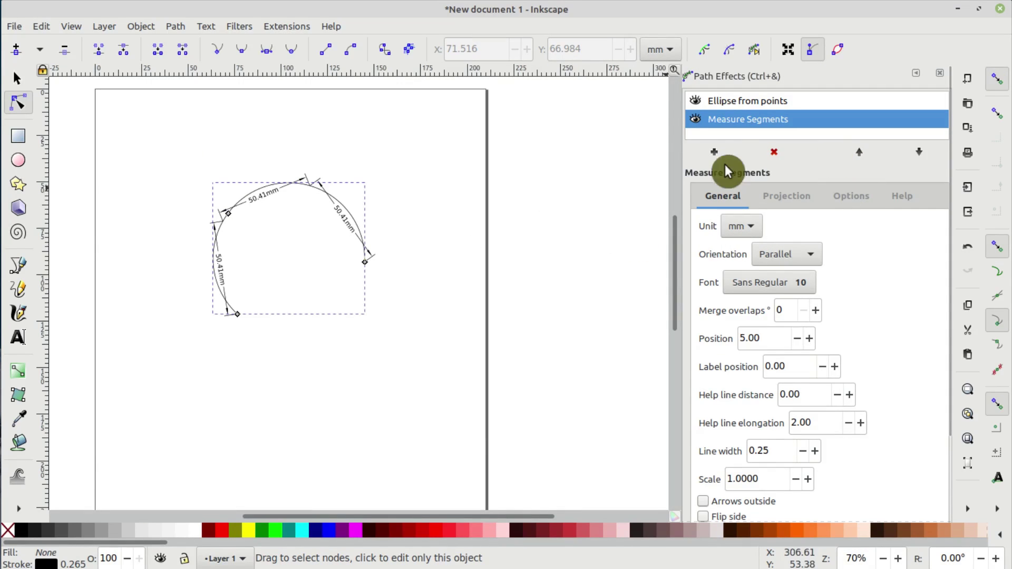
pyautogui.click(19, 107)
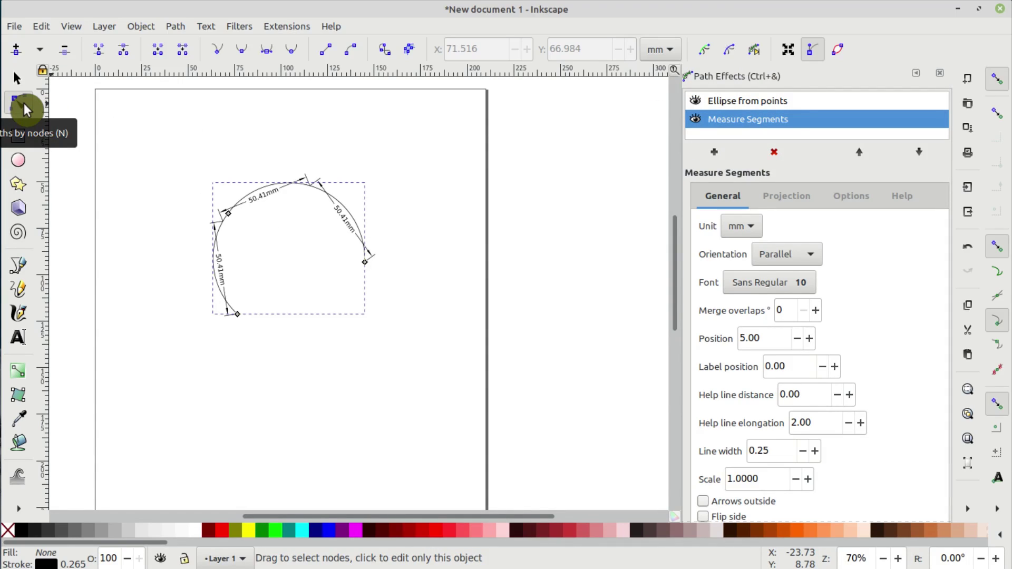
# Drag the arc's left node in Ellipse from points so each segment reads 43.16mm.
pyautogui.click(719, 102)
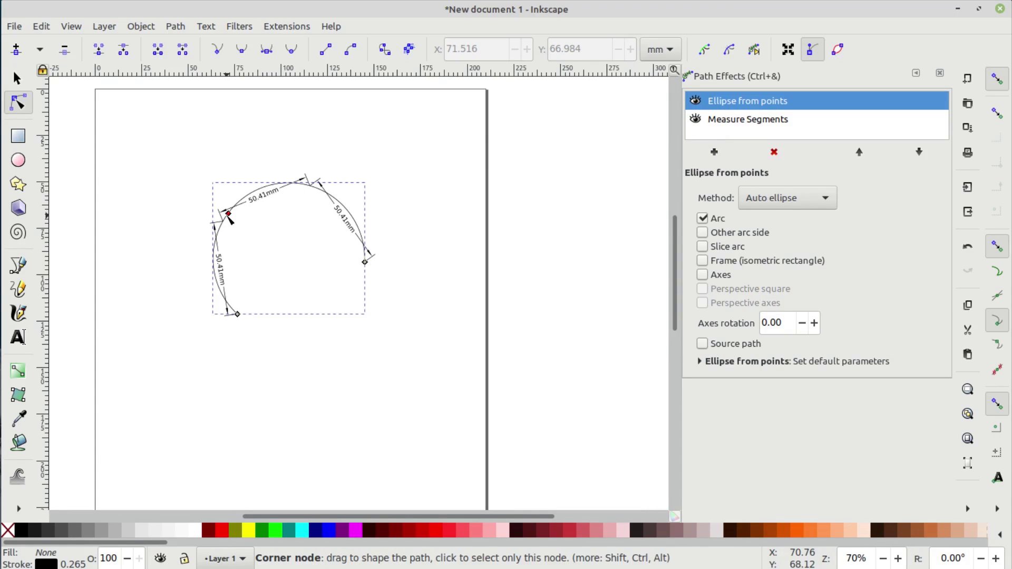
pyautogui.moveTo(228, 214); pyautogui.dragTo(210, 289)
pyautogui.scroll(1, 316, 274)
pyautogui.scroll(1, 176, 214)
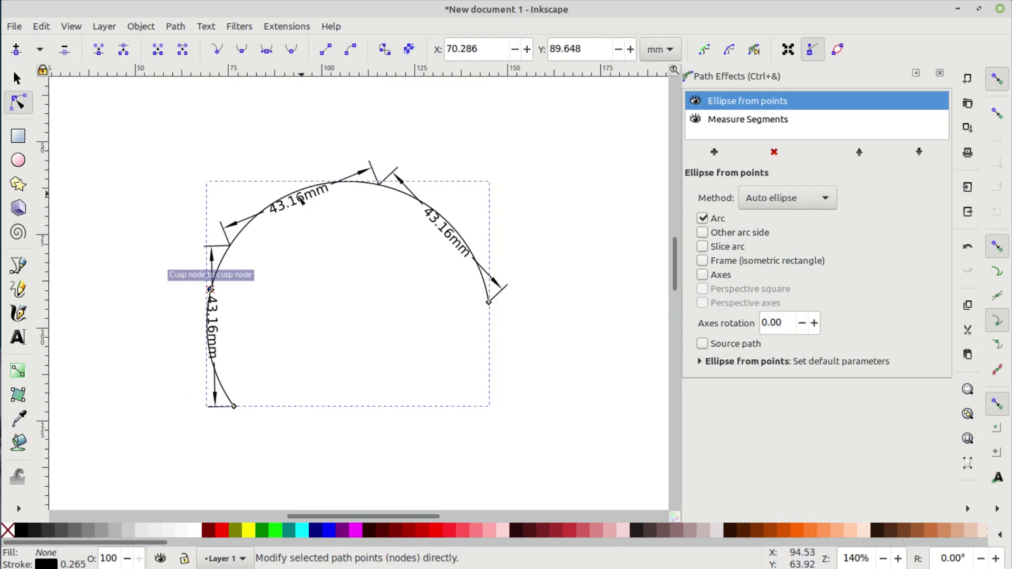
# Select the measured arc and reposition it near the page centre.
pyautogui.click(16, 82)
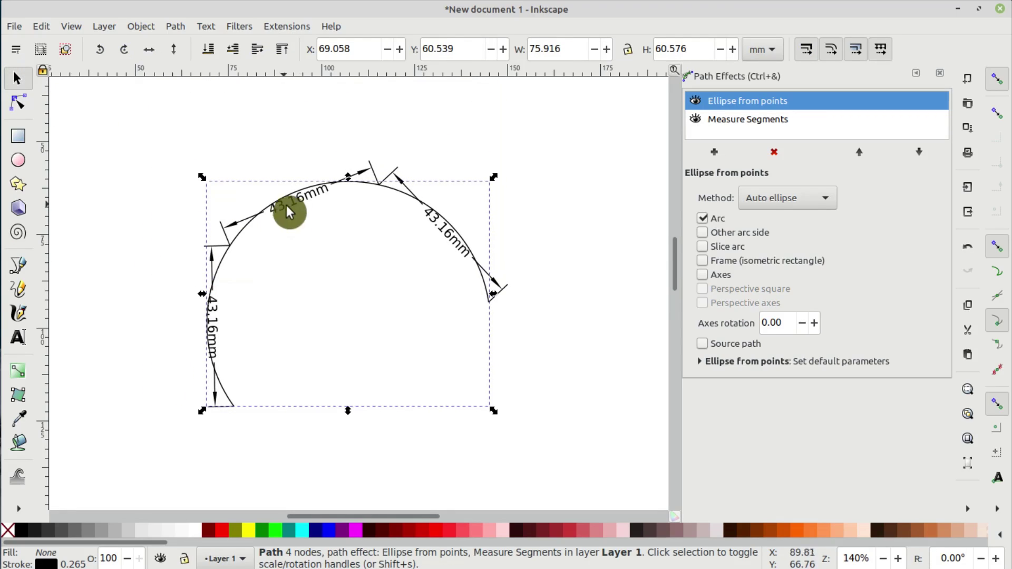
pyautogui.click(316, 158)
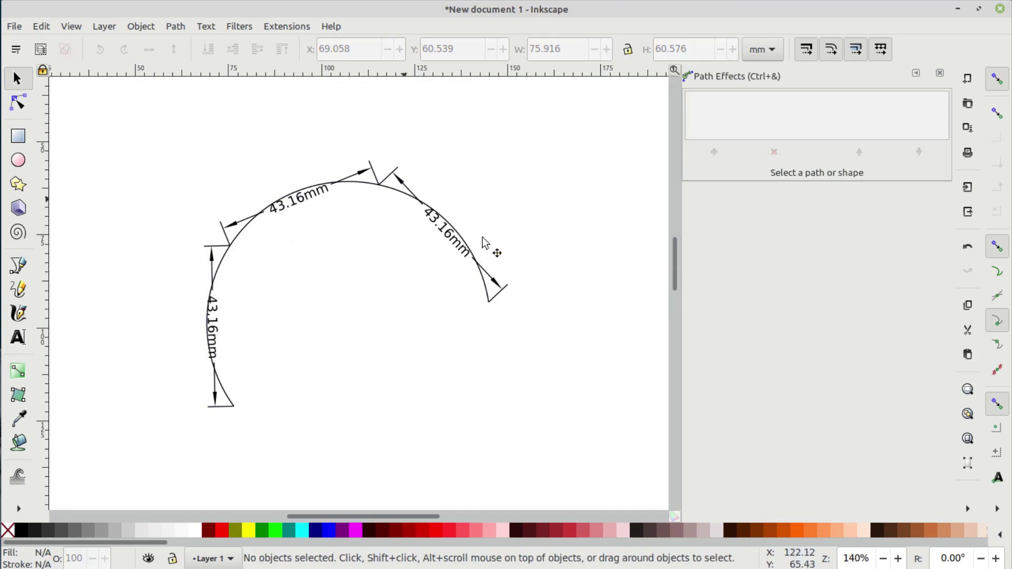
pyautogui.click(444, 224)
pyautogui.moveTo(444, 224); pyautogui.dragTo(271, 252)
pyautogui.moveTo(317, 213); pyautogui.dragTo(493, 243)
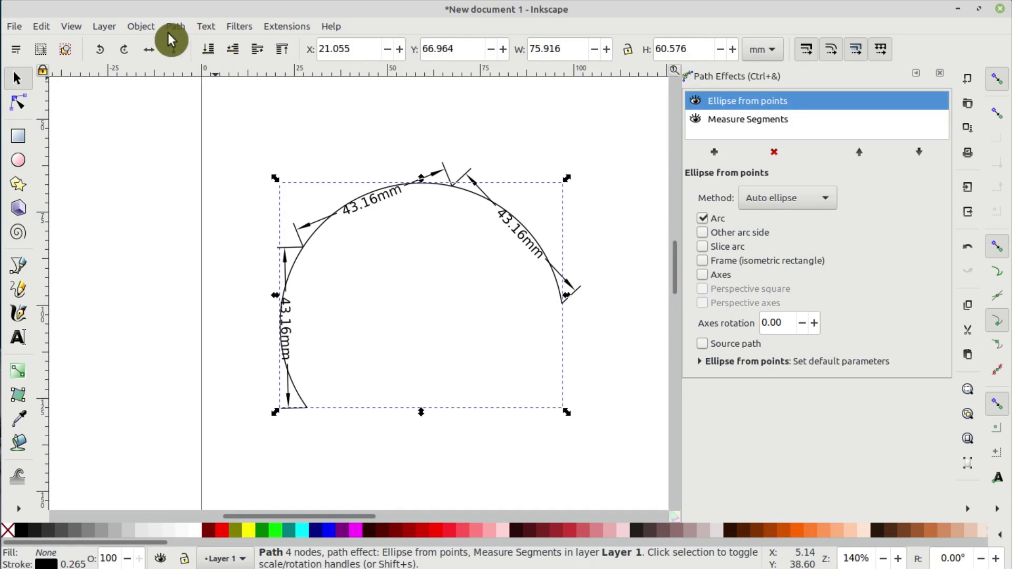
# Enable Axes, Frame and Slice arc, adding radii measured 76.07mm and 38.04mm.
pyautogui.click(702, 274)
pyautogui.click(703, 261)
pyautogui.click(704, 247)
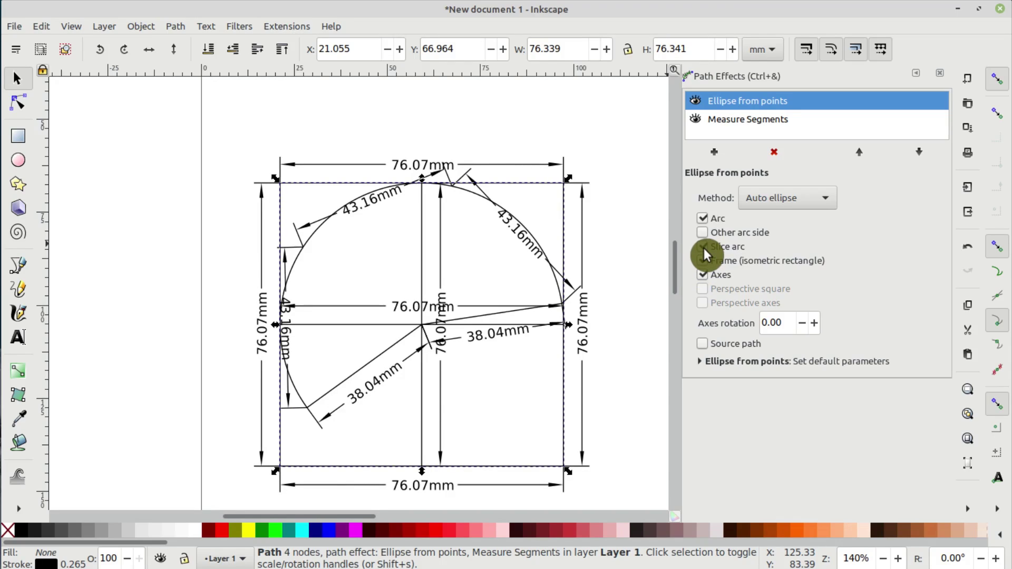
# Convert the arc's effects to plain paths and text via Object to Path, then move the 43.16mm label left.
pyautogui.click(176, 26)
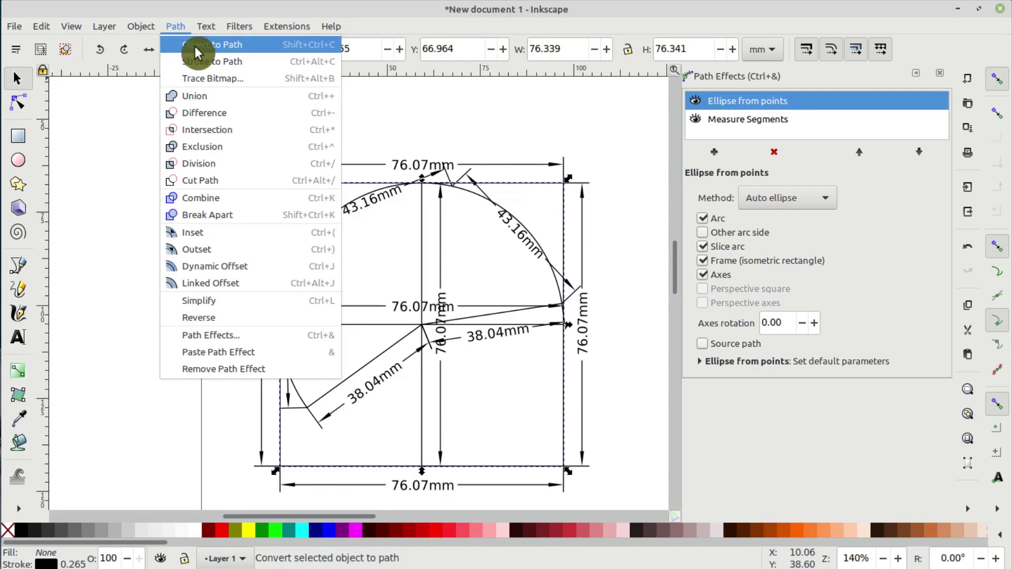
pyautogui.click(196, 46)
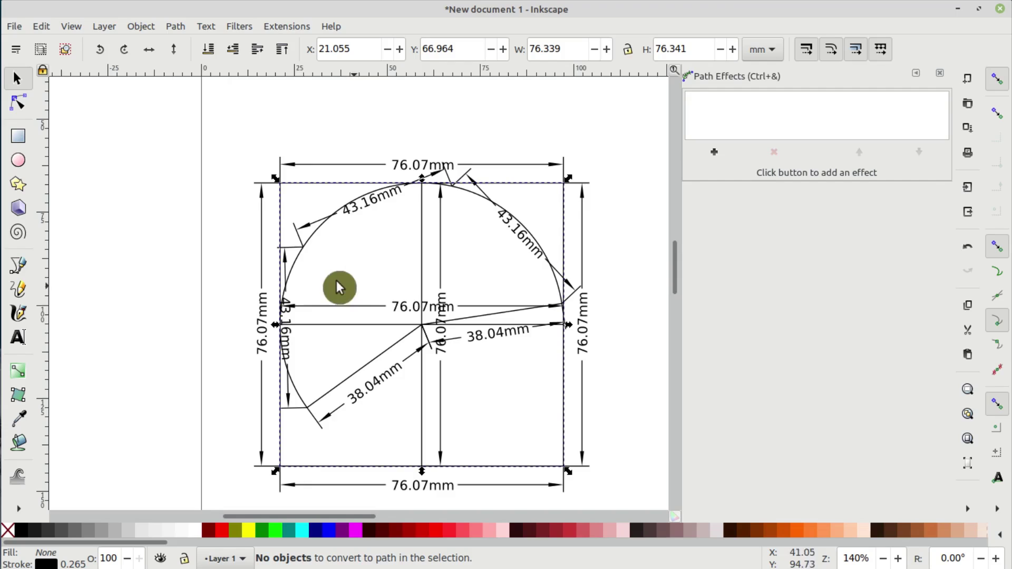
pyautogui.press('Escape')
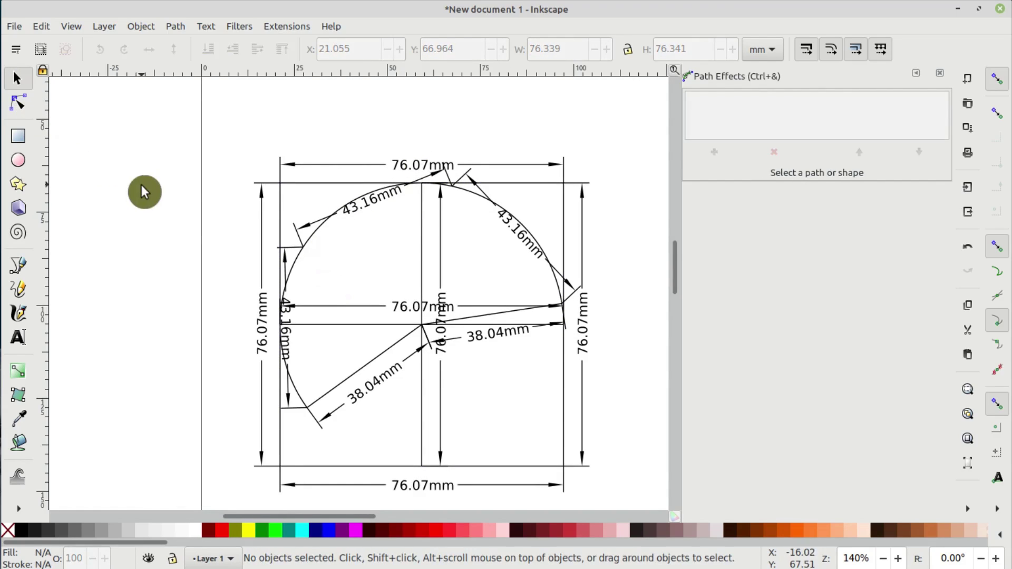
pyautogui.click(364, 203)
pyautogui.moveTo(374, 204); pyautogui.dragTo(185, 209)
# Pull the top 76.07mm dimension line's left end upward and edit its 76.07mm text label.
pyautogui.click(294, 165)
pyautogui.press('n')
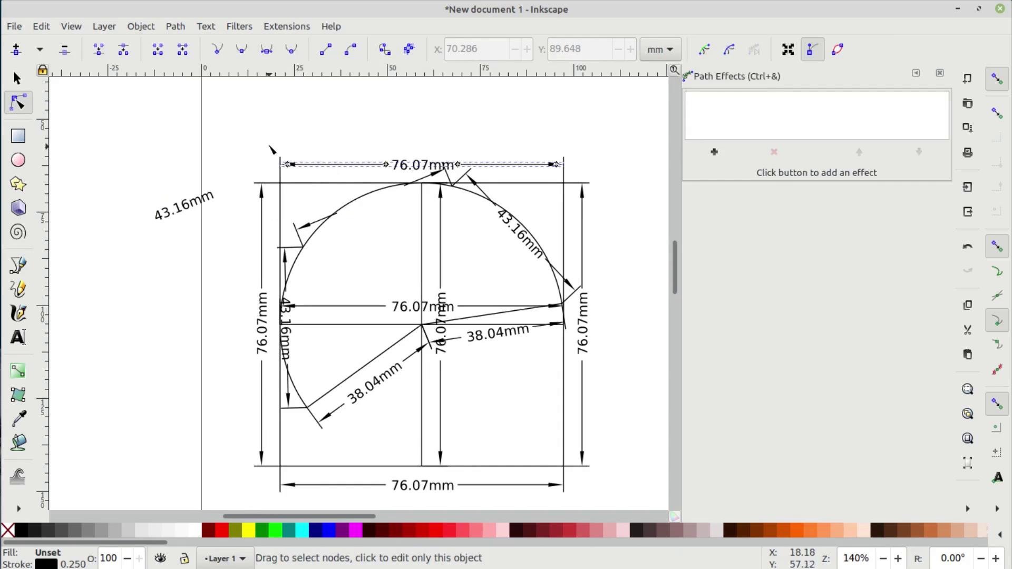
pyautogui.moveTo(388, 165); pyautogui.dragTo(368, 136)
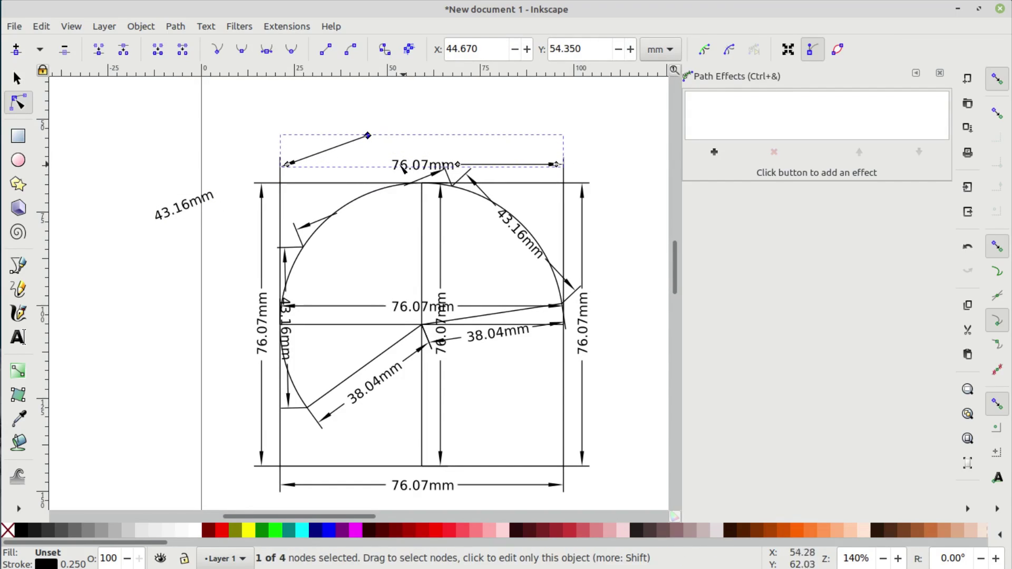
pyautogui.click(399, 166)
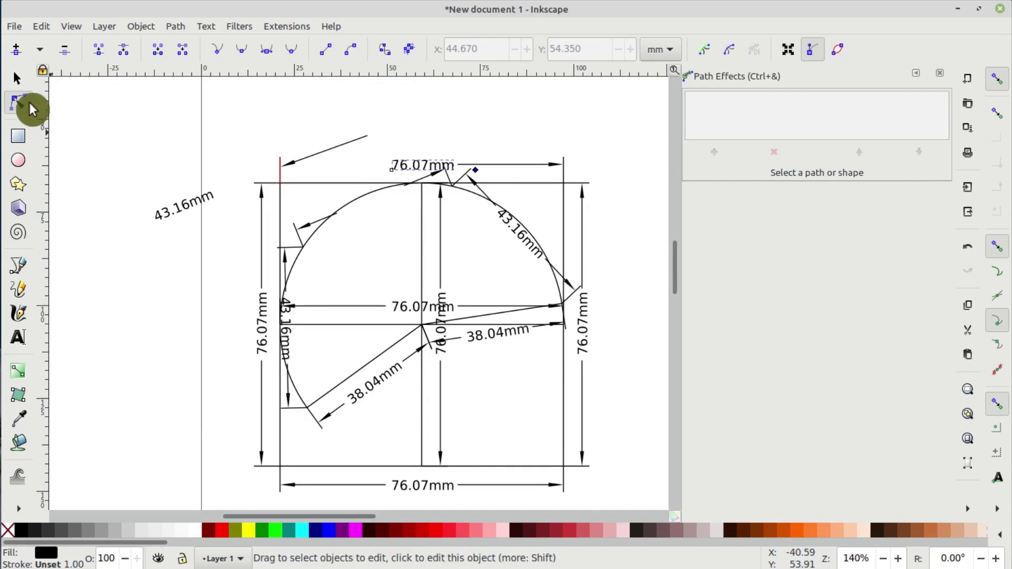
pyautogui.click(17, 79)
pyautogui.click(428, 167)
pyautogui.doubleClick(411, 166)
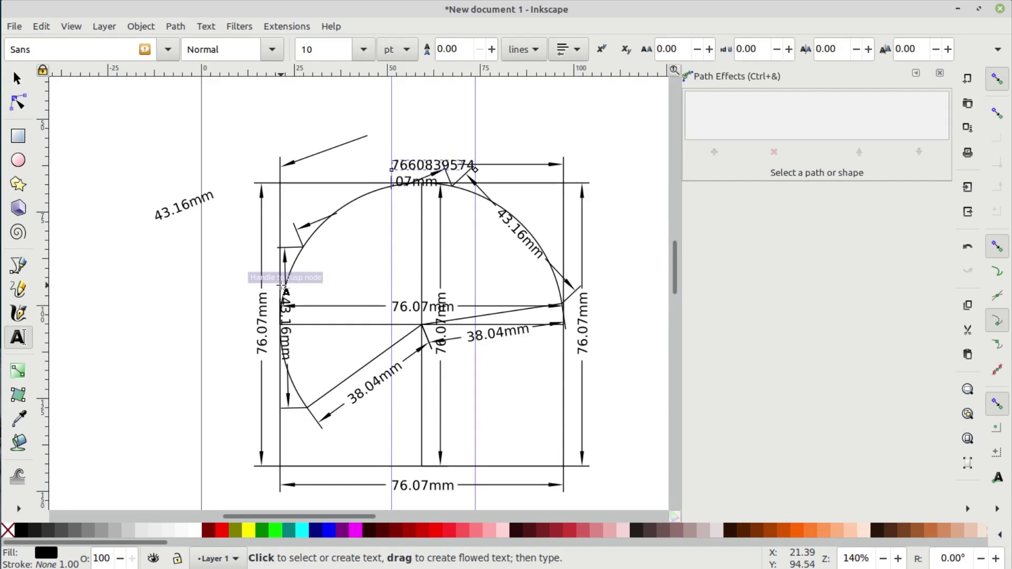
pyautogui.click(15, 84)
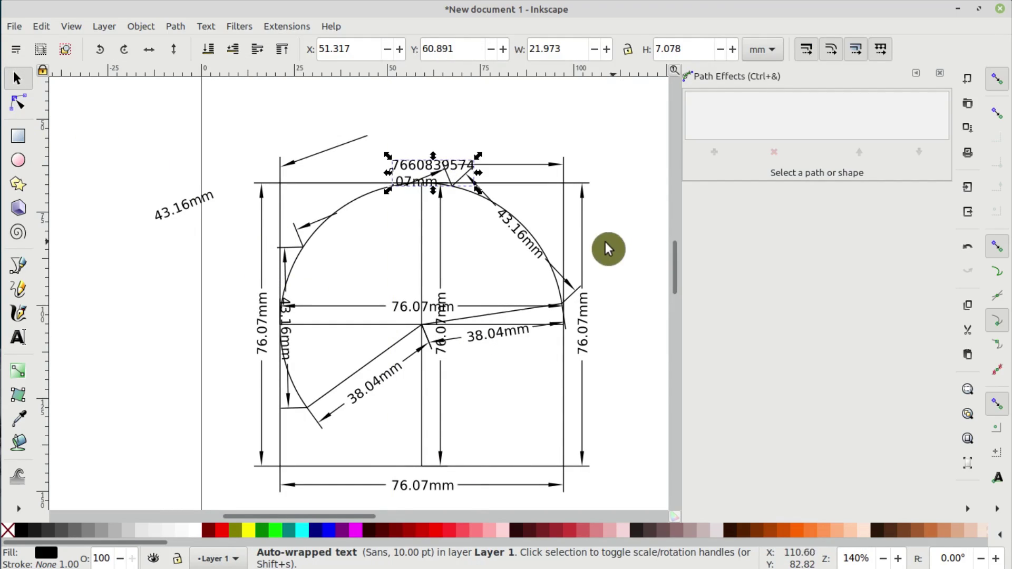
pyautogui.moveTo(404, 331); pyautogui.dragTo(315, 332)
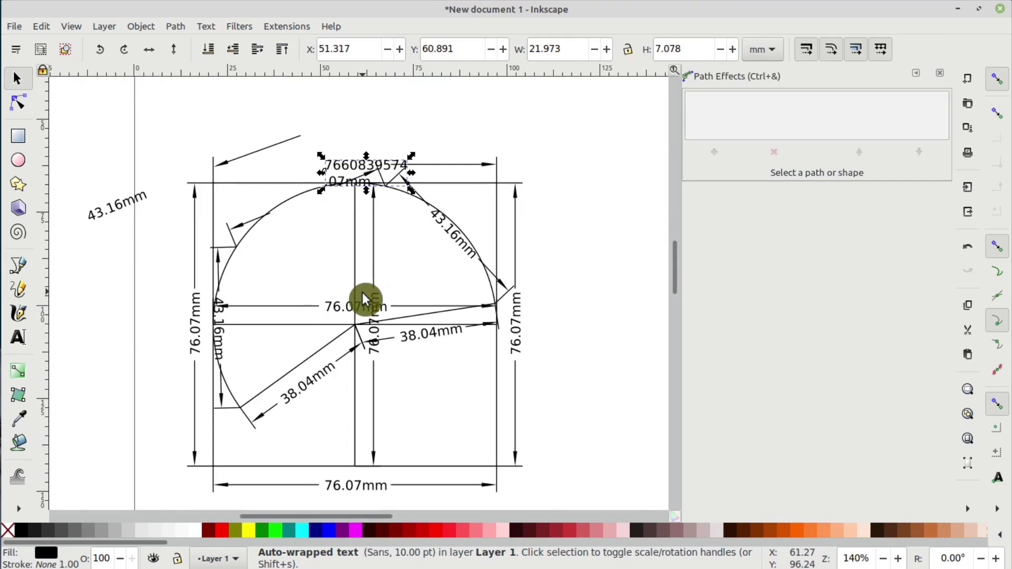
# Apply Sketch to the vertical dashed axis line, giving 5 strokes with max stroke length 100.00.
pyautogui.click(374, 287)
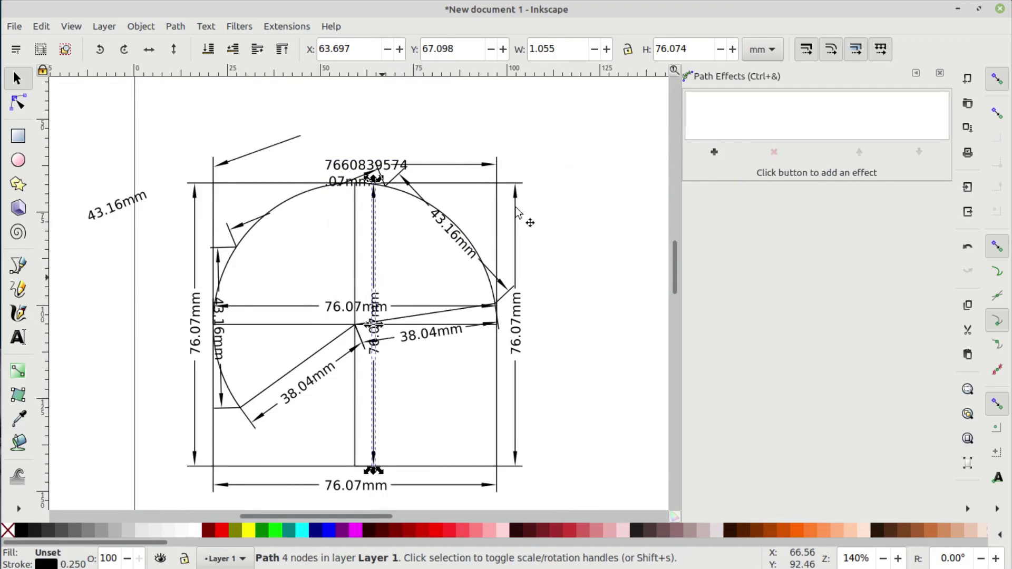
pyautogui.click(714, 155)
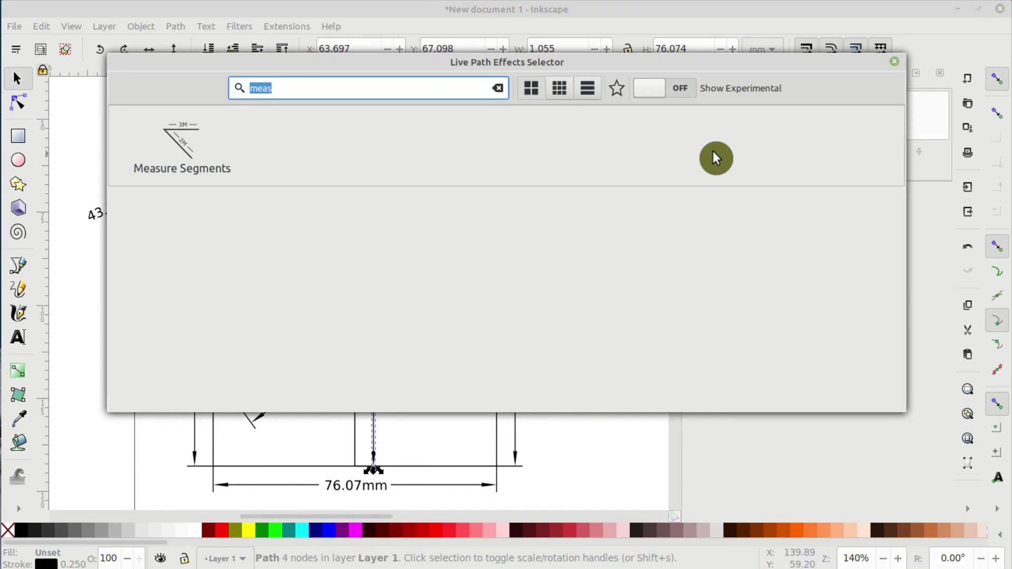
pyautogui.click(497, 88)
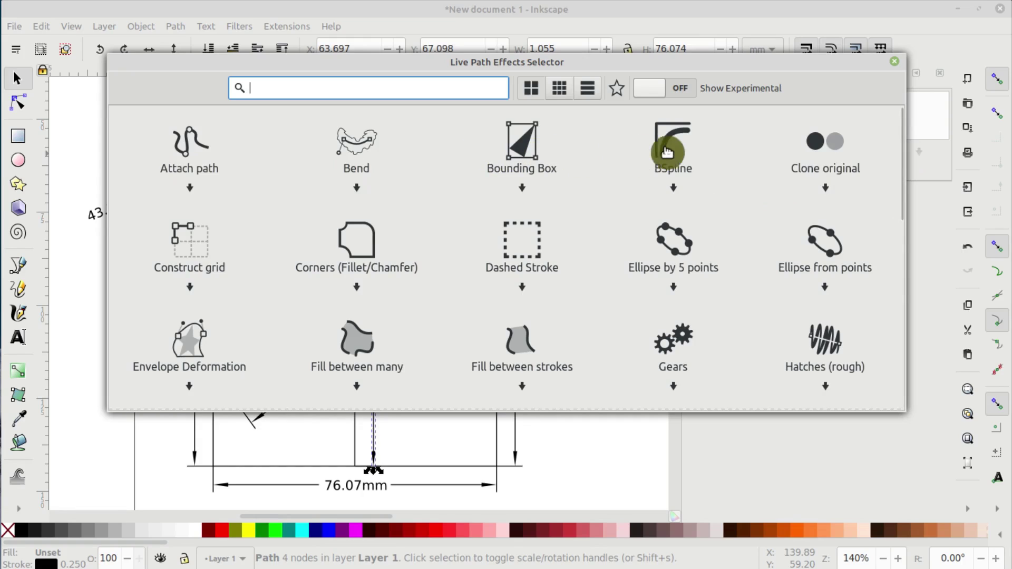
pyautogui.moveTo(902, 151)
pyautogui.mouseDown()
pyautogui.moveTo(906, 193)
pyautogui.moveTo(842, 244)
pyautogui.moveTo(900, 317)
pyautogui.moveTo(894, 375)
pyautogui.moveTo(900, 123)
pyautogui.mouseUp()
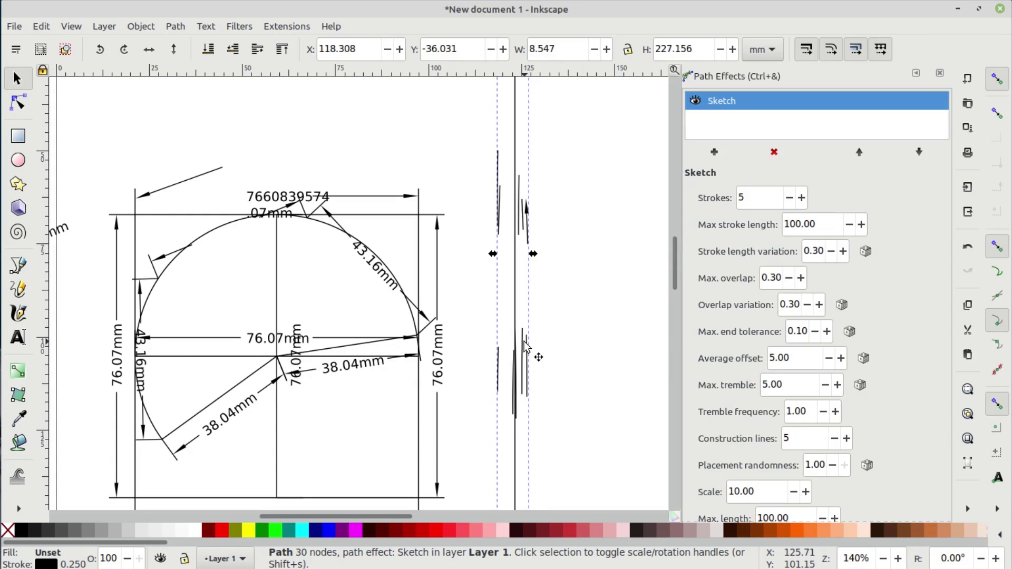
pyautogui.moveTo(402, 345); pyautogui.dragTo(447, 278)
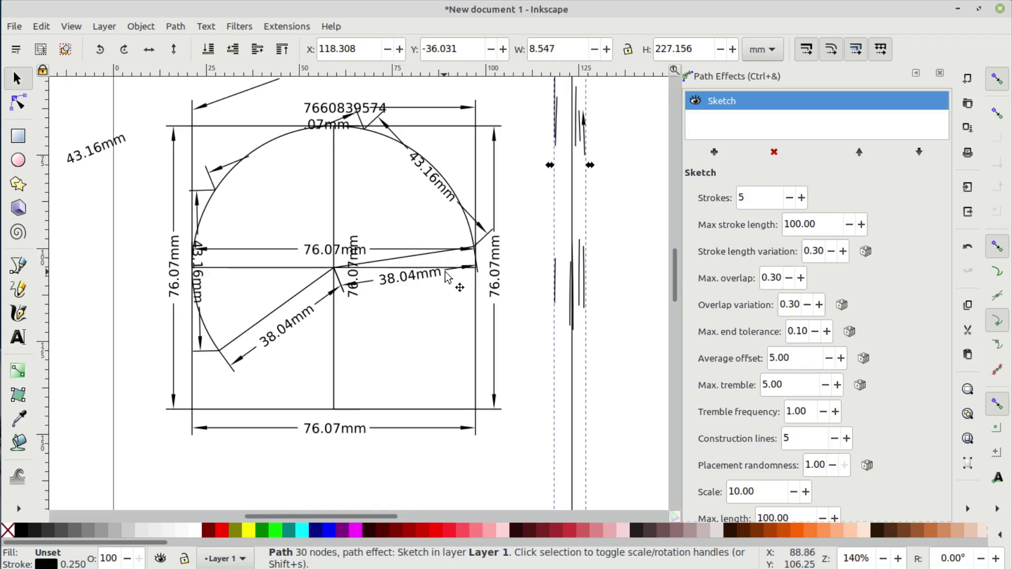